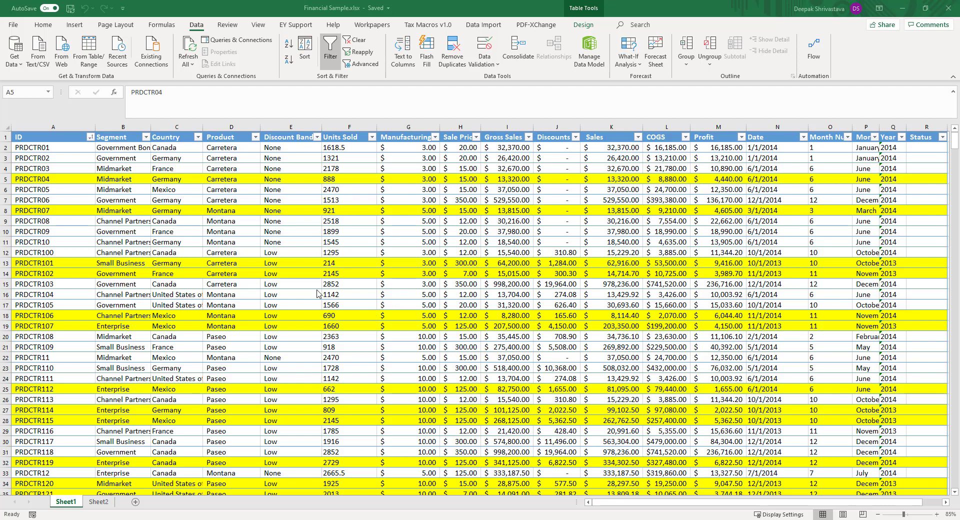
- Look through the financial table's highlighted rows and examine the values in the Profit column
{"action": "scroll", "coordinate": [653, 318], "scroll_direction": "down", "scroll_amount": 20}
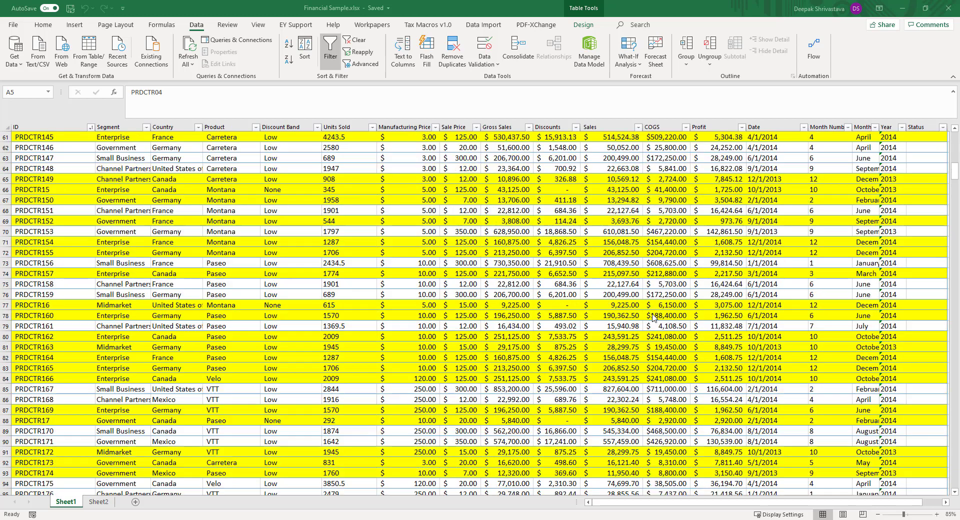
{"action": "scroll", "coordinate": [653, 317], "scroll_direction": "up", "scroll_amount": 20}
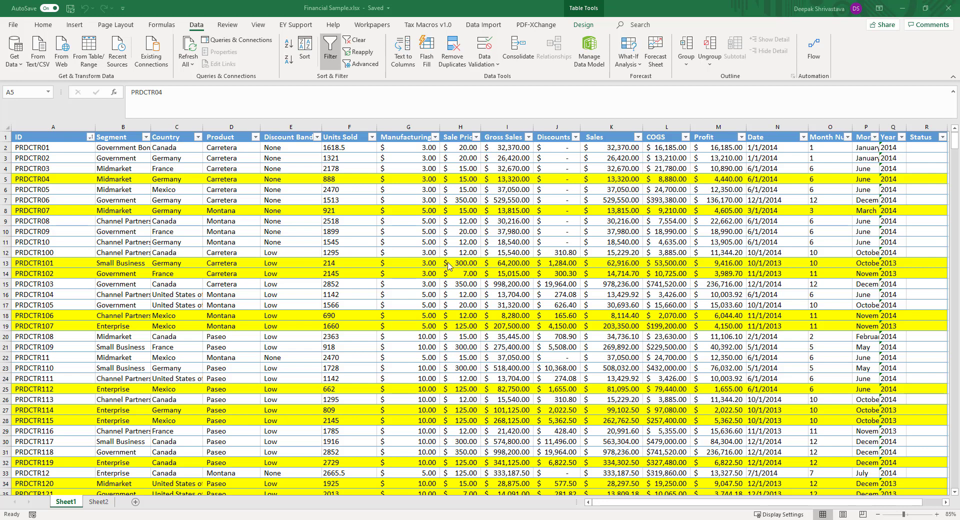
{"action": "left_click", "coordinate": [720, 128]}
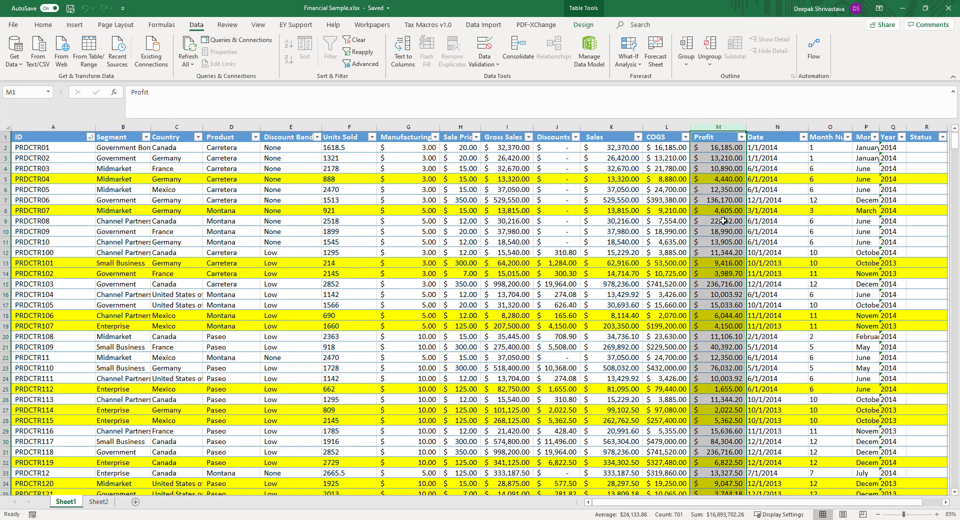
{"action": "left_click", "coordinate": [711, 124]}
{"action": "left_click", "coordinate": [723, 179]}
{"action": "left_click", "coordinate": [718, 325]}
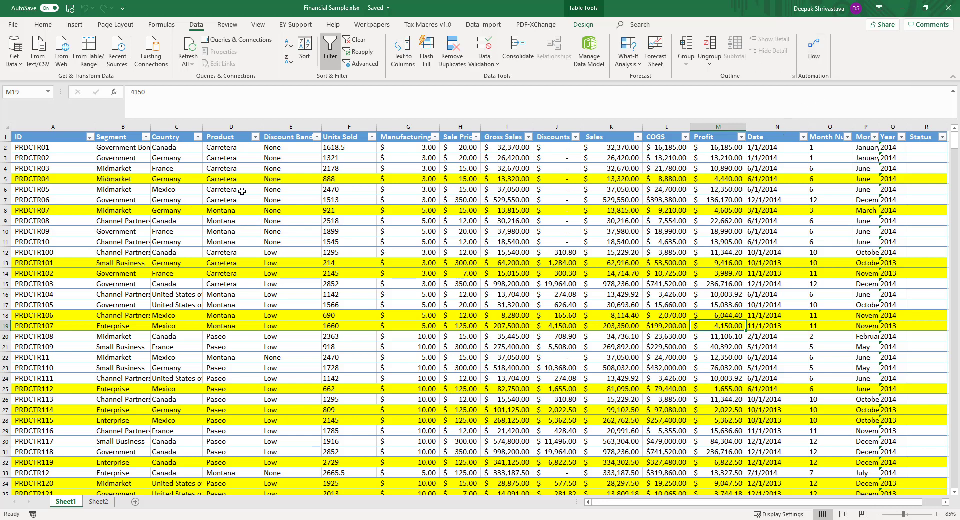
- Open the Flow add-in for the workbook and look through its flows and Excel templates
{"action": "left_click", "coordinate": [809, 48]}
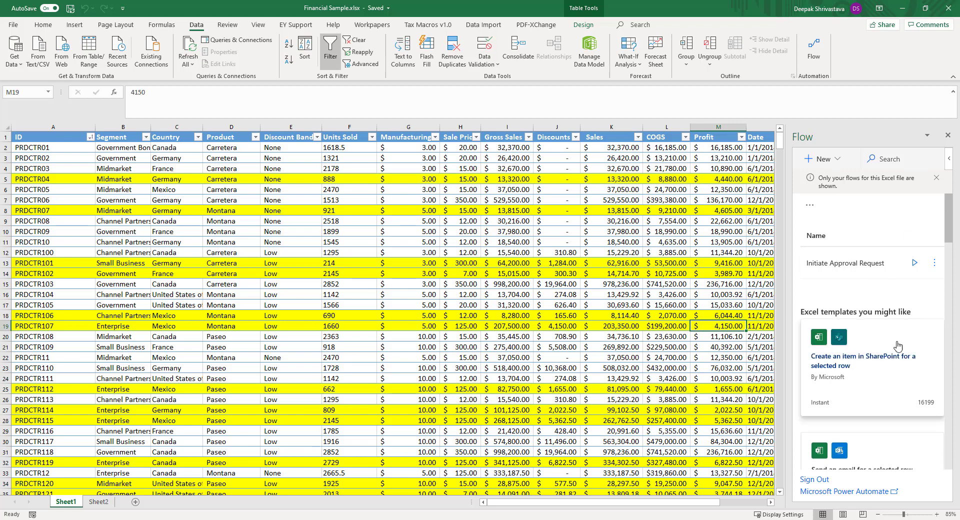
{"action": "scroll", "coordinate": [878, 302], "scroll_direction": "down", "scroll_amount": 3}
{"action": "scroll", "coordinate": [876, 295], "scroll_direction": "up", "scroll_amount": 3}
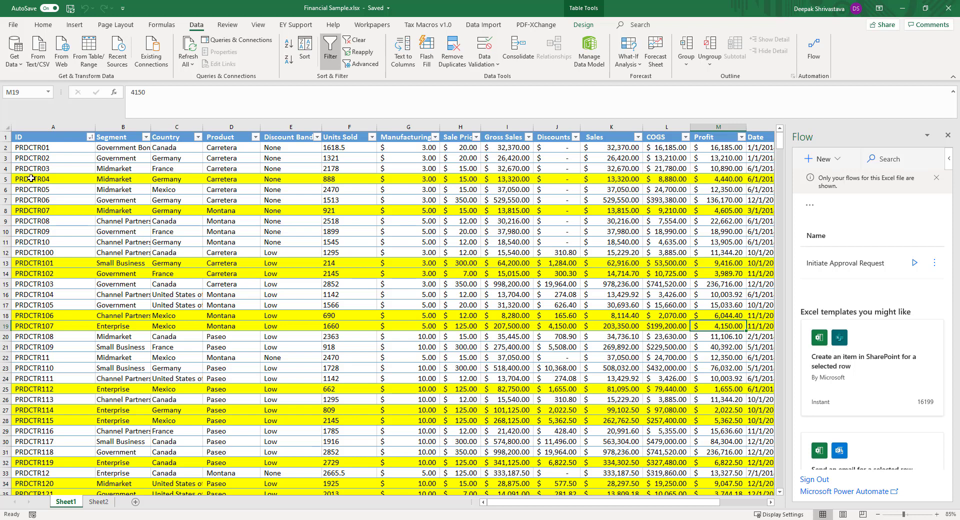
- Start a run of the Initiate Approval Request flow for the PRDCTR04 row and fill in the approver's email
{"action": "left_click", "coordinate": [40, 178]}
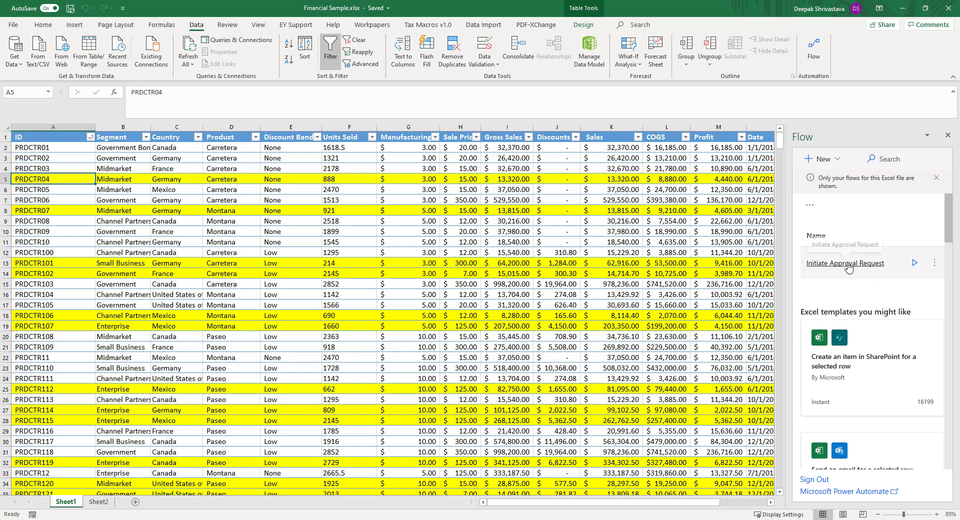
{"action": "left_click", "coordinate": [870, 270]}
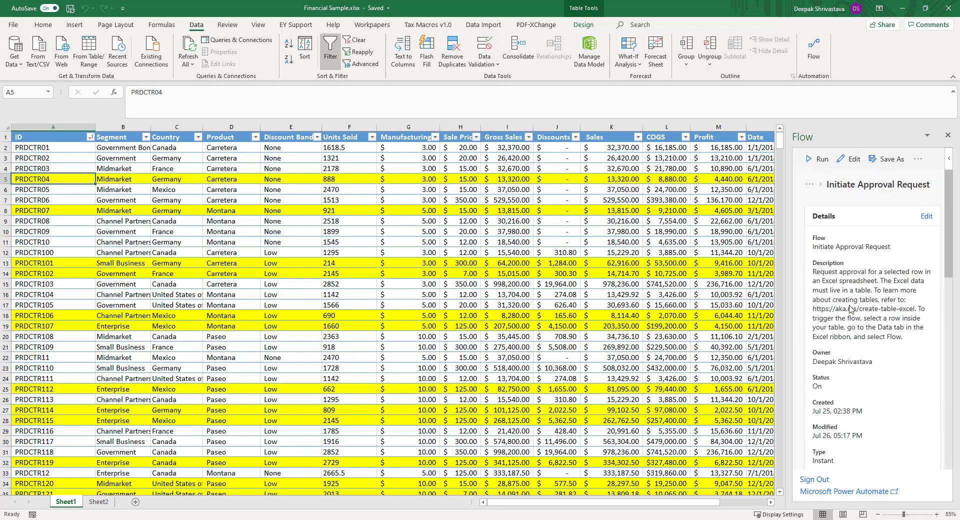
{"action": "left_click", "coordinate": [818, 160]}
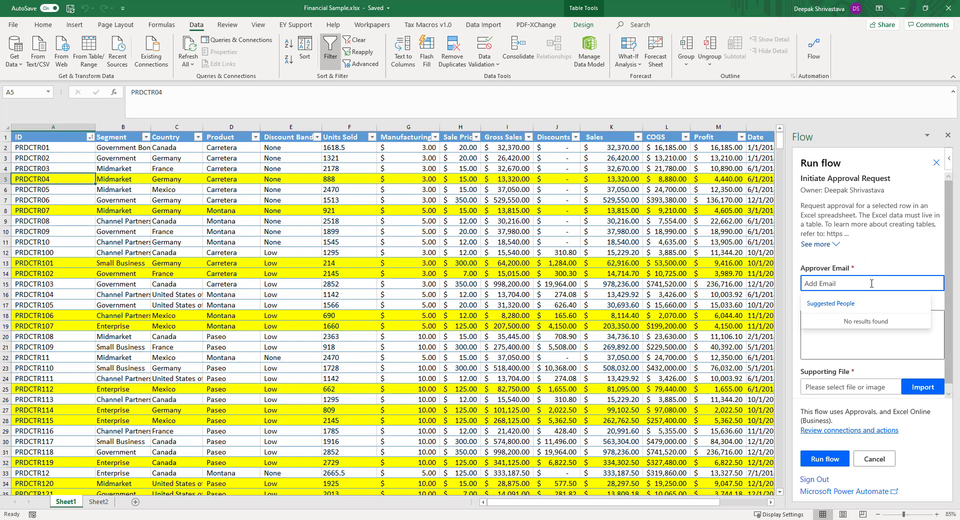
{"action": "key", "text": "ctrl+v"}
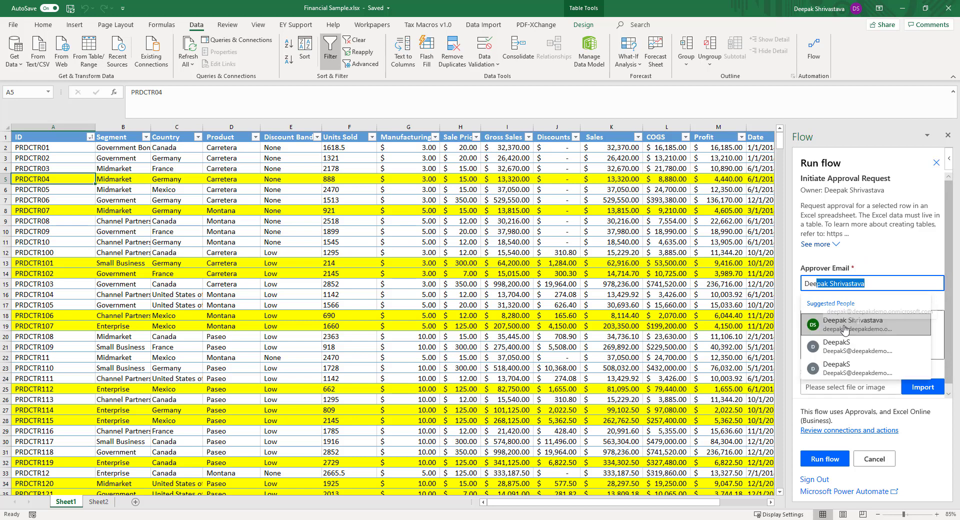
{"action": "left_click", "coordinate": [844, 323]}
- Enter the message "Please Review.", attach Test.txt as the supporting file, run the flow and close the run notice
{"action": "left_click", "coordinate": [845, 337]}
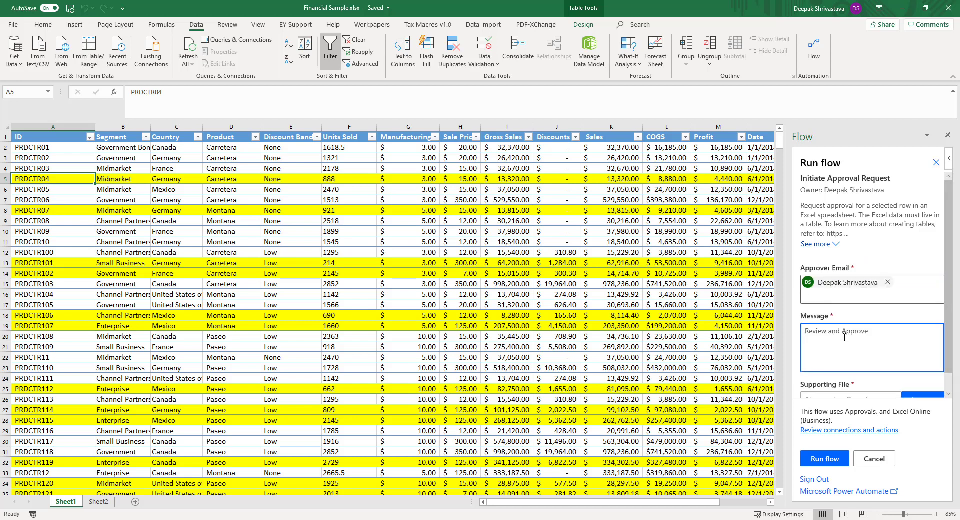
{"action": "type", "text": "Please Review."}
{"action": "scroll", "coordinate": [899, 252], "scroll_direction": "down", "scroll_amount": 1}
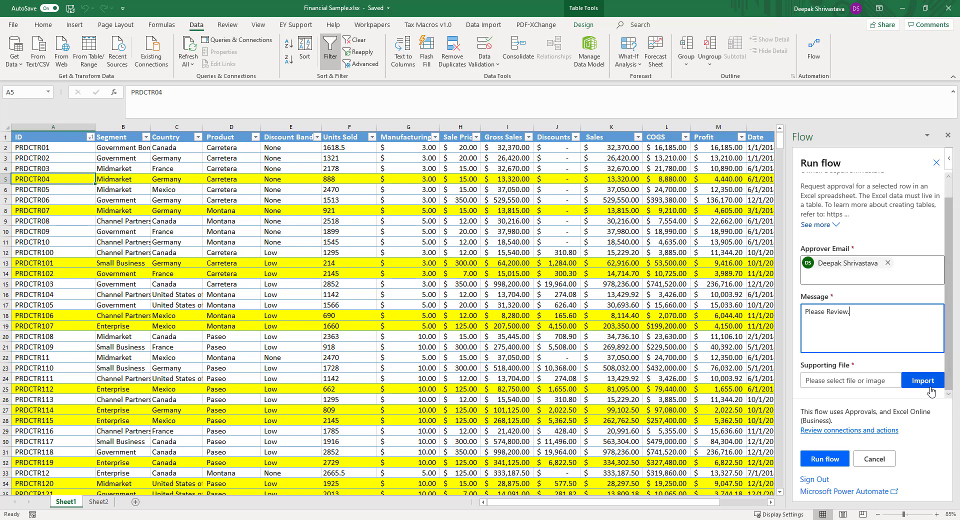
{"action": "left_click", "coordinate": [929, 386]}
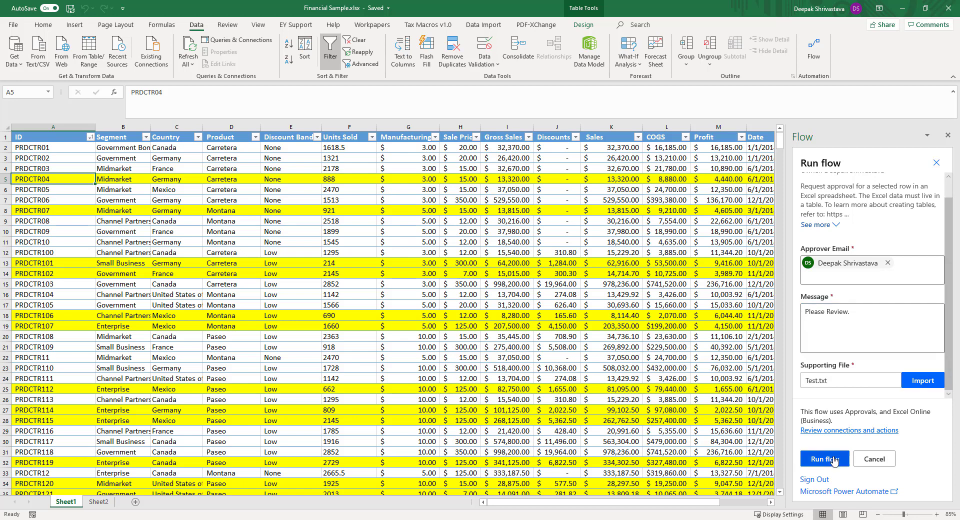
{"action": "left_click", "coordinate": [833, 459]}
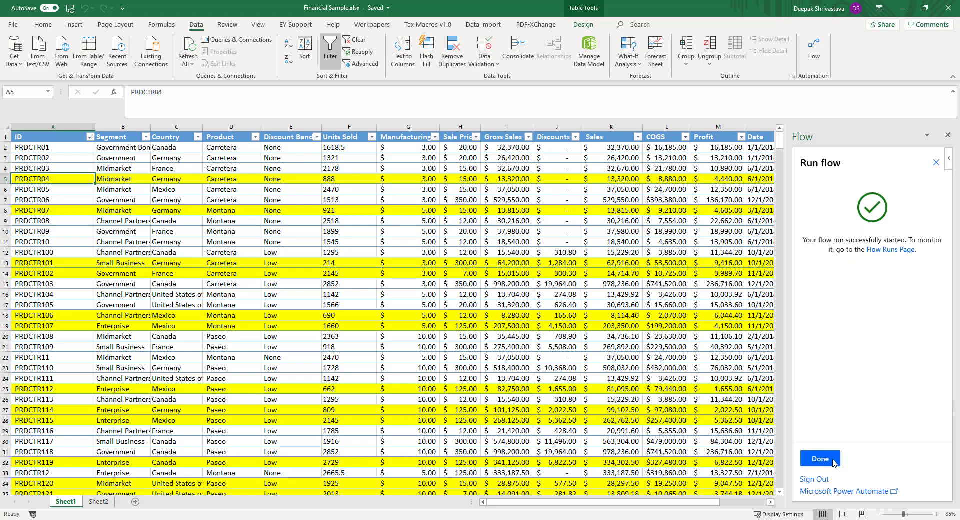
{"action": "left_click", "coordinate": [833, 460]}
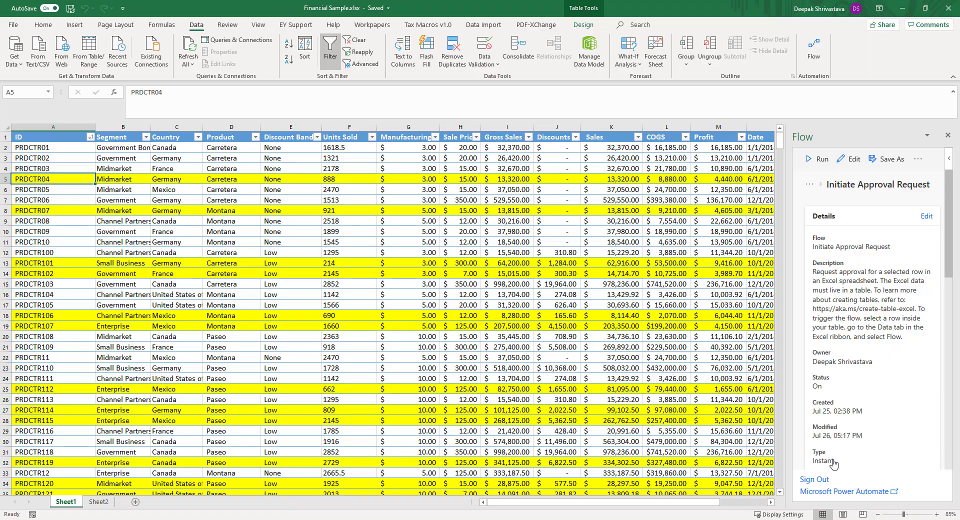
- Switch to Microsoft Teams, open the newest approval request from the activity feed and examine its title
{"action": "key", "text": "alt+Tab"}
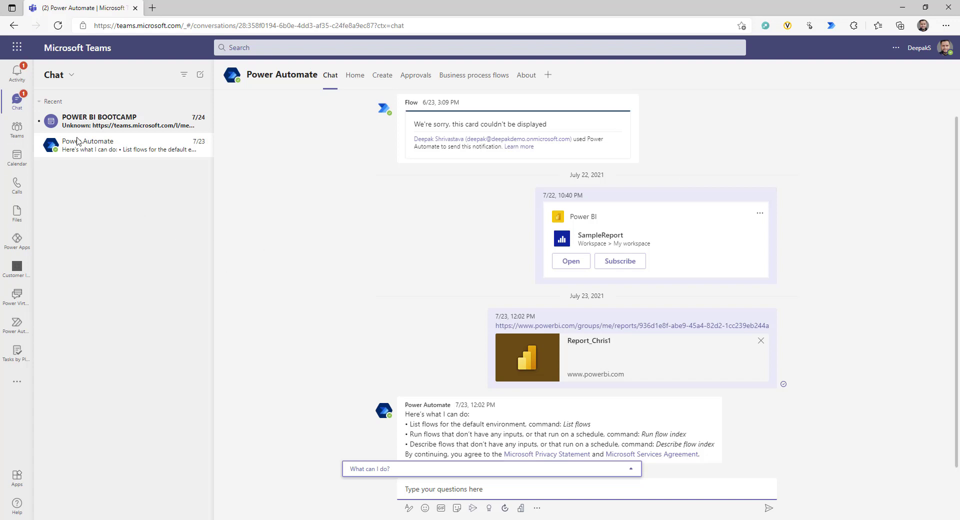
{"action": "left_click", "coordinate": [18, 74]}
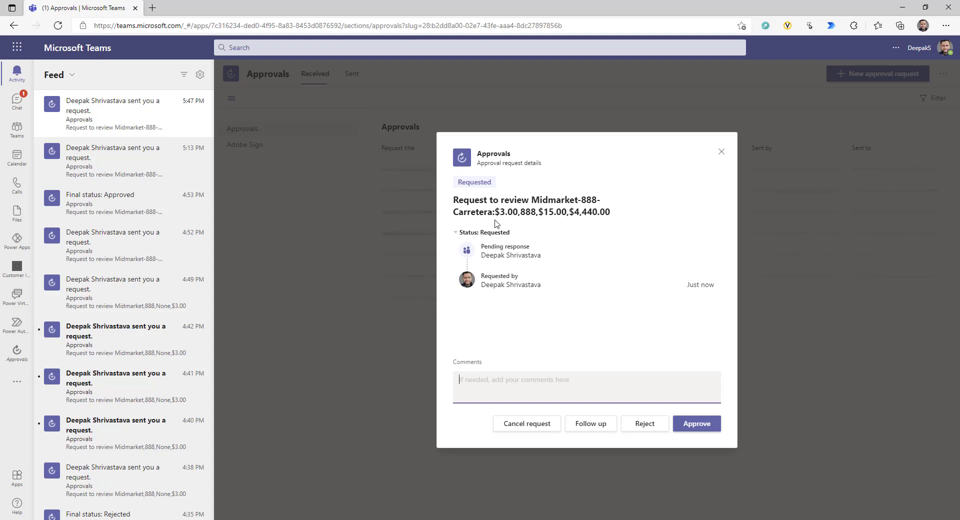
{"action": "left_click_drag", "start_coordinate": [454, 200], "coordinate": [641, 217]}
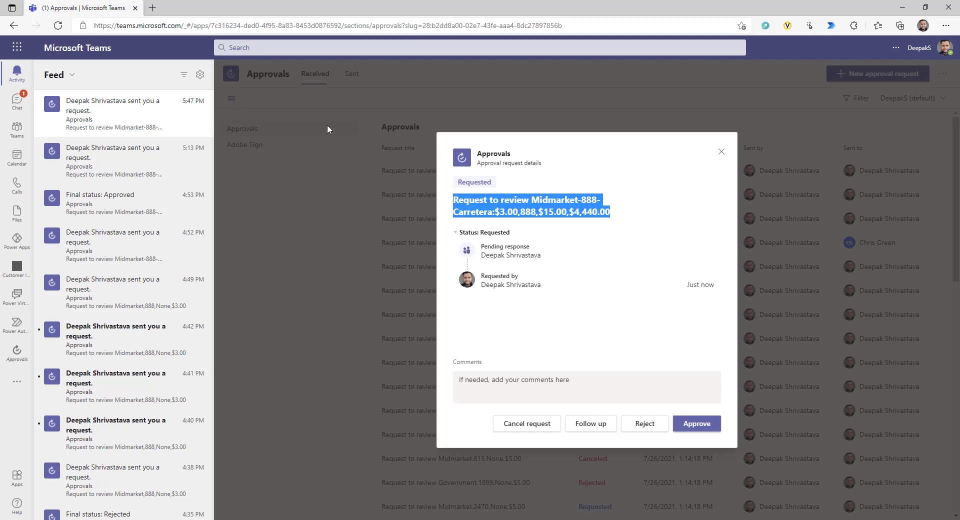
- Open flow.microsoft.com in a new browser tab and show the received approvals
{"action": "left_click", "coordinate": [157, 10]}
{"action": "type", "text": "flow.microsoft.com/"}
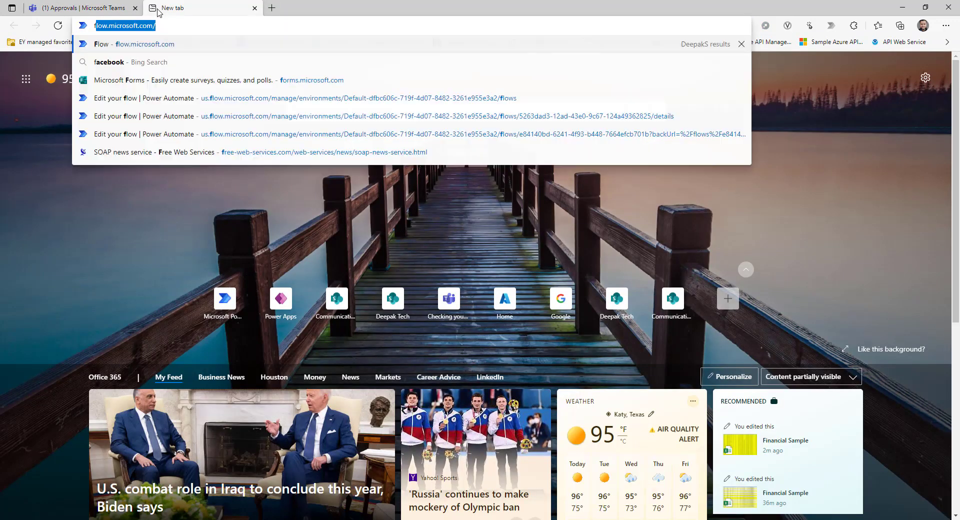
{"action": "key", "text": "Return"}
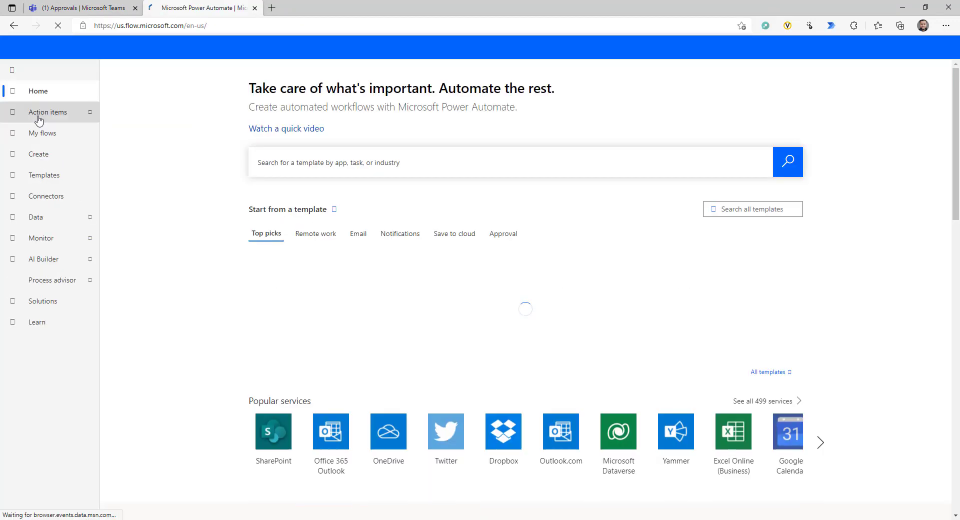
{"action": "left_click", "coordinate": [88, 119]}
{"action": "left_click", "coordinate": [55, 134]}
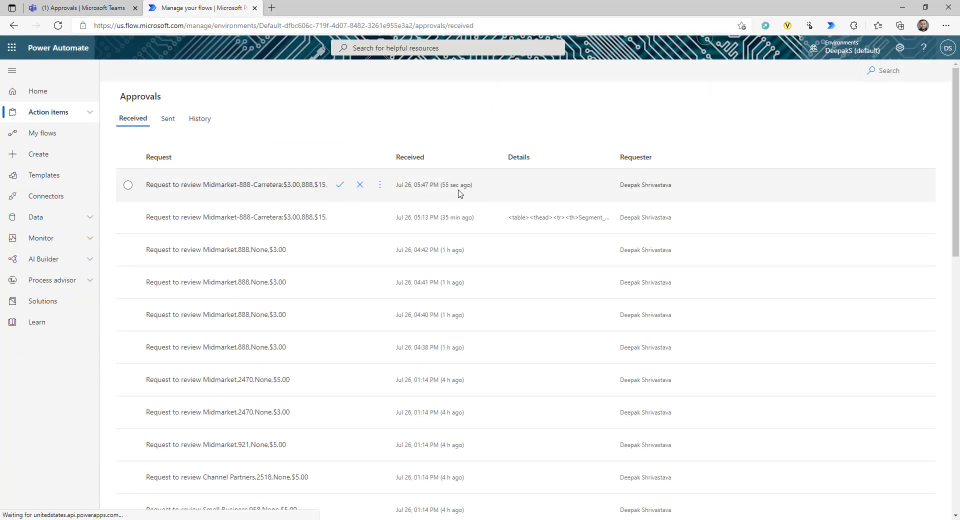
- Open the newest Midmarket-888-Carretera request, review its details and response choices, and close it without responding
{"action": "left_click", "coordinate": [245, 185]}
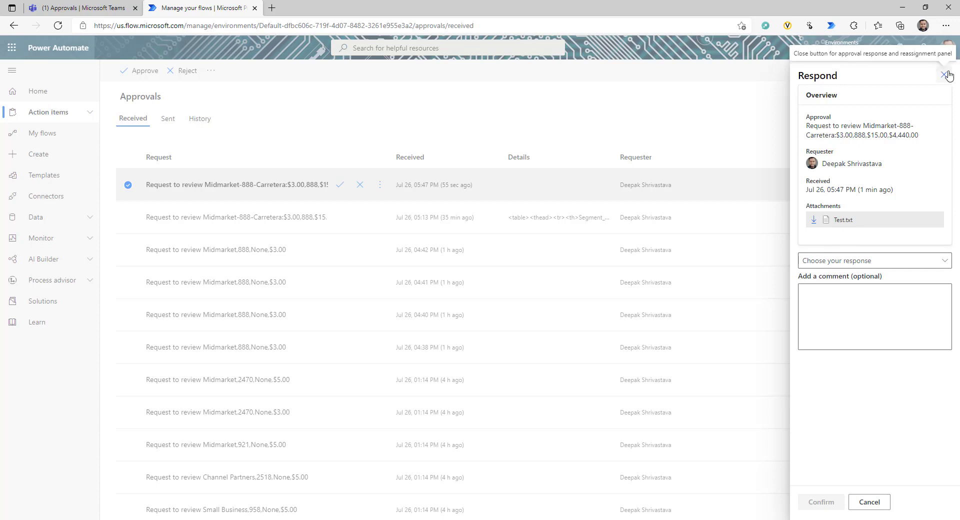
{"action": "left_click", "coordinate": [905, 260]}
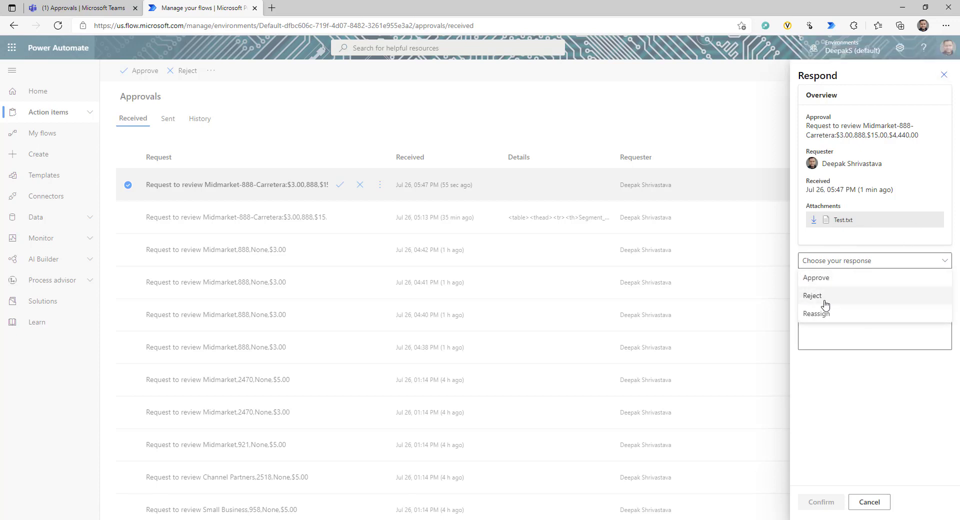
{"action": "left_click", "coordinate": [943, 75]}
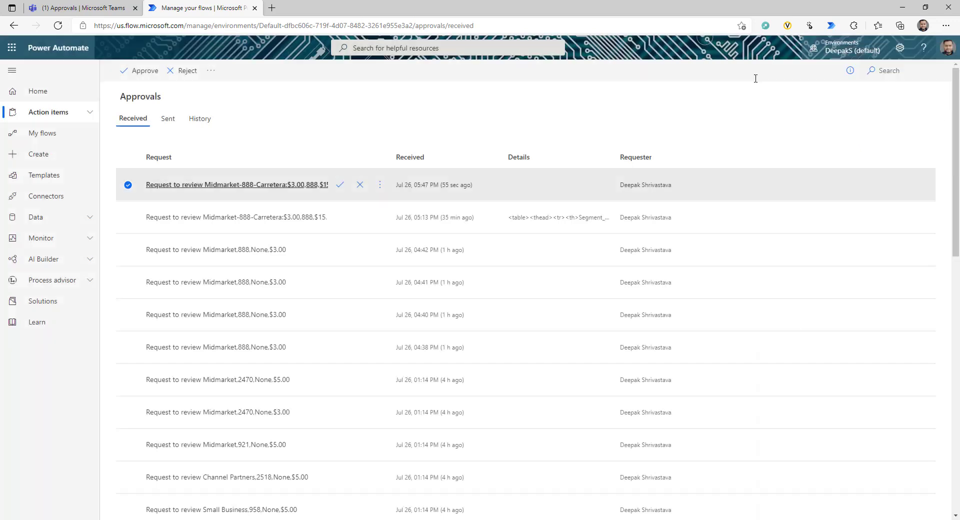
- Return to Microsoft Teams and approve the open Midmarket-888-Carretera request
{"action": "left_click", "coordinate": [104, 7]}
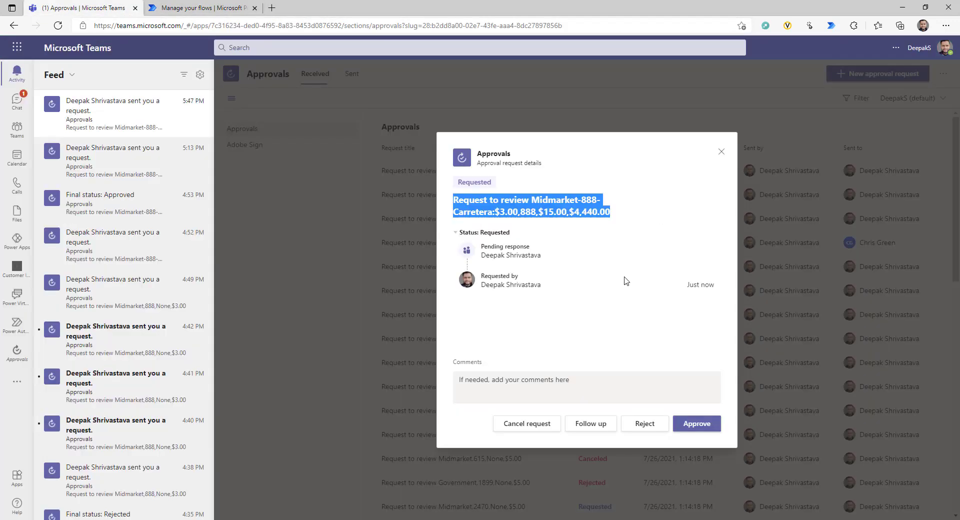
{"action": "left_click", "coordinate": [673, 427]}
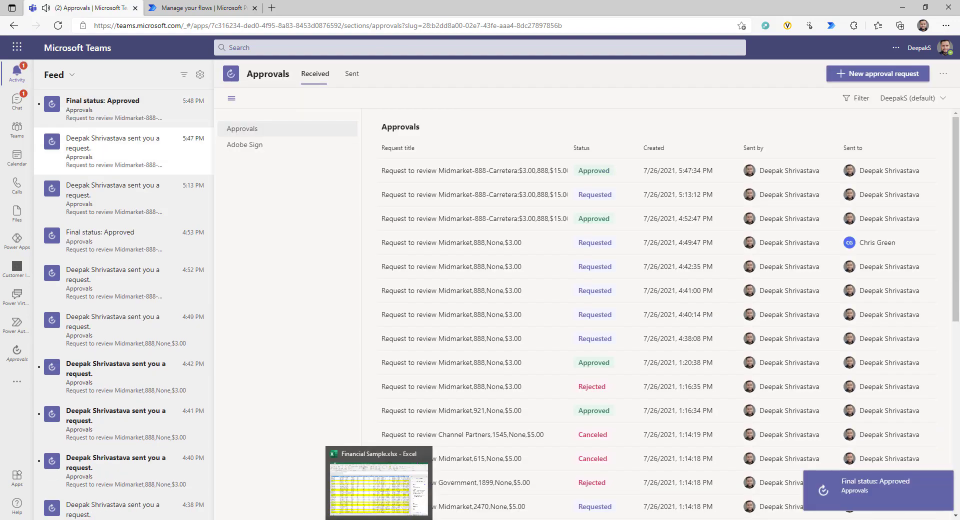
- Switch back to the Financial Sample workbook in Excel and check the Status cell of the PRDCTR04 row
{"action": "left_click", "coordinate": [365, 497]}
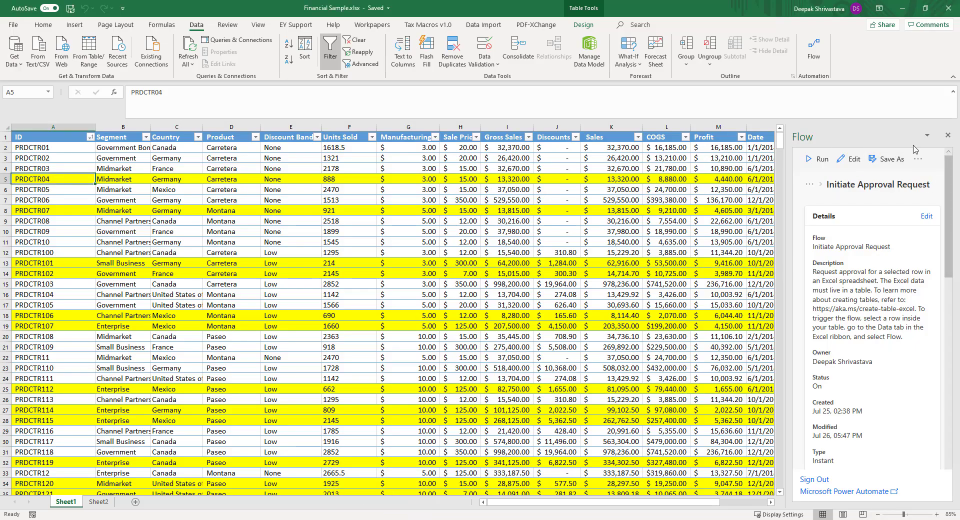
{"action": "scroll", "coordinate": [744, 200], "scroll_direction": "right", "scroll_amount": 3}
{"action": "left_click", "coordinate": [738, 178]}
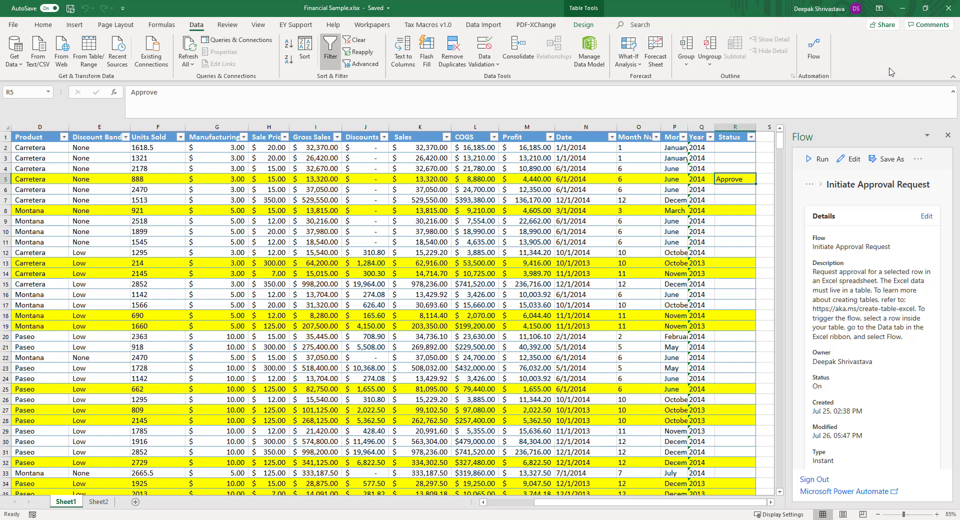
- Search the Office Add-ins store for "microsoft flow", close the store and return to the data commands containing Flow
{"action": "left_click", "coordinate": [43, 24]}
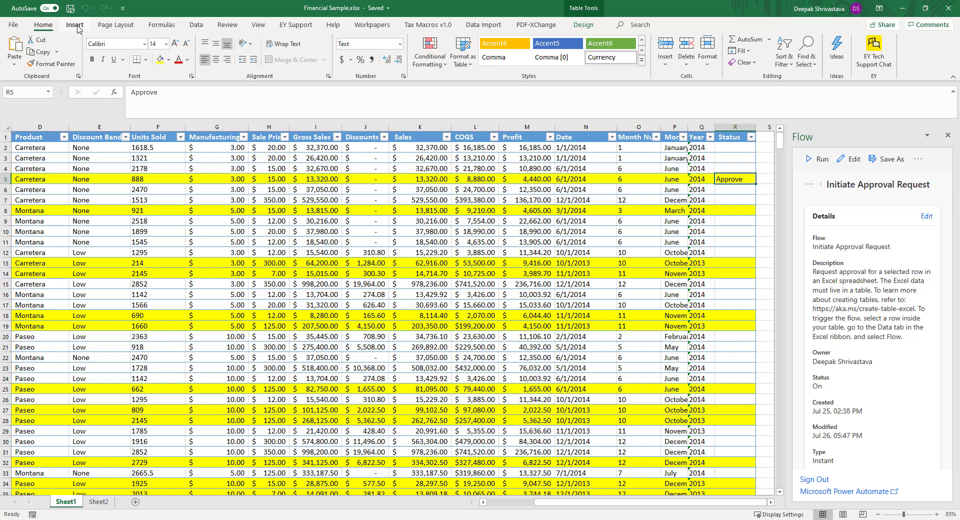
{"action": "left_click", "coordinate": [76, 26]}
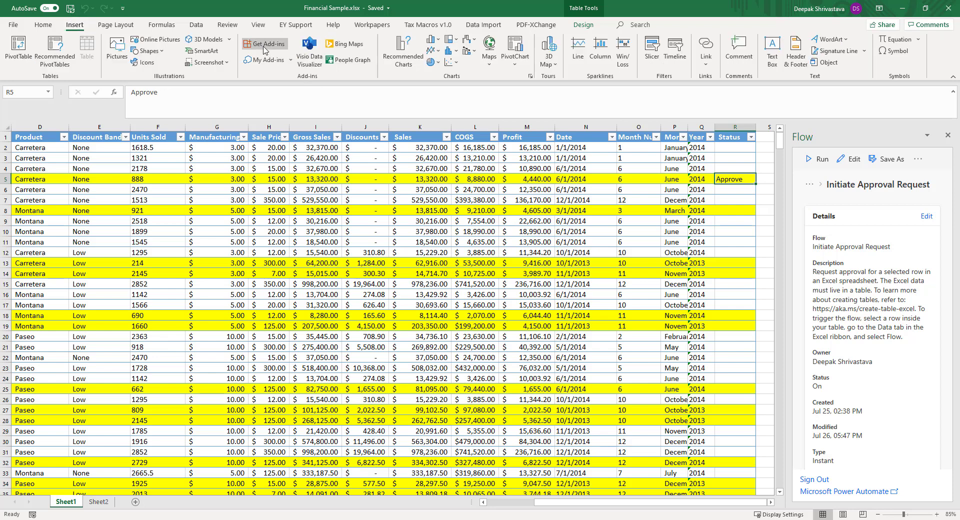
{"action": "left_click", "coordinate": [265, 50]}
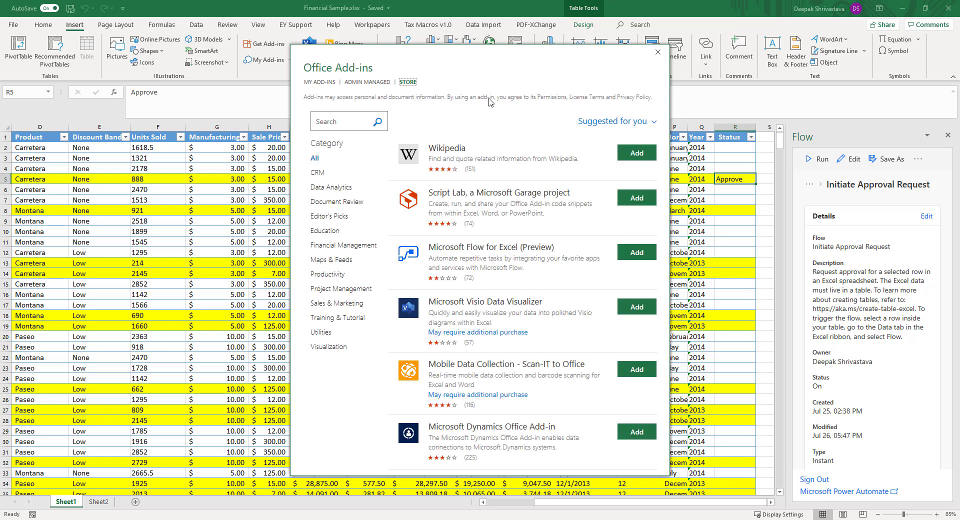
{"action": "left_click", "coordinate": [353, 120]}
{"action": "type", "text": "microsoft flow"}
{"action": "key", "text": "Return"}
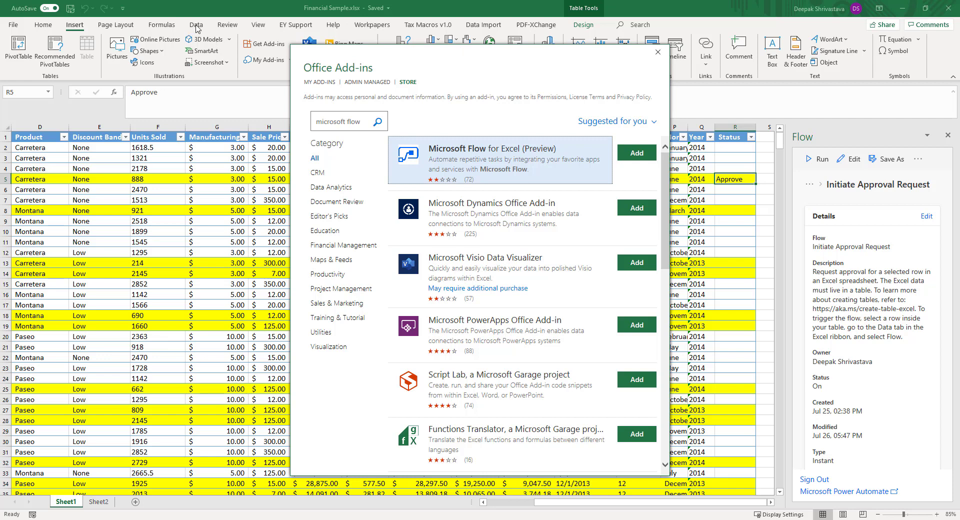
{"action": "left_click", "coordinate": [658, 52]}
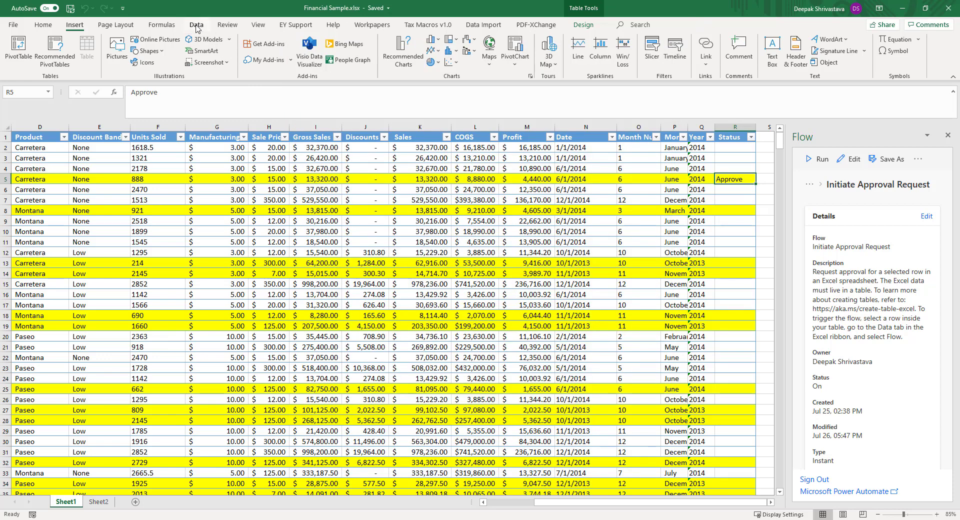
{"action": "left_click", "coordinate": [196, 26]}
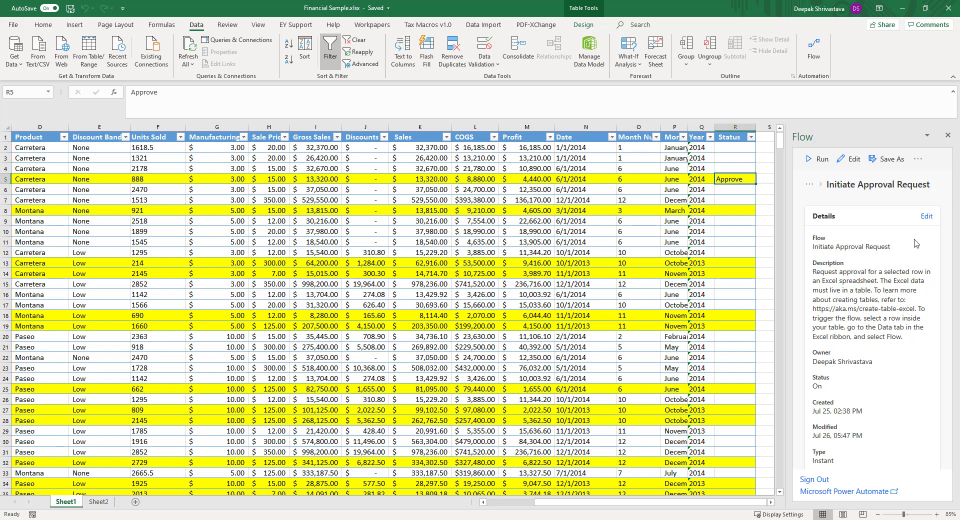
- Close the Financial Sample workbook and switch to the My files list of OneDrive in the browser
{"action": "left_click", "coordinate": [946, 8]}
{"action": "left_click", "coordinate": [185, 9]}
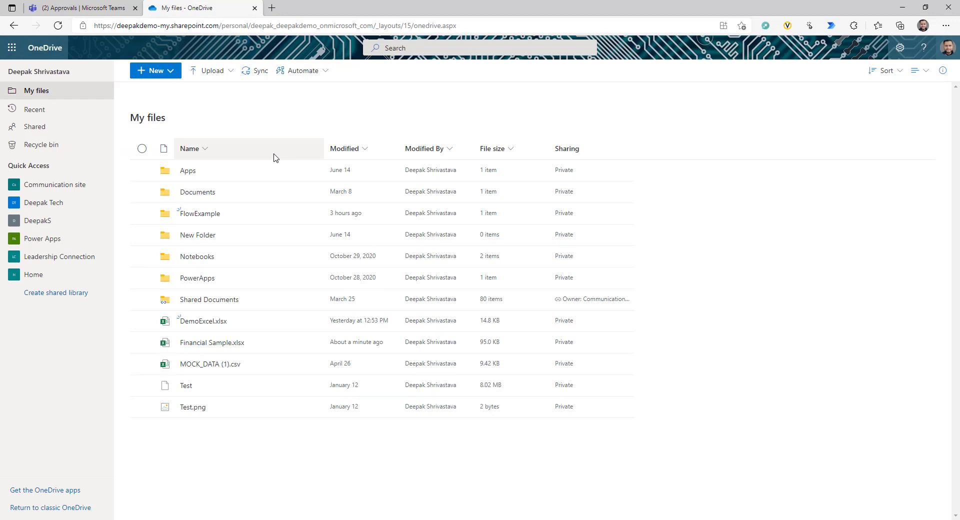
- Open Financial Sample.xlsx from the FlowExample folder and look over the ID column of its table
{"action": "left_click", "coordinate": [201, 214]}
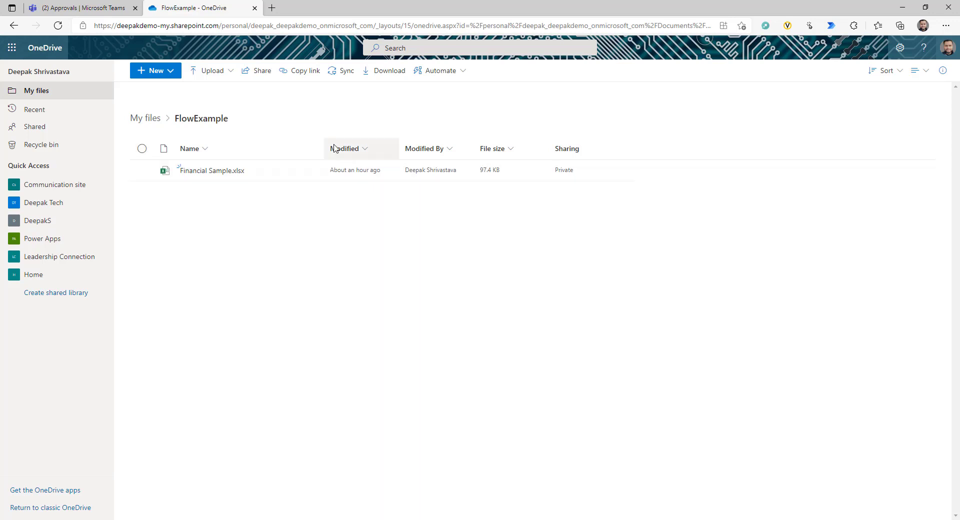
{"action": "mouse_move", "coordinate": [228, 176]}
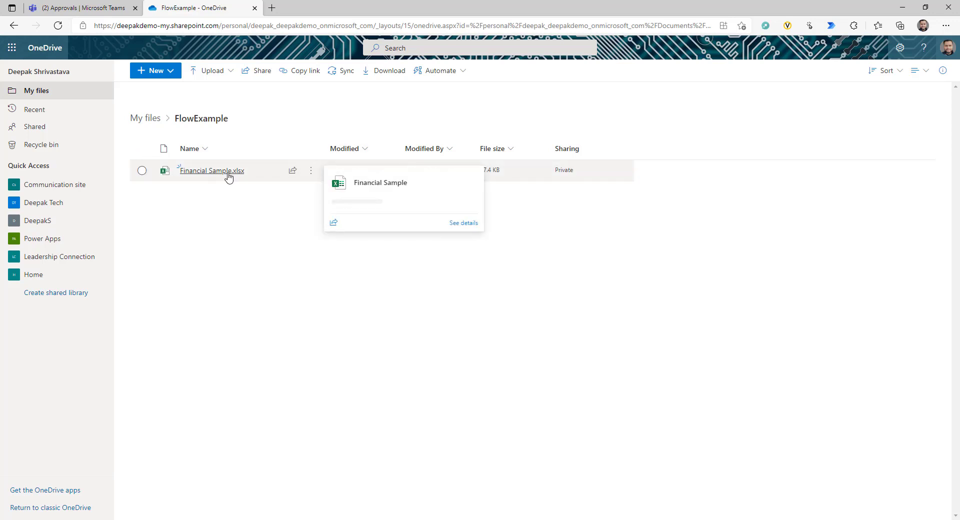
{"action": "left_click", "coordinate": [204, 172]}
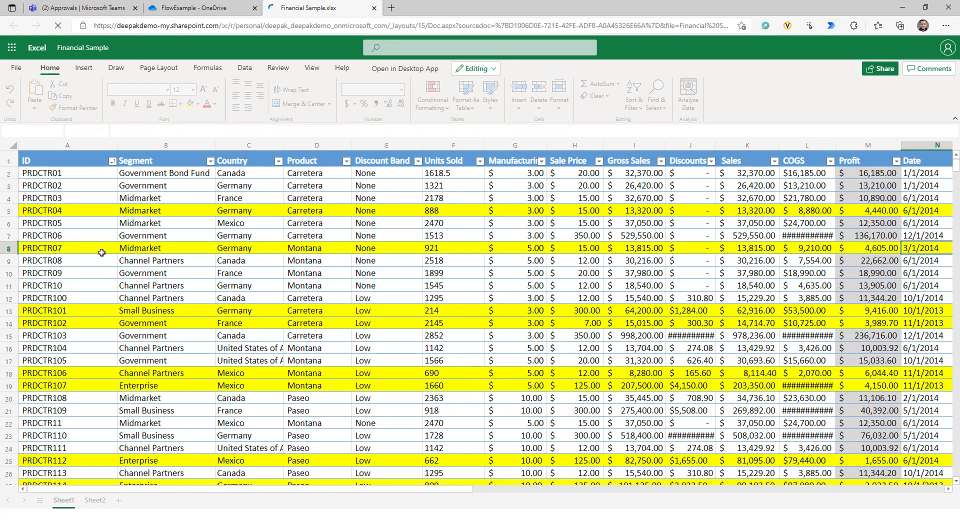
{"action": "left_click", "coordinate": [54, 146]}
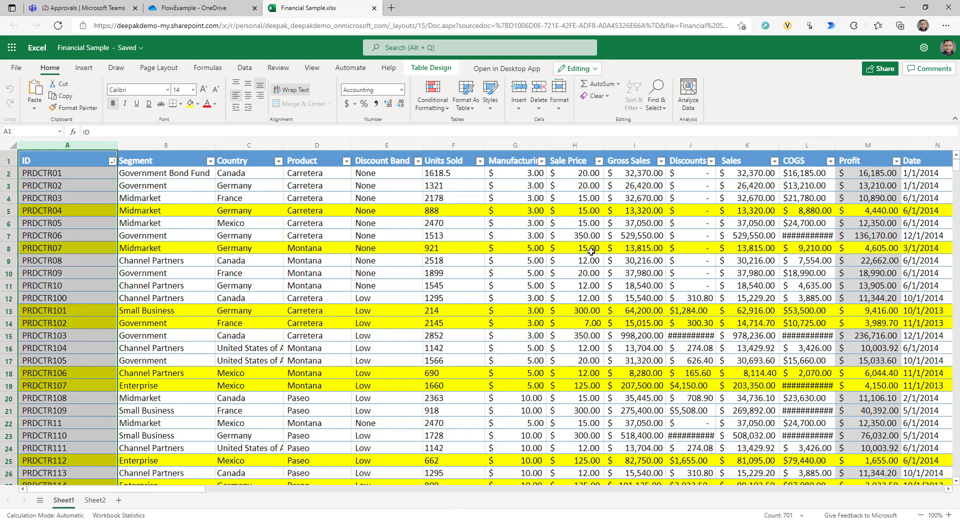
{"action": "left_click", "coordinate": [91, 175]}
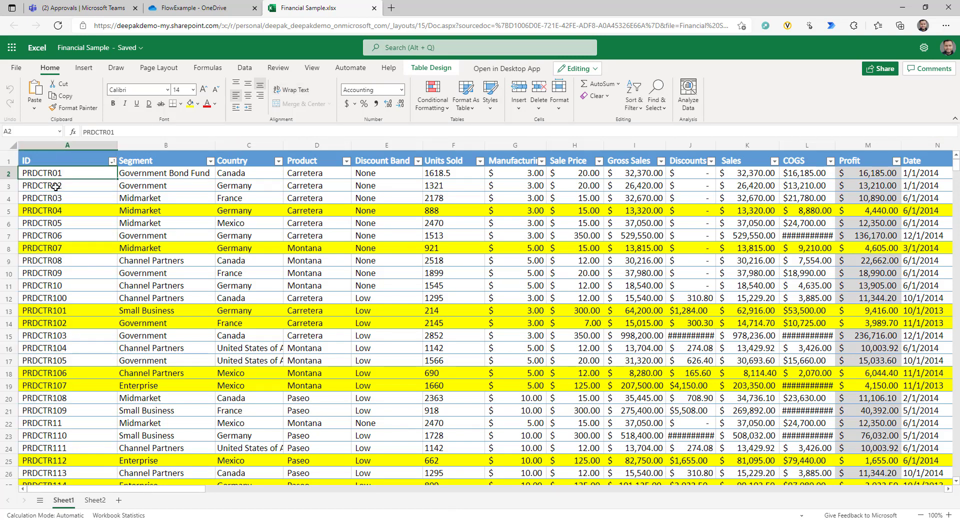
{"action": "left_click", "coordinate": [316, 259]}
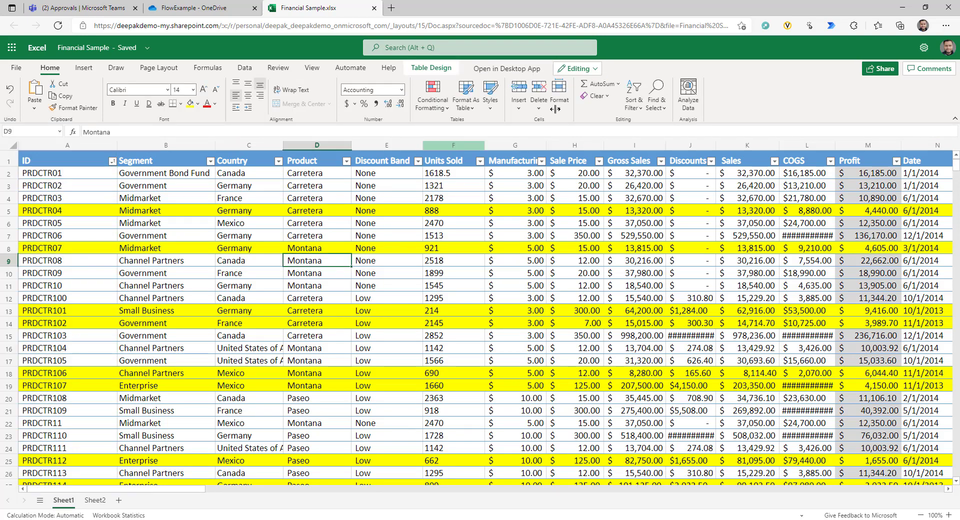
- Open the workbook in the desktop Excel app and launch the Microsoft Flow for Excel add-in
{"action": "left_click", "coordinate": [518, 70]}
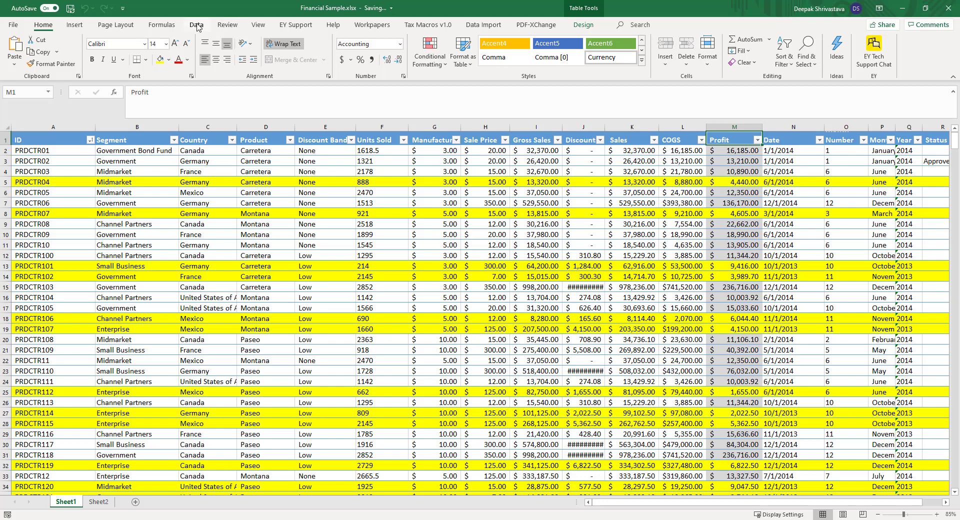
{"action": "left_click", "coordinate": [196, 24]}
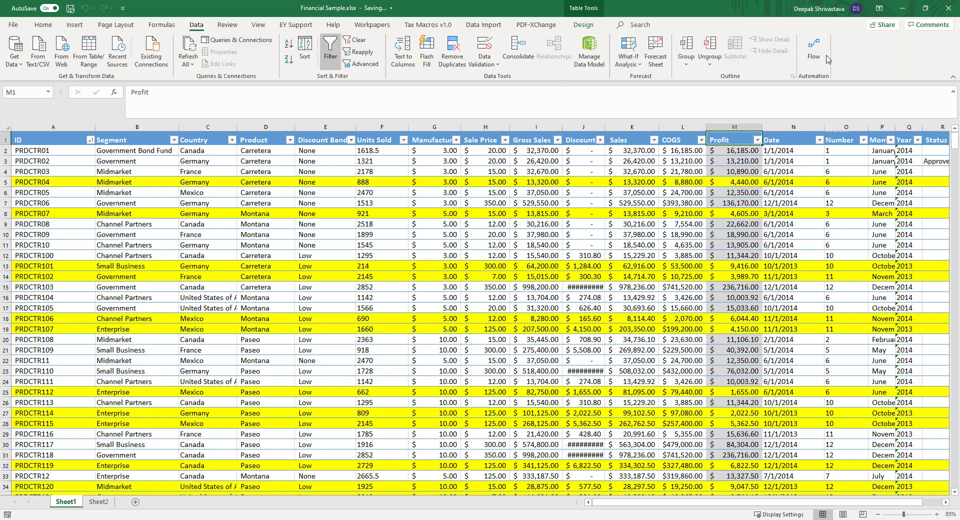
{"action": "left_click", "coordinate": [817, 55]}
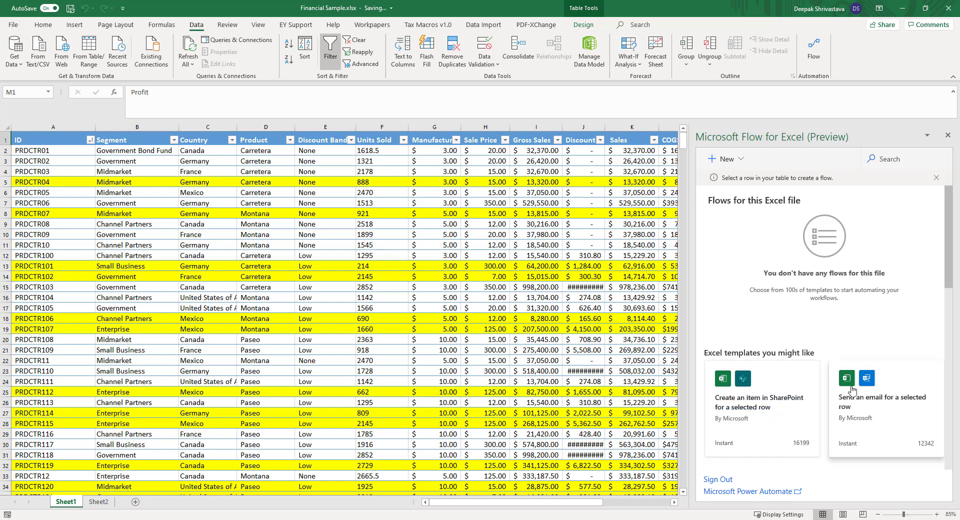
- Look through the suggested Excel flow templates and the options for creating a new flow
{"action": "scroll", "coordinate": [744, 409], "scroll_direction": "down", "scroll_amount": 3}
{"action": "scroll", "coordinate": [811, 370], "scroll_direction": "up", "scroll_amount": 3}
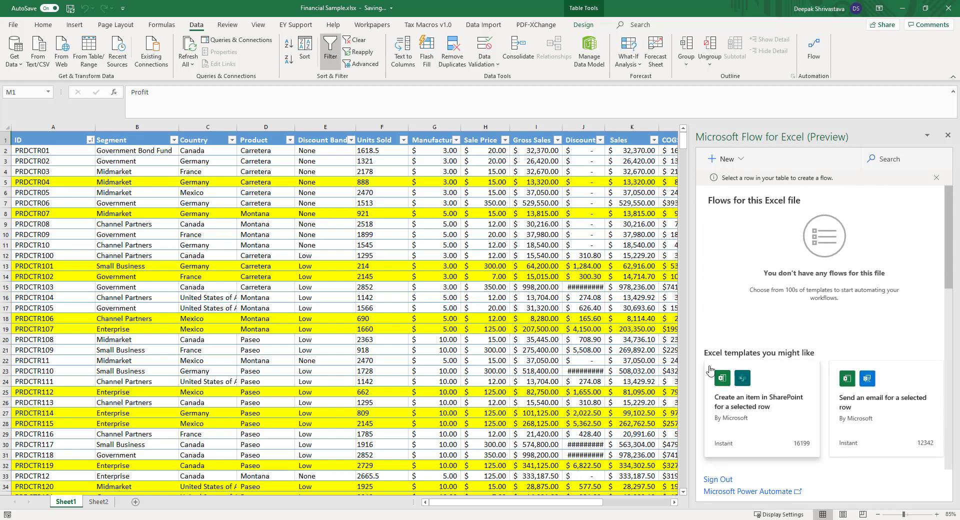
{"action": "scroll", "coordinate": [815, 367], "scroll_direction": "down", "scroll_amount": 2}
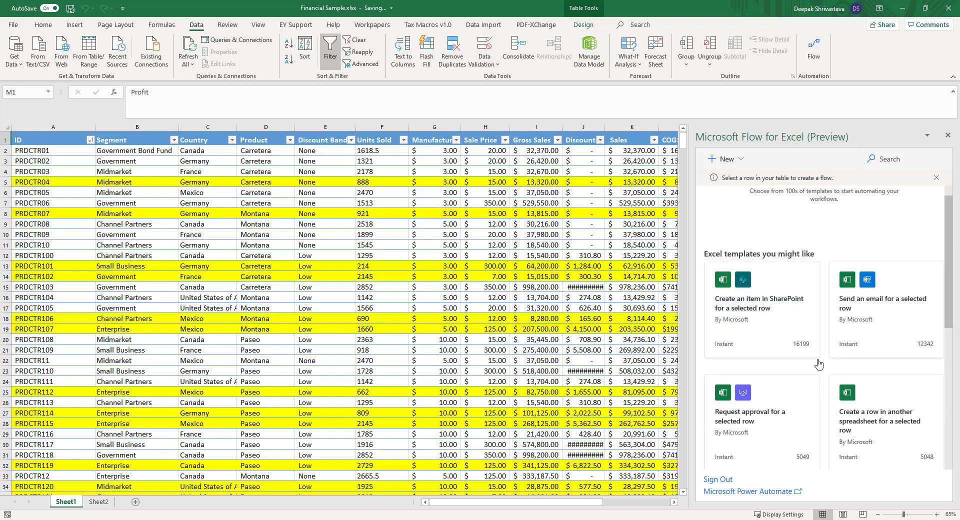
{"action": "scroll", "coordinate": [817, 349], "scroll_direction": "up", "scroll_amount": 2}
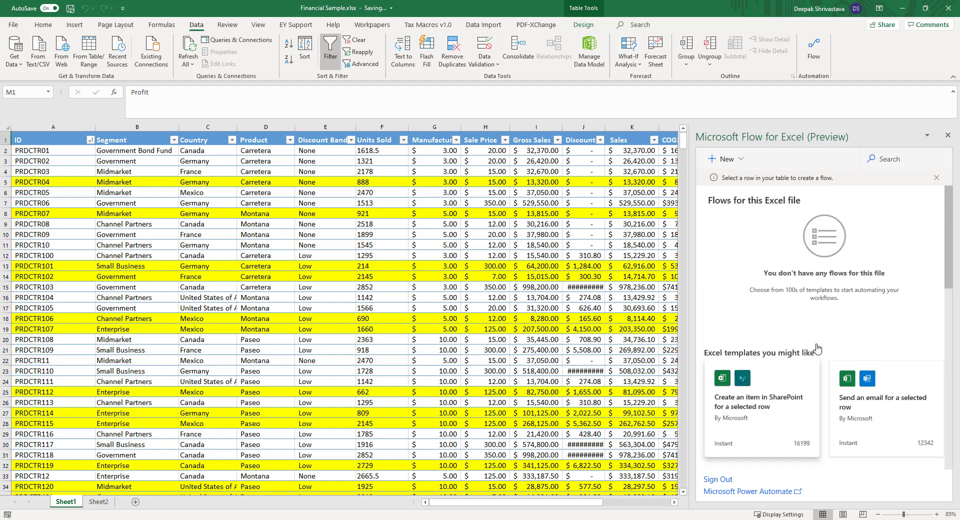
{"action": "left_click", "coordinate": [723, 159]}
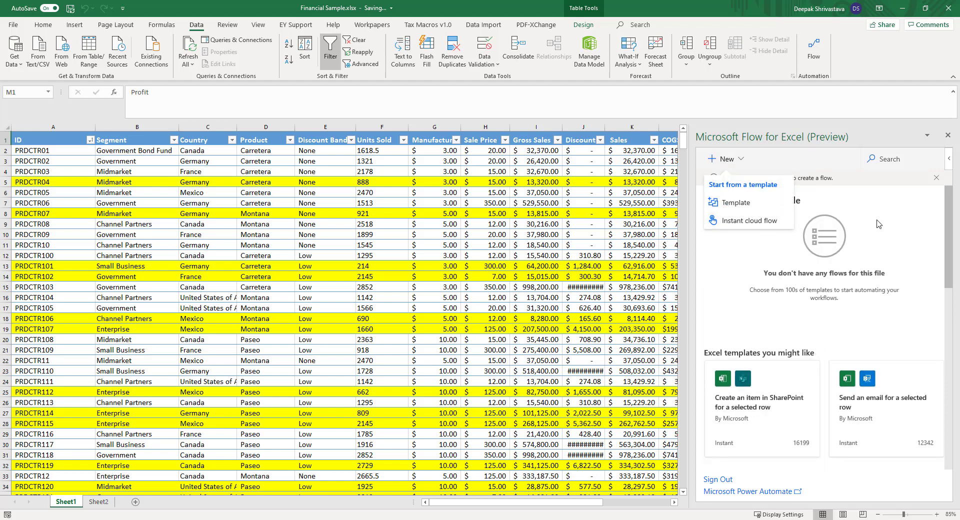
{"action": "left_click", "coordinate": [878, 223]}
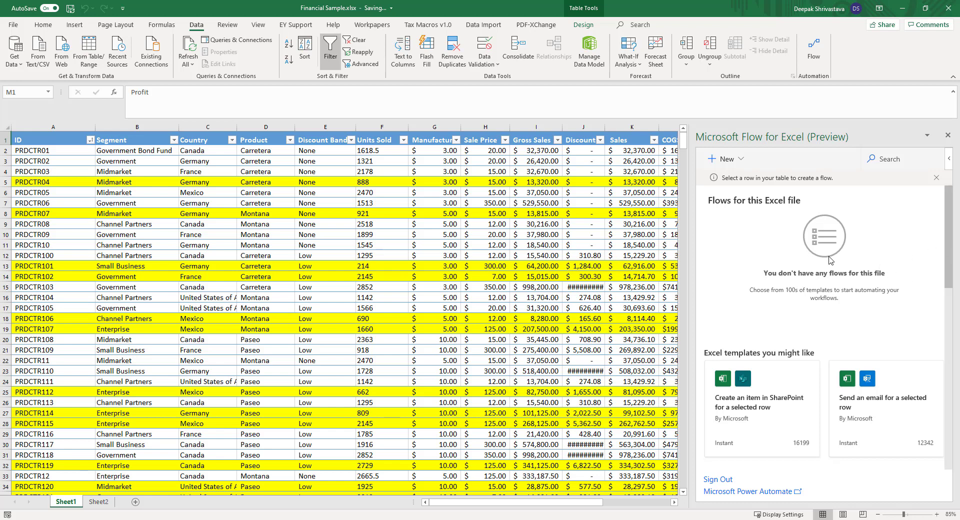
- Switch to the browser, go to flow.microsoft.com and start a blank automated cloud flow, skipping the trigger choice
{"action": "key", "text": "alt+Tab"}
{"action": "left_click", "coordinate": [241, 25]}
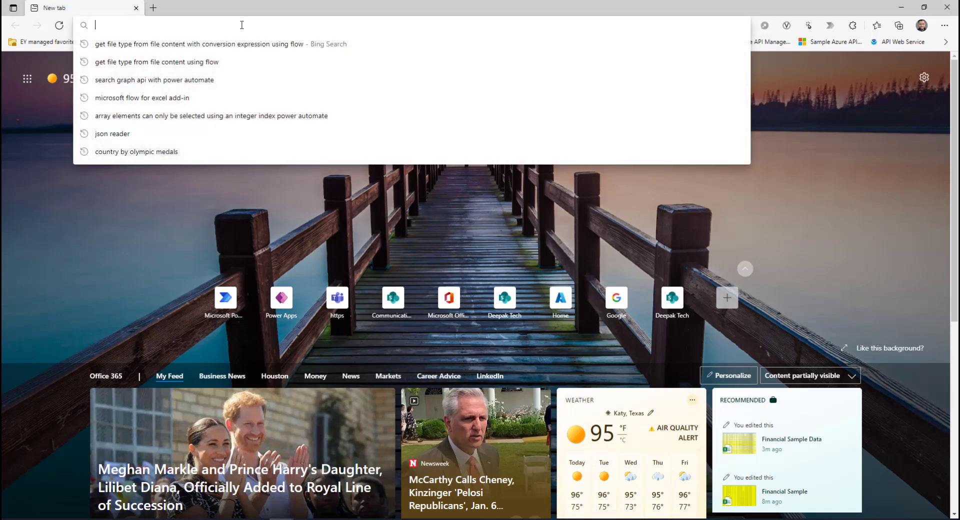
{"action": "type", "text": "flow.microsoft.com/"}
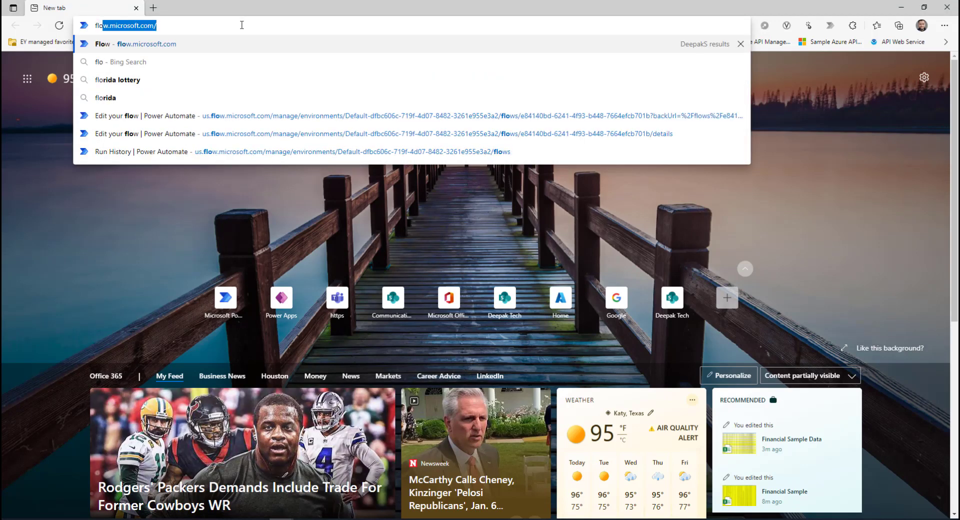
{"action": "key", "text": "Return"}
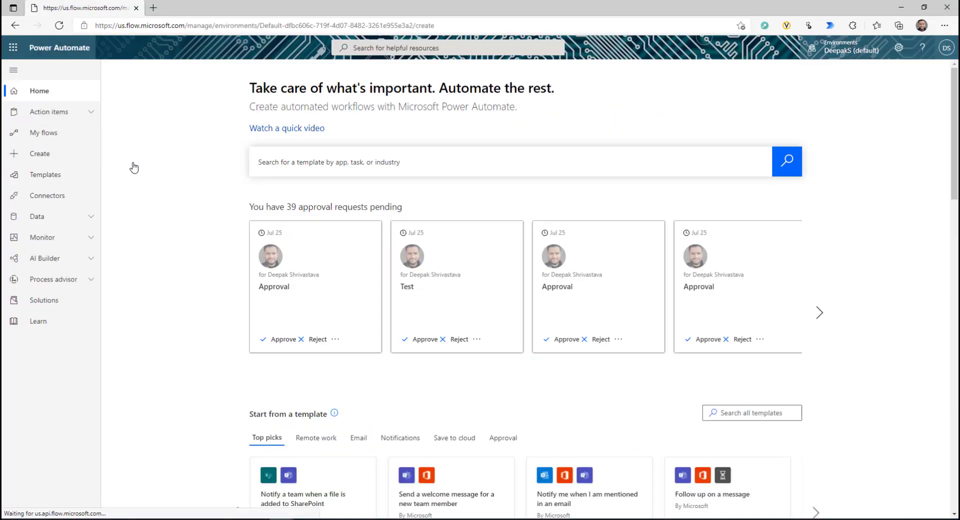
{"action": "left_click", "coordinate": [178, 176]}
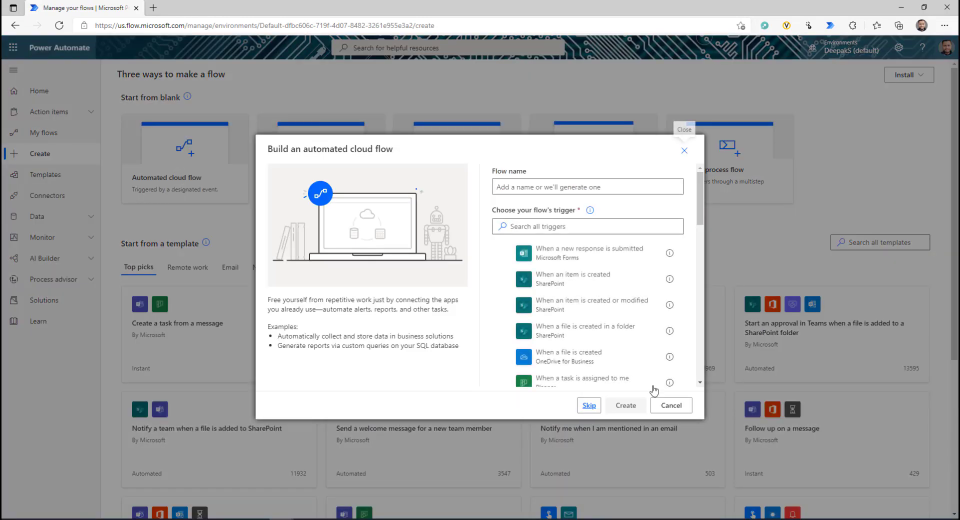
{"action": "left_click", "coordinate": [585, 406]}
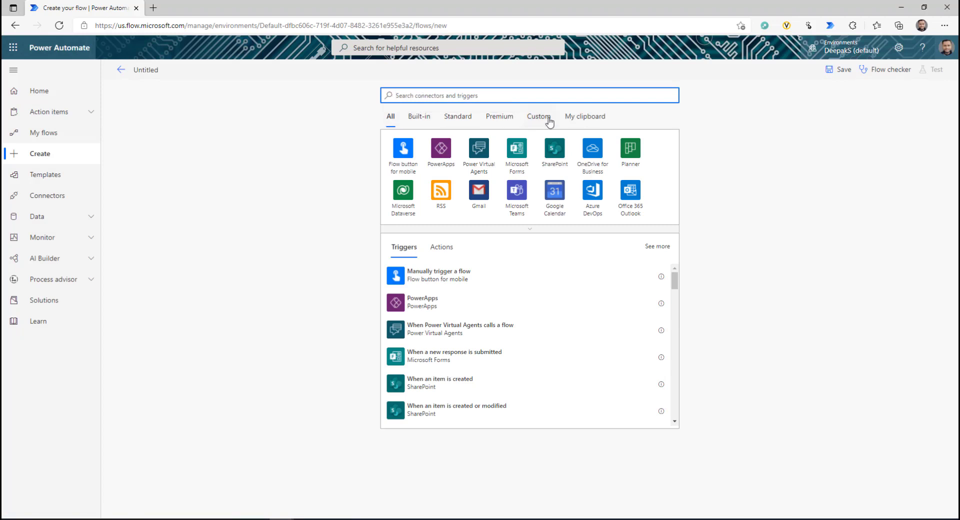
- Find the Excel Online (Business) connector and add its "For a selected row" trigger to the flow
{"action": "type", "text": "exce"}
{"action": "left_click", "coordinate": [403, 154]}
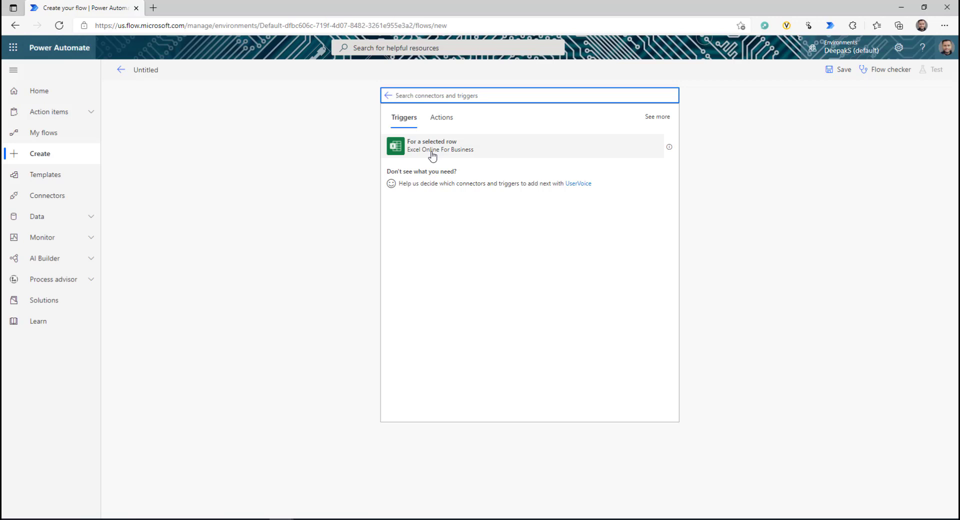
{"action": "left_click", "coordinate": [432, 156]}
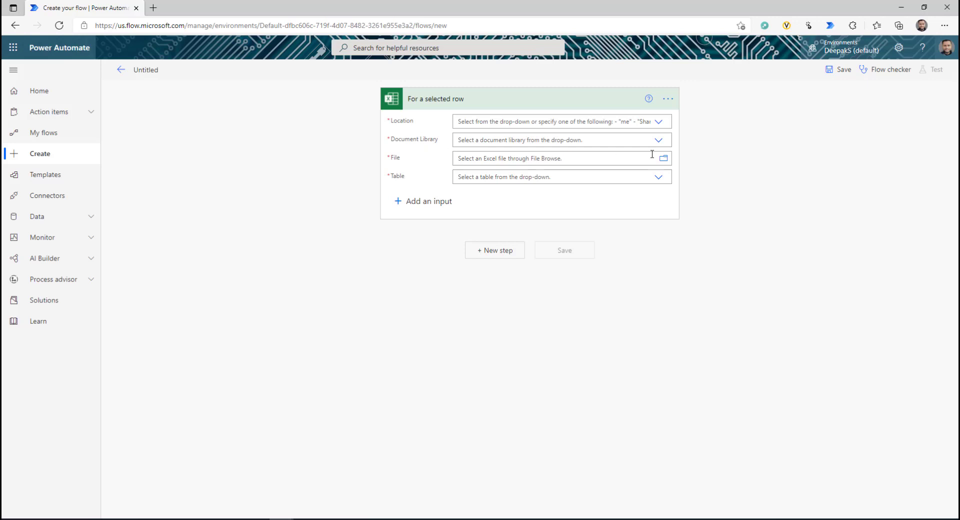
- Set the trigger's location to OneDrive for Business and its document library to OneDrive
{"action": "left_click", "coordinate": [659, 123]}
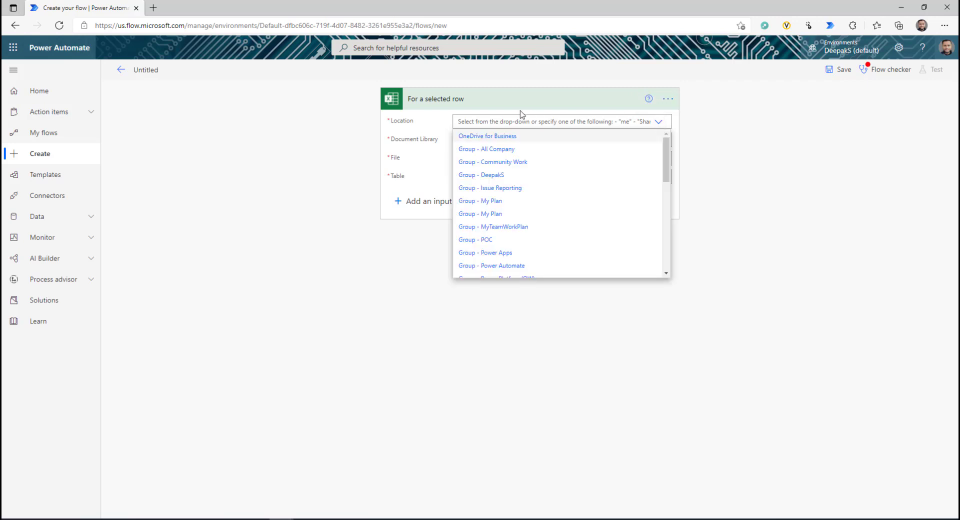
{"action": "left_click", "coordinate": [476, 137]}
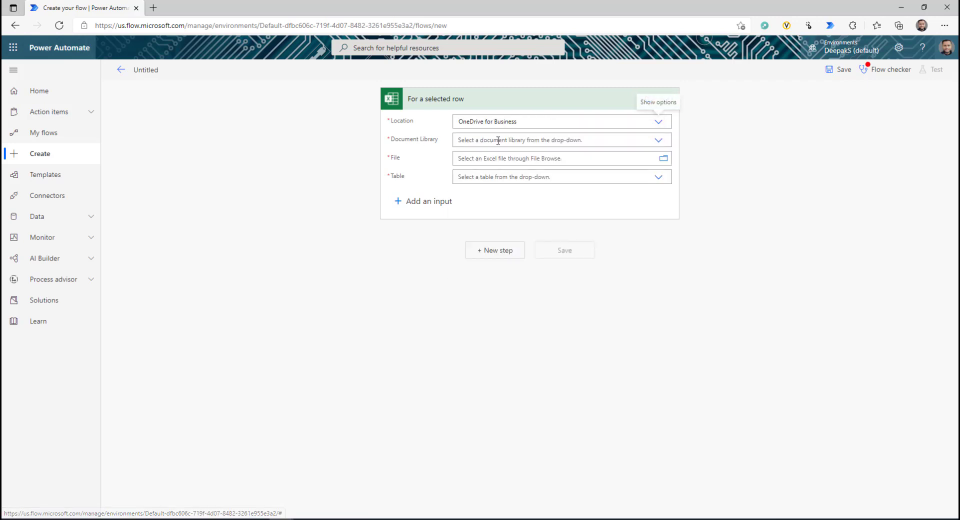
{"action": "left_click", "coordinate": [657, 141]}
{"action": "left_click", "coordinate": [496, 156]}
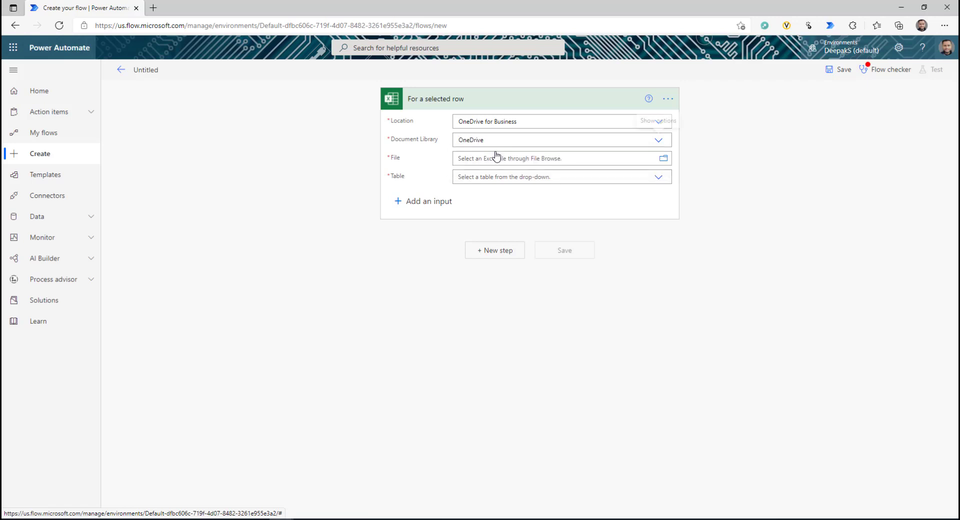
- Point the trigger to the file /FlowExample/Financial Sample Data.xlsx and the table DataTable
{"action": "left_click", "coordinate": [663, 159]}
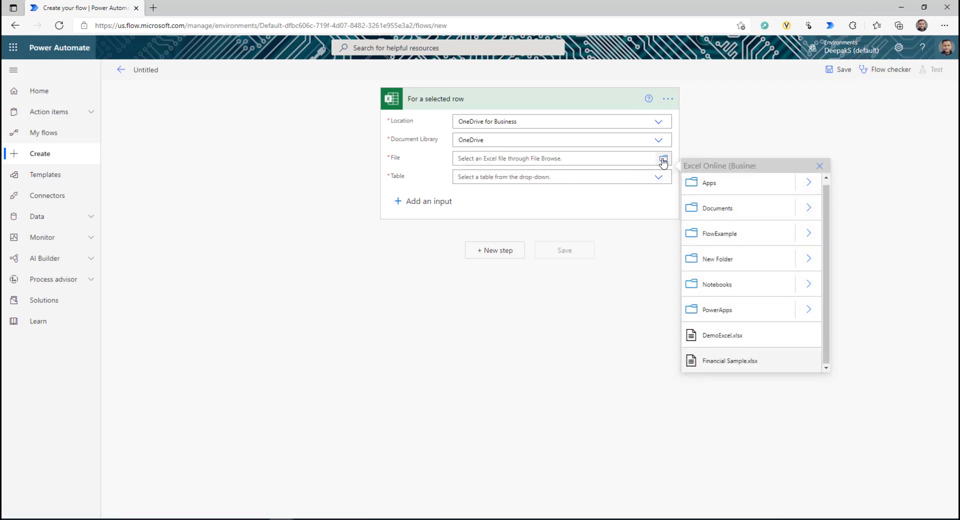
{"action": "left_click", "coordinate": [809, 234]}
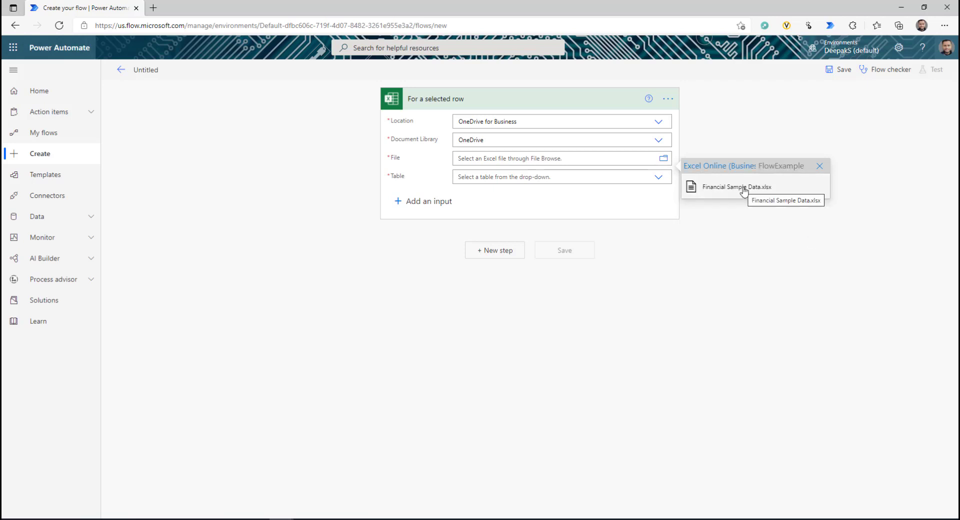
{"action": "left_click", "coordinate": [737, 187]}
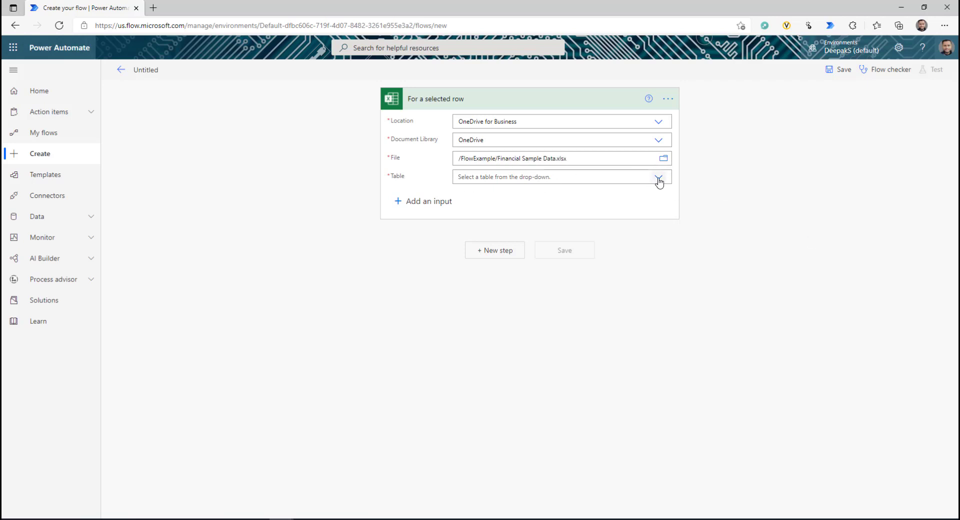
{"action": "left_click", "coordinate": [658, 178]}
{"action": "left_click", "coordinate": [471, 189]}
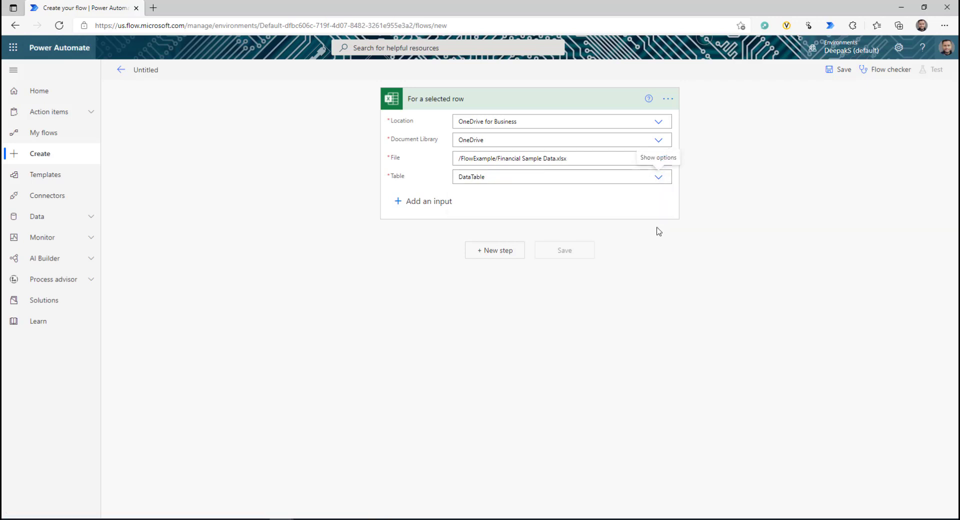
- Add a Compose action after the "For a selected row" trigger
{"action": "left_click", "coordinate": [494, 252]}
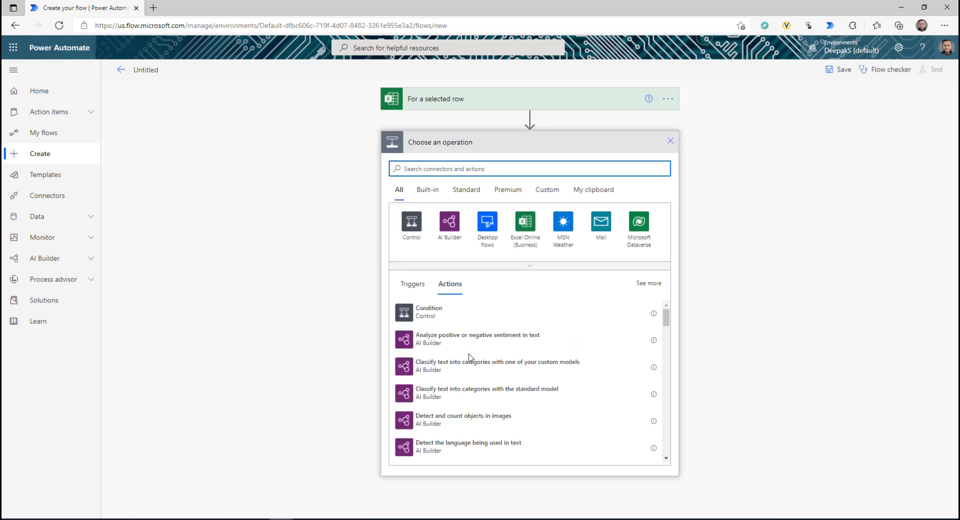
{"action": "type", "text": "compose"}
{"action": "left_click", "coordinate": [472, 312]}
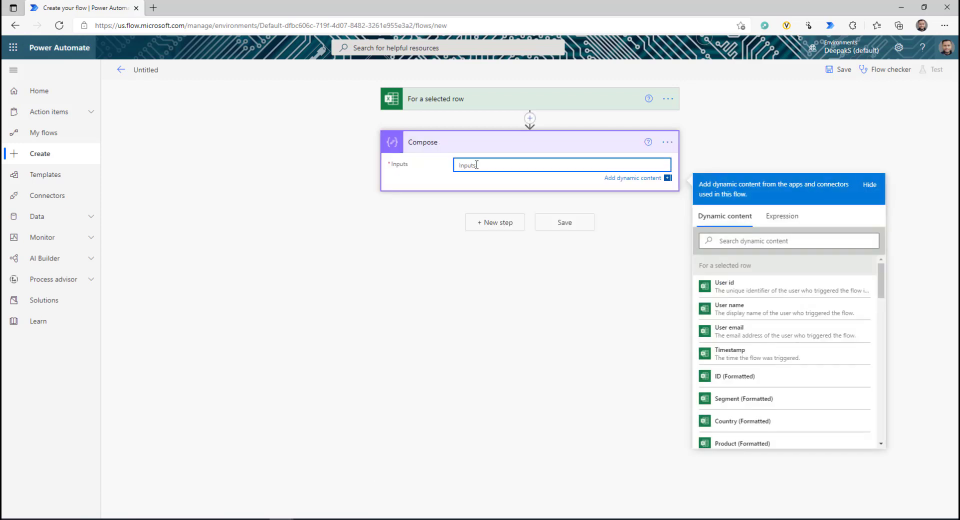
- Review the dynamic content offered by the trigger and insert ID (Formatted) as the Compose action's input
{"action": "scroll", "coordinate": [787, 327], "scroll_direction": "down", "scroll_amount": 2}
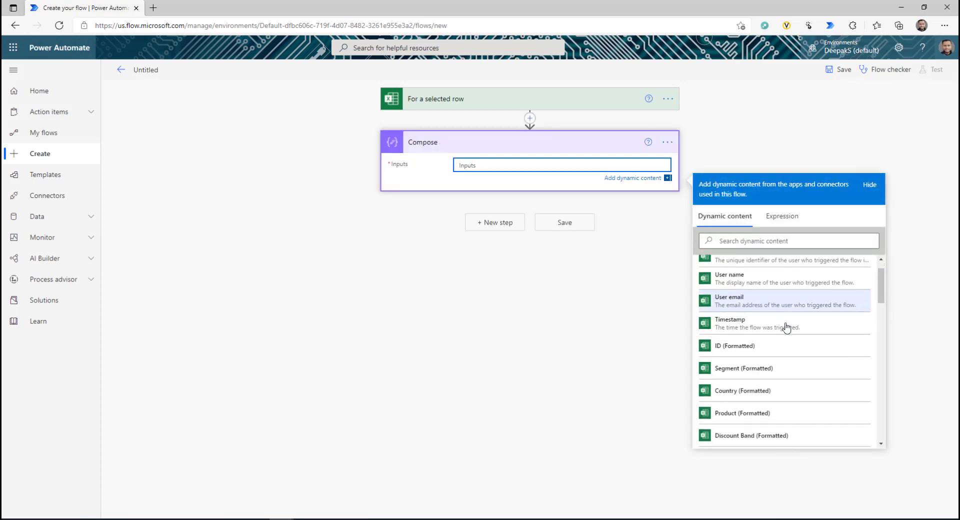
{"action": "scroll", "coordinate": [787, 327], "scroll_direction": "down", "scroll_amount": 1}
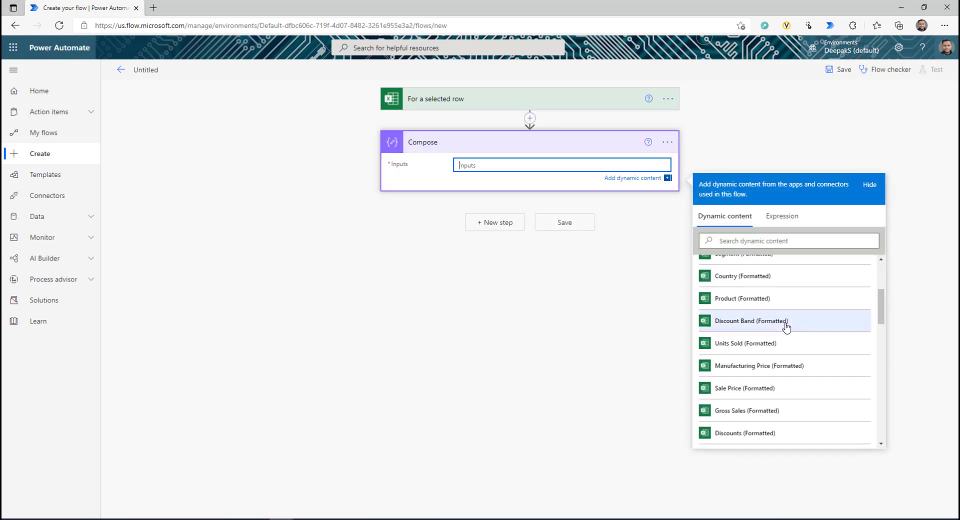
{"action": "scroll", "coordinate": [787, 327], "scroll_direction": "down", "scroll_amount": 3}
{"action": "scroll", "coordinate": [787, 327], "scroll_direction": "down", "scroll_amount": 4}
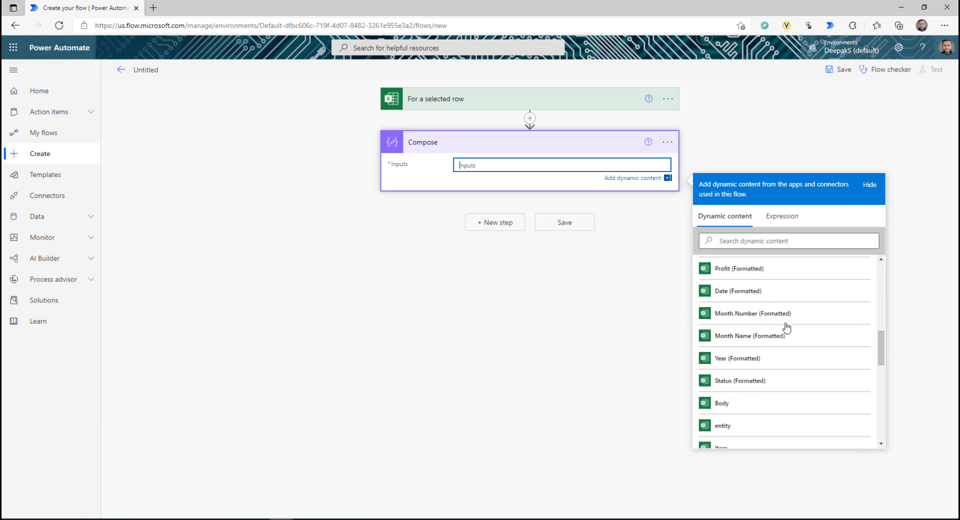
{"action": "scroll", "coordinate": [787, 327], "scroll_direction": "up", "scroll_amount": 6}
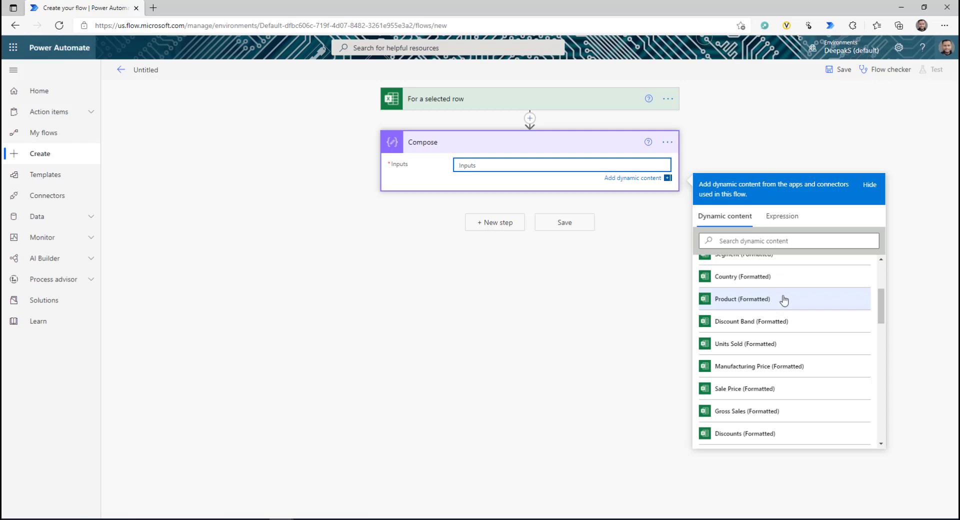
{"action": "scroll", "coordinate": [764, 300], "scroll_direction": "up", "scroll_amount": 1}
{"action": "left_click", "coordinate": [750, 291]}
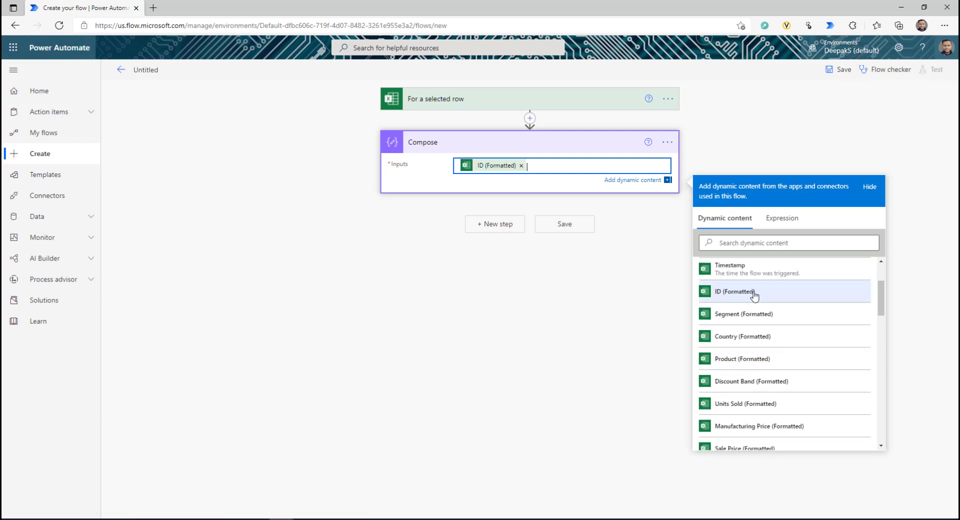
- Add the formatted Segment, Country, Product and Units Sold values to the Compose action's input
{"action": "left_click", "coordinate": [749, 313]}
{"action": "left_click", "coordinate": [750, 335]}
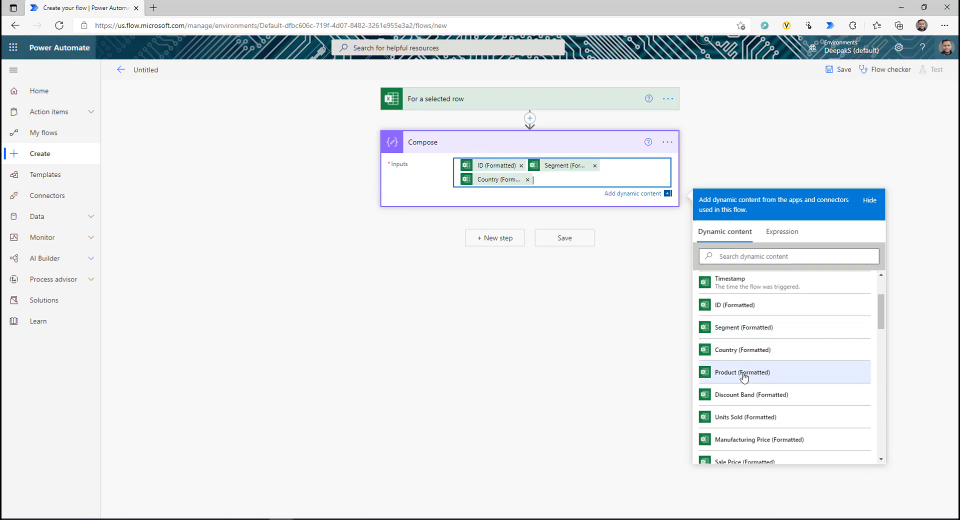
{"action": "left_click", "coordinate": [744, 372]}
{"action": "scroll", "coordinate": [749, 380], "scroll_direction": "down", "scroll_amount": 1}
{"action": "left_click", "coordinate": [745, 359]}
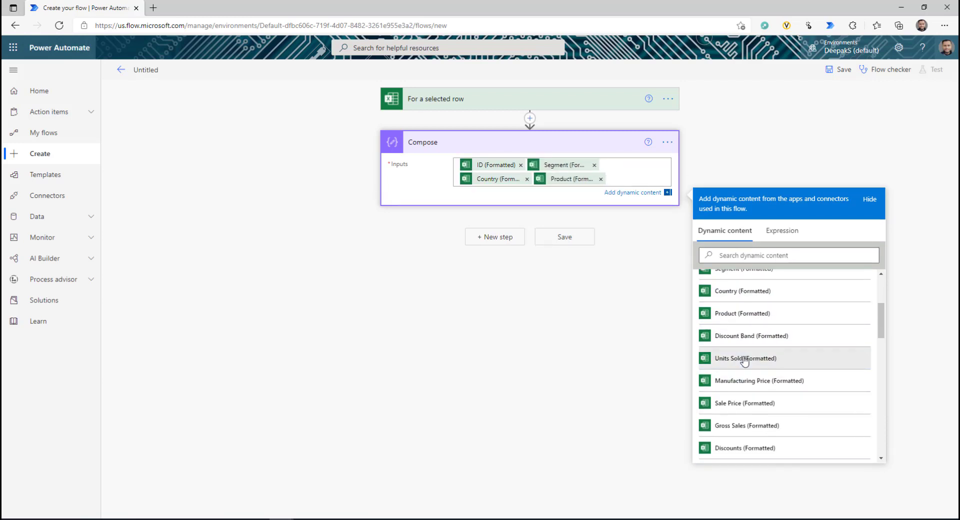
- Add the formatted Manufacturing Price, Sale Price, Profit and Date values to the Compose action's input
{"action": "left_click", "coordinate": [769, 396]}
{"action": "scroll", "coordinate": [749, 372], "scroll_direction": "down", "scroll_amount": 1}
{"action": "left_click", "coordinate": [748, 373]}
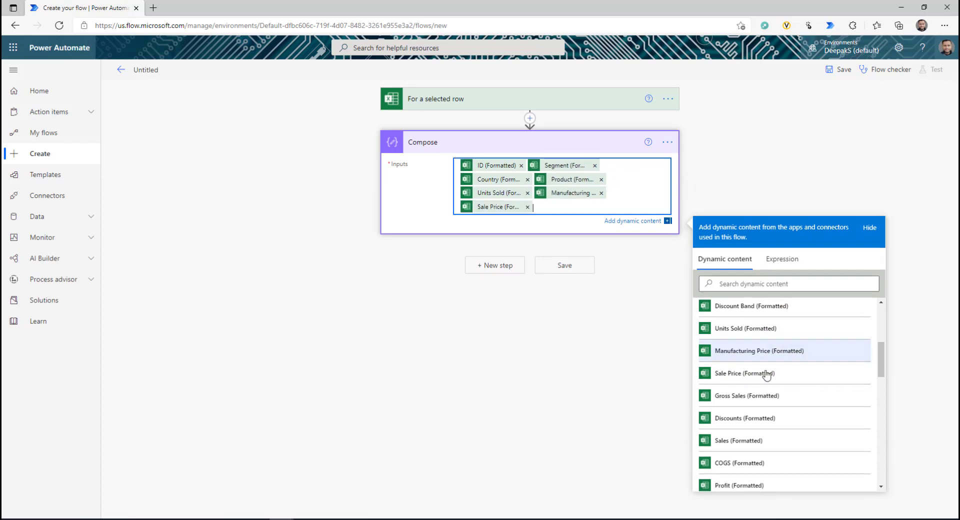
{"action": "scroll", "coordinate": [760, 390], "scroll_direction": "down", "scroll_amount": 2}
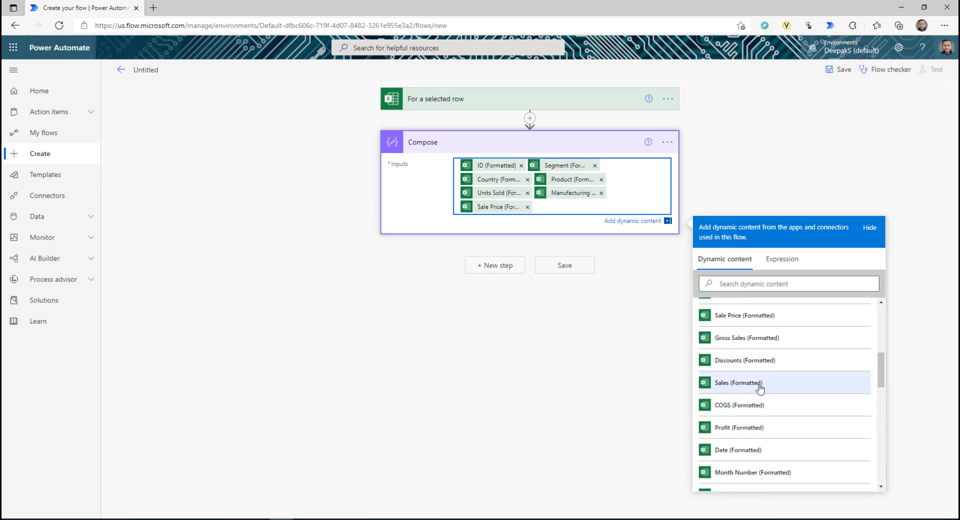
{"action": "left_click", "coordinate": [750, 429]}
{"action": "scroll", "coordinate": [755, 429], "scroll_direction": "down", "scroll_amount": 1}
{"action": "left_click", "coordinate": [731, 420]}
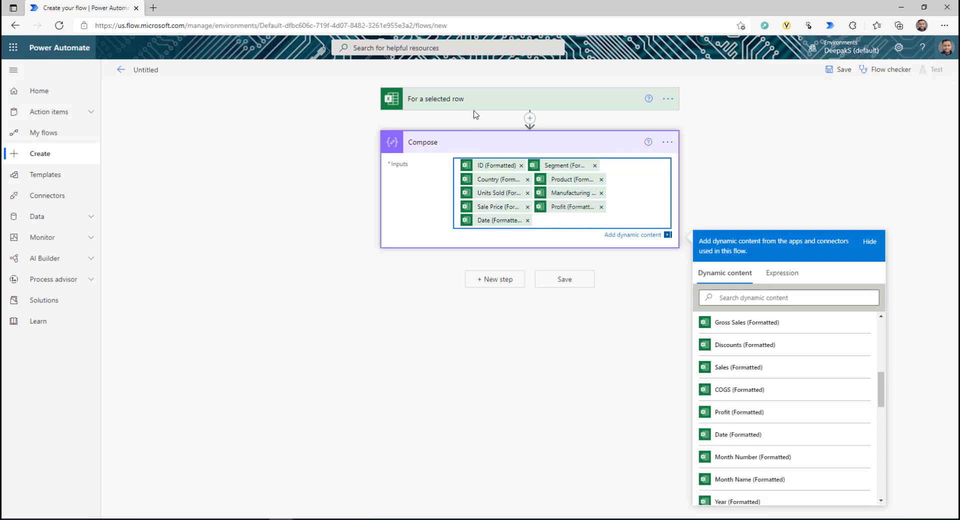
- Find the approval actions and add Start and wait for an approval after the Compose action
{"action": "left_click", "coordinate": [512, 283]}
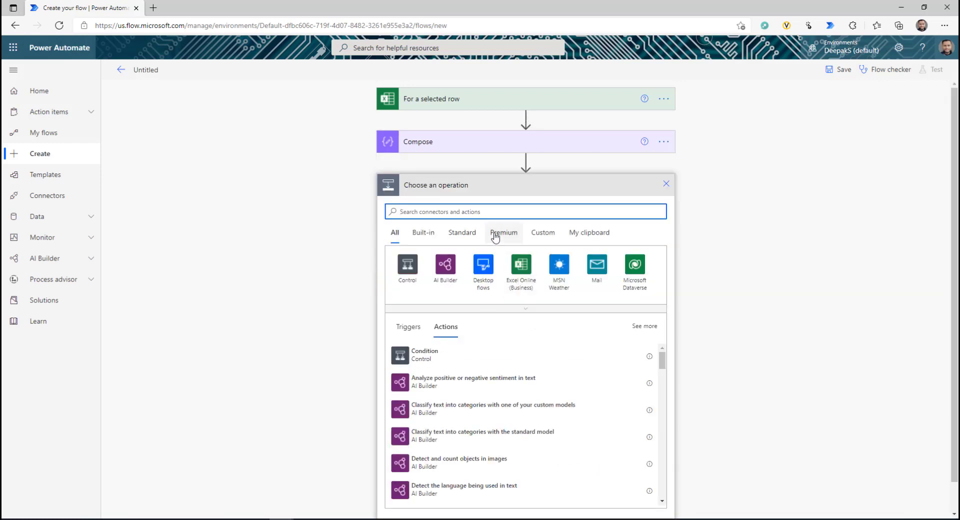
{"action": "type", "text": "appr"}
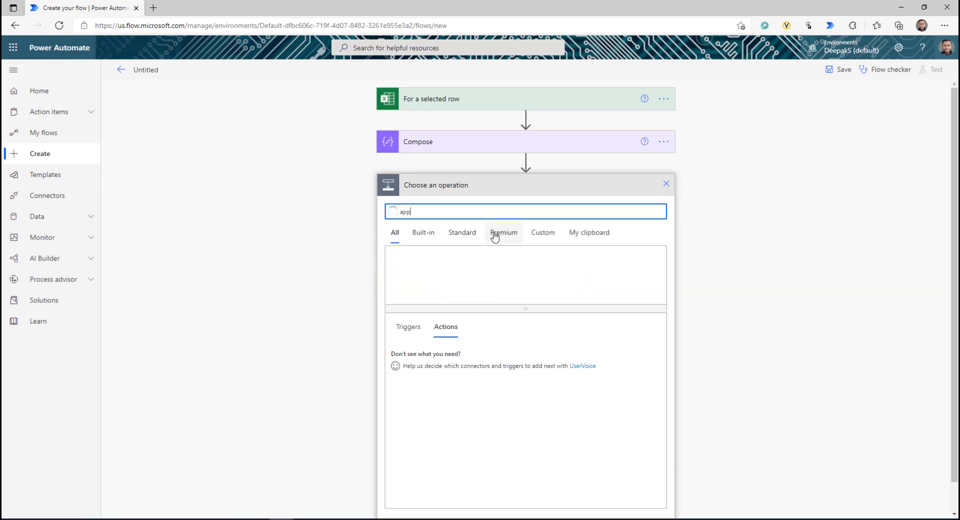
{"action": "left_click", "coordinate": [487, 265]}
{"action": "left_click", "coordinate": [462, 288]}
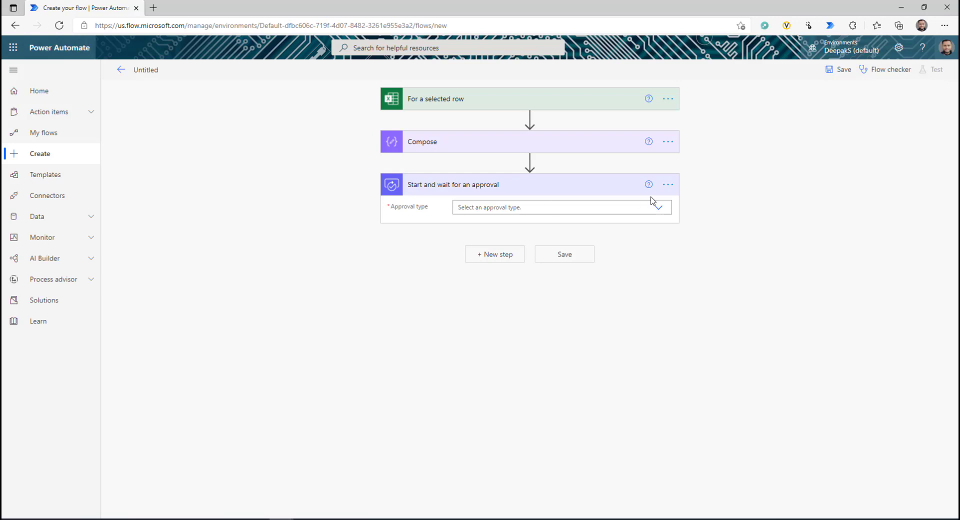
- Set approval type Approve/Reject - Everyone must approve and title "Please Review :" plus Segment, Country, Product, Units Sold, Manufacturing Price, Sale Price, Profit and Date
{"action": "type", "text": "Please Review :"}
{"action": "scroll", "coordinate": [785, 375], "scroll_direction": "down", "scroll_amount": 2}
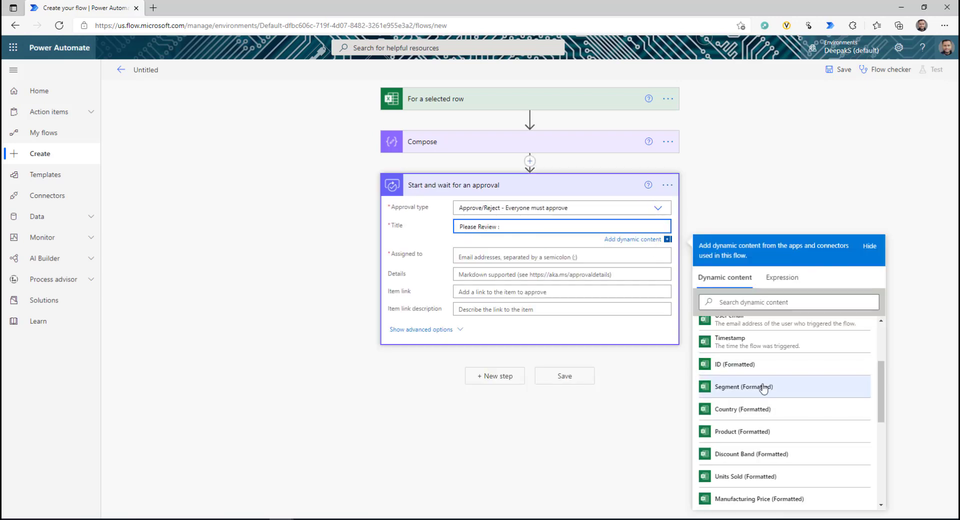
{"action": "left_click", "coordinate": [763, 389]}
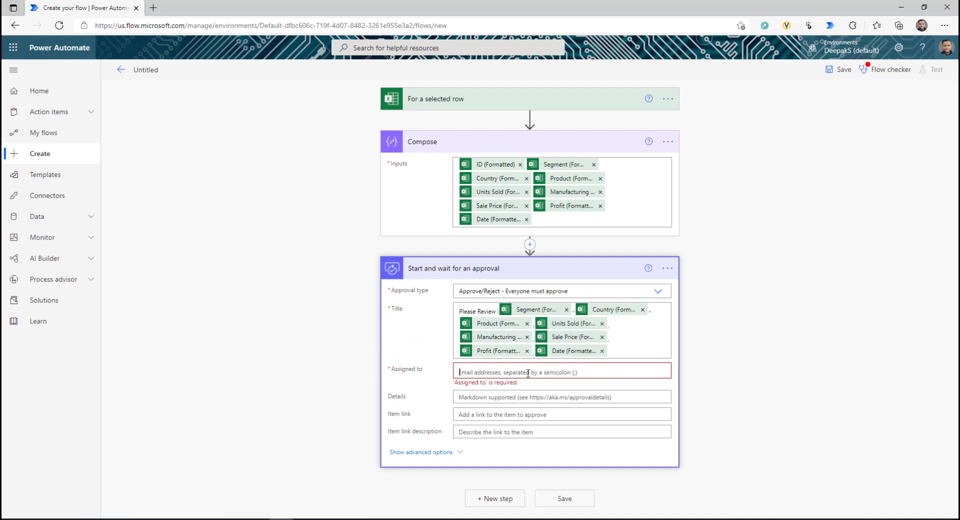
- Add an Email user input named Approver Email to the "For a selected row" trigger
{"action": "left_click", "coordinate": [528, 372]}
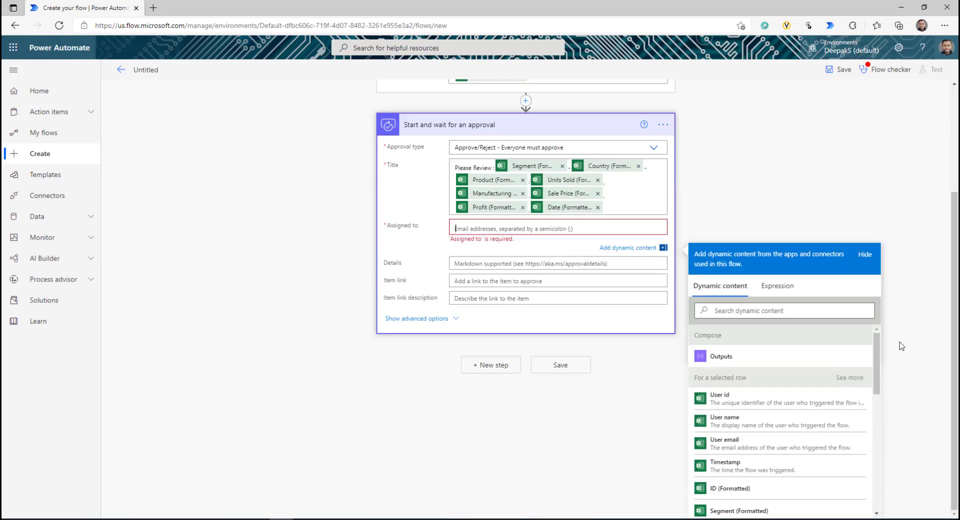
{"action": "left_click", "coordinate": [482, 99]}
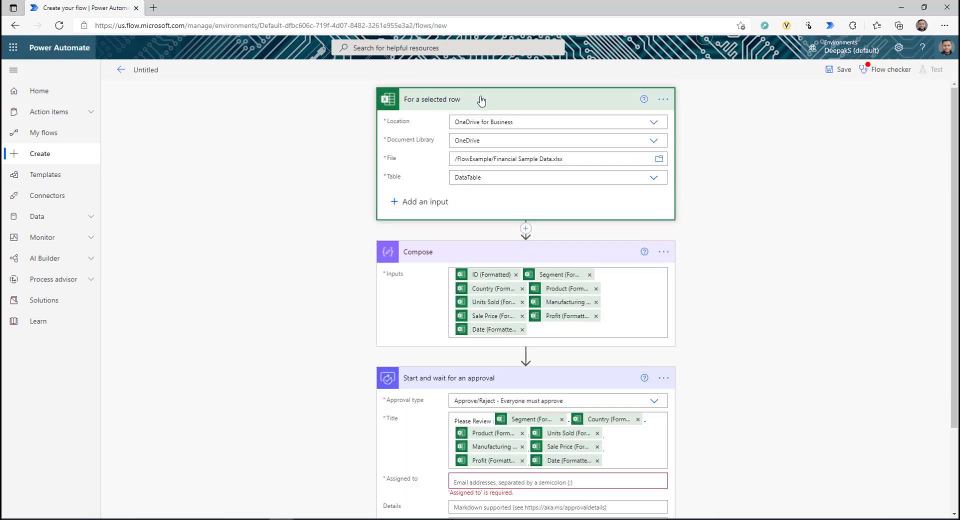
{"action": "left_click", "coordinate": [429, 202]}
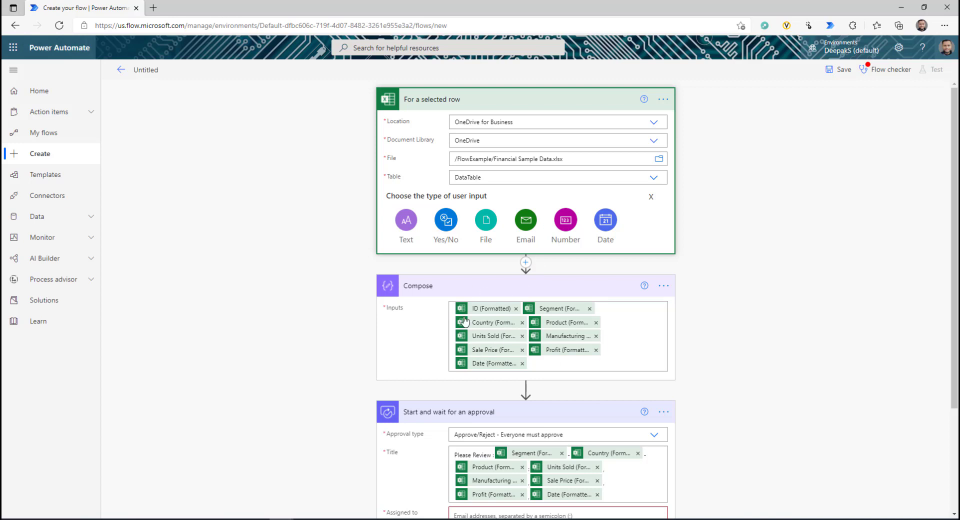
{"action": "left_click", "coordinate": [528, 223]}
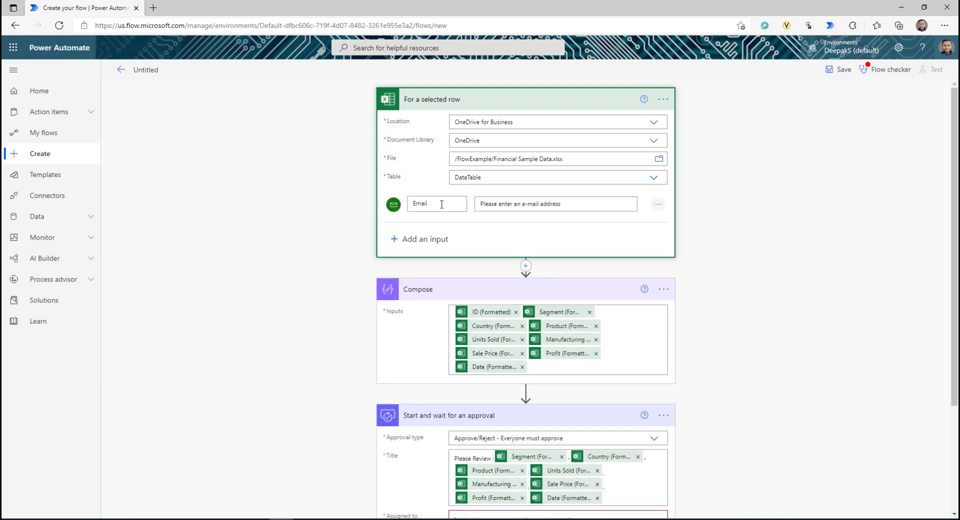
{"action": "key", "text": "BackSpace"}
{"action": "type", "text": "Approver Email"}
- Add a Text user input named Message to the "For a selected row" trigger
{"action": "left_click", "coordinate": [426, 240]}
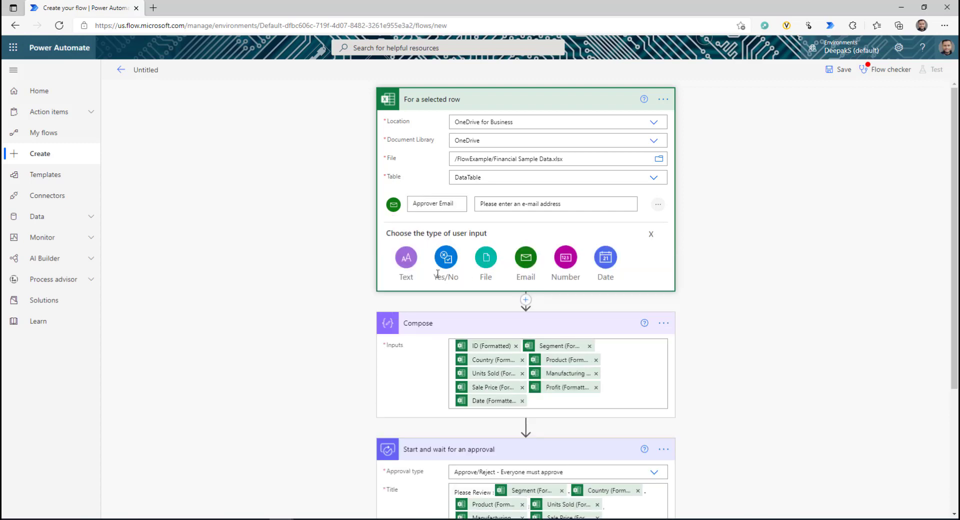
{"action": "left_click", "coordinate": [407, 260]}
{"action": "type", "text": "Message"}
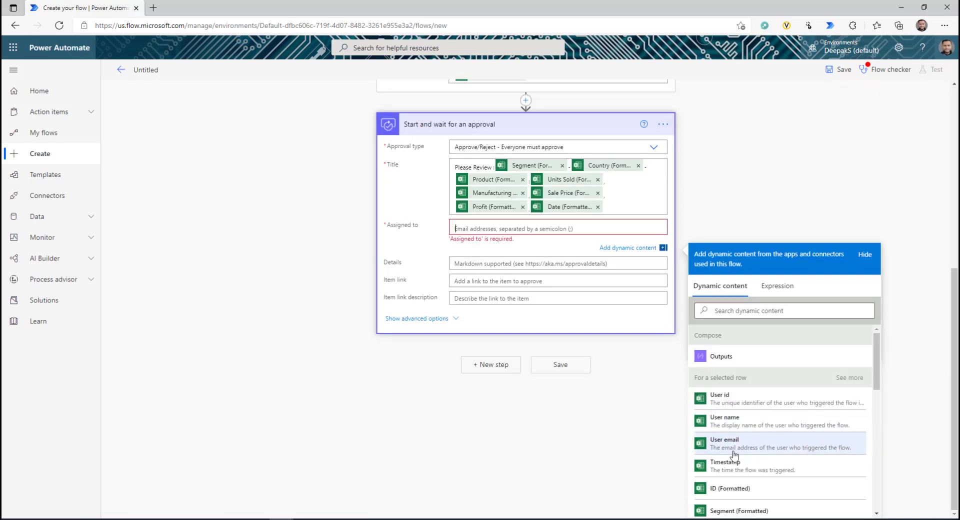
- Assign the approval to the Approver Email input and use the Message input as its details
{"action": "scroll", "coordinate": [787, 452], "scroll_direction": "down", "scroll_amount": 5}
{"action": "scroll", "coordinate": [786, 453], "scroll_direction": "down", "scroll_amount": 4}
{"action": "left_click", "coordinate": [731, 485]}
{"action": "left_click", "coordinate": [512, 265]}
{"action": "scroll", "coordinate": [808, 448], "scroll_direction": "down", "scroll_amount": 10}
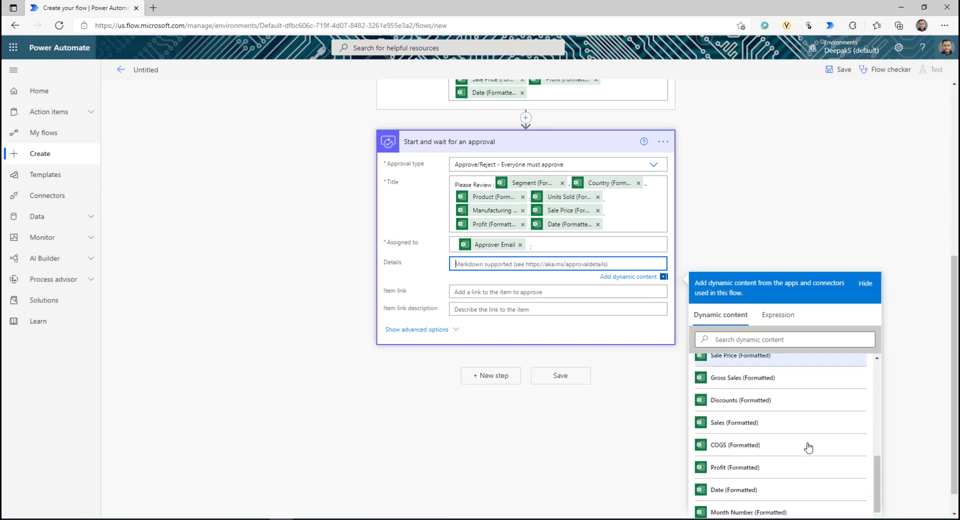
{"action": "scroll", "coordinate": [808, 448], "scroll_direction": "down", "scroll_amount": 3}
{"action": "left_click", "coordinate": [730, 507]}
{"action": "left_click", "coordinate": [592, 405]}
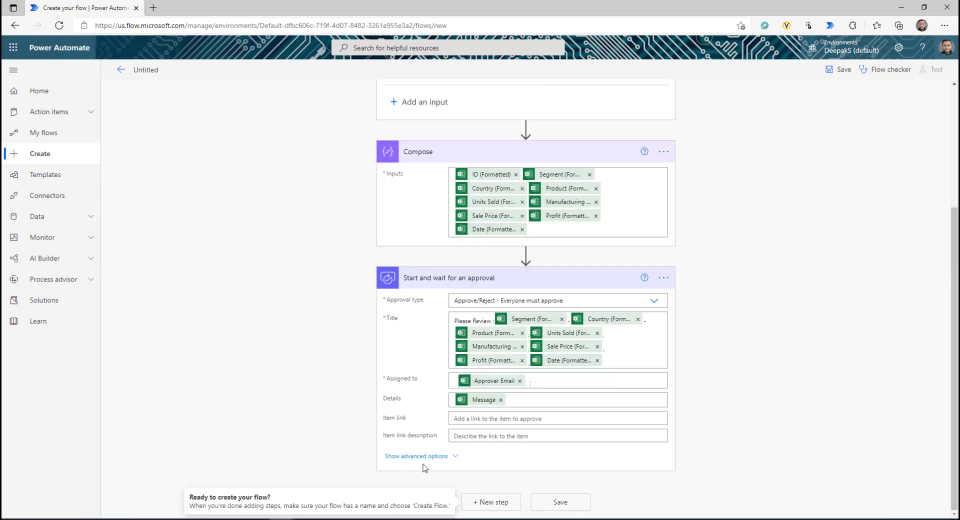
- Add an Excel Online (Business) Update a row action after the approval action
{"action": "left_click", "coordinate": [490, 502]}
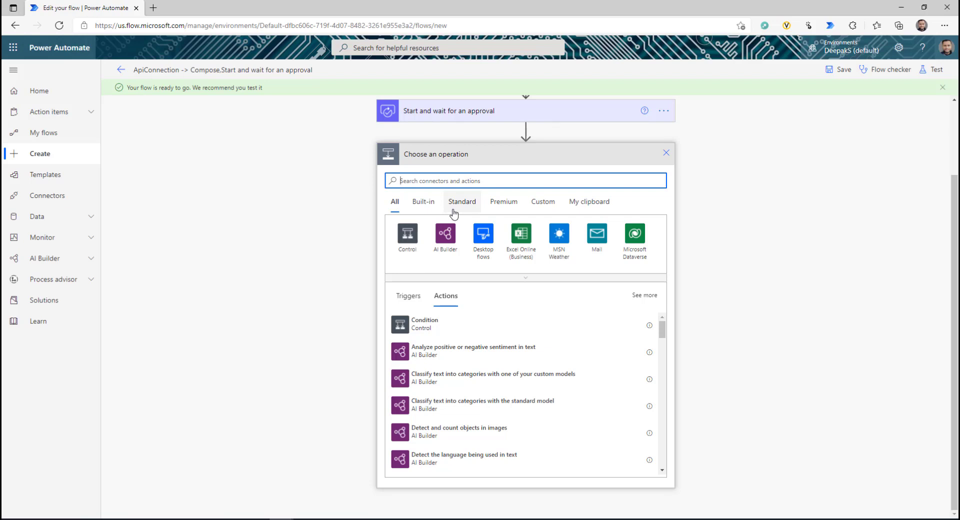
{"action": "type", "text": "excel"}
{"action": "left_click", "coordinate": [408, 233]}
{"action": "type", "text": "update"}
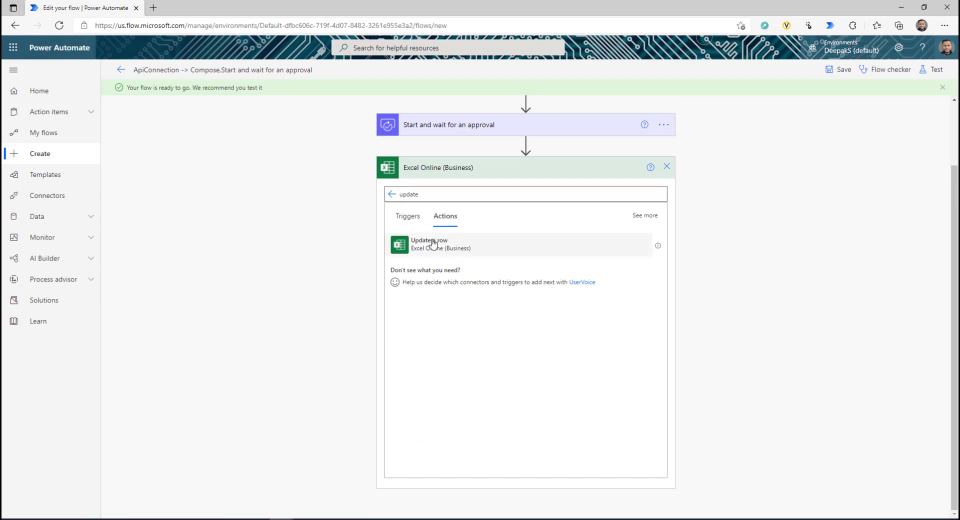
{"action": "left_click", "coordinate": [434, 241]}
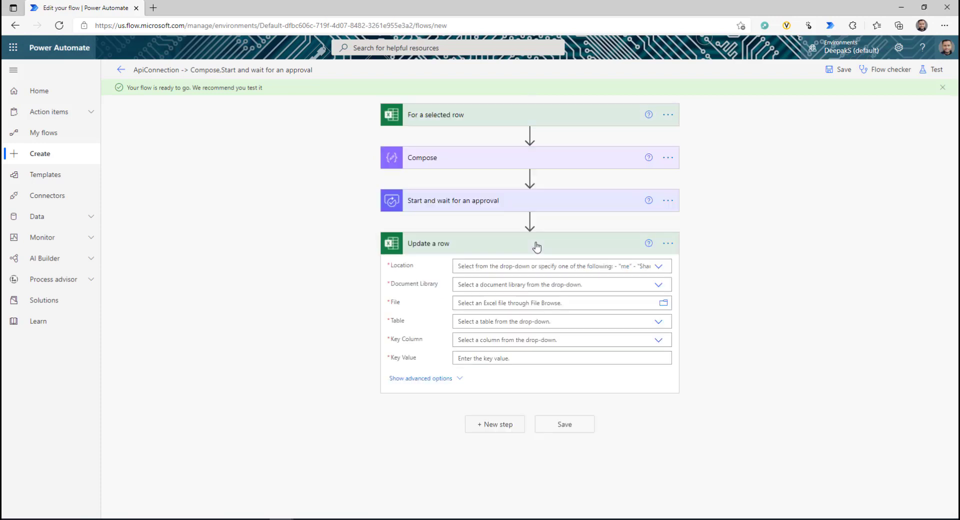
- Point Update a row to OneDrive for Business, library OneDrive, file /FlowExample/Financial Sample Data.xlsx and table DataTable
{"action": "left_click", "coordinate": [656, 268]}
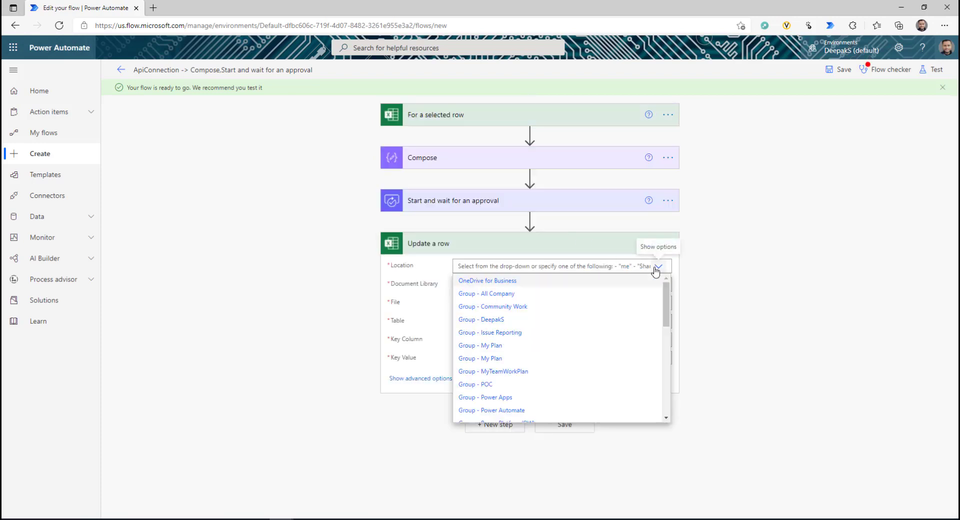
{"action": "left_click", "coordinate": [458, 282]}
{"action": "left_click", "coordinate": [664, 304]}
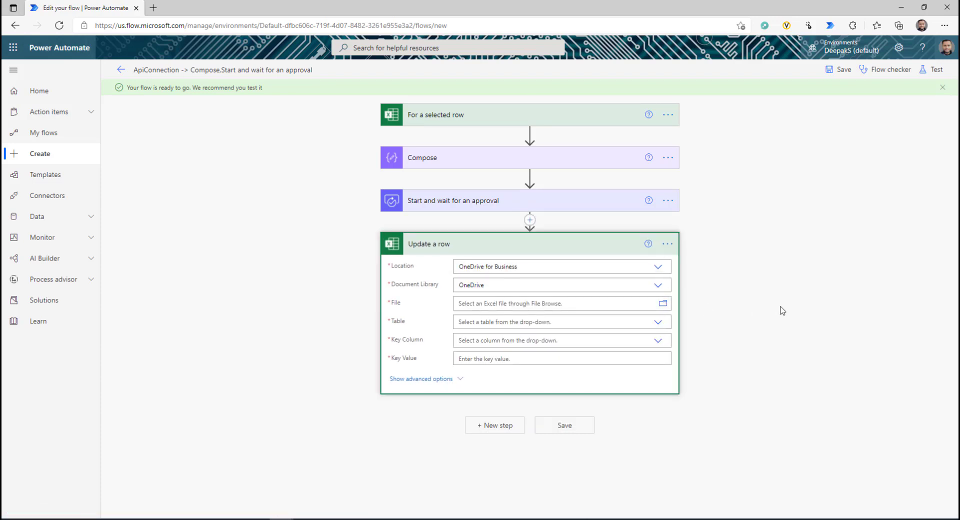
{"action": "left_click", "coordinate": [748, 179]}
{"action": "left_click", "coordinate": [710, 302]}
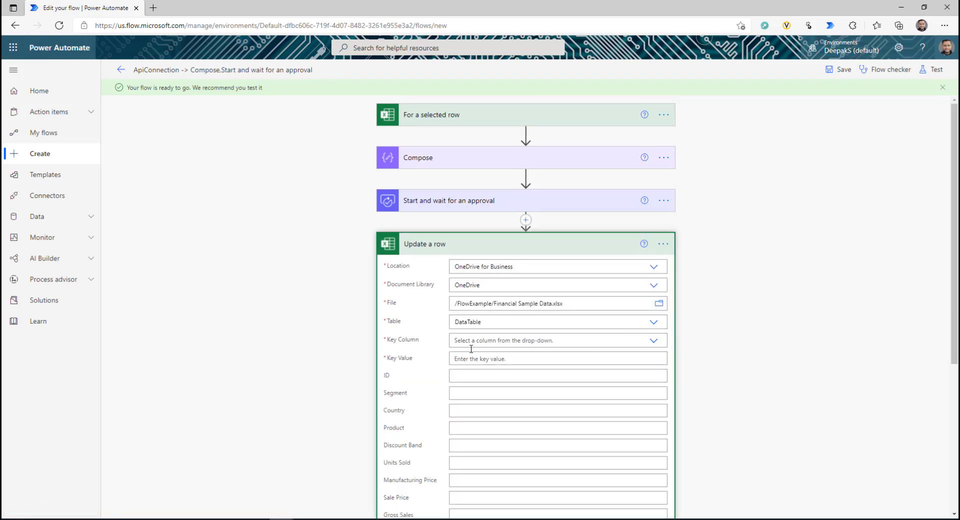
- Set the Update a row key column to ID and its key value to ID (Formatted)
{"action": "left_click", "coordinate": [535, 341]}
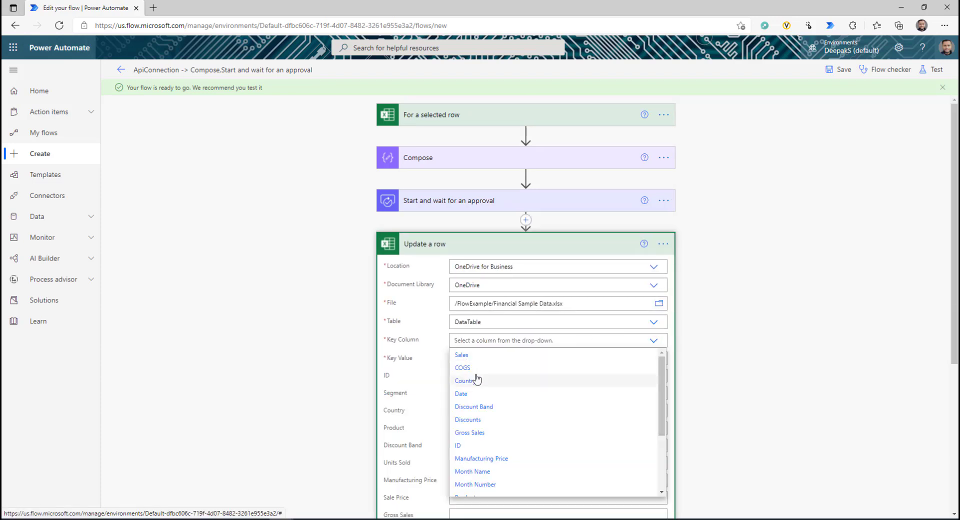
{"action": "left_click", "coordinate": [474, 446]}
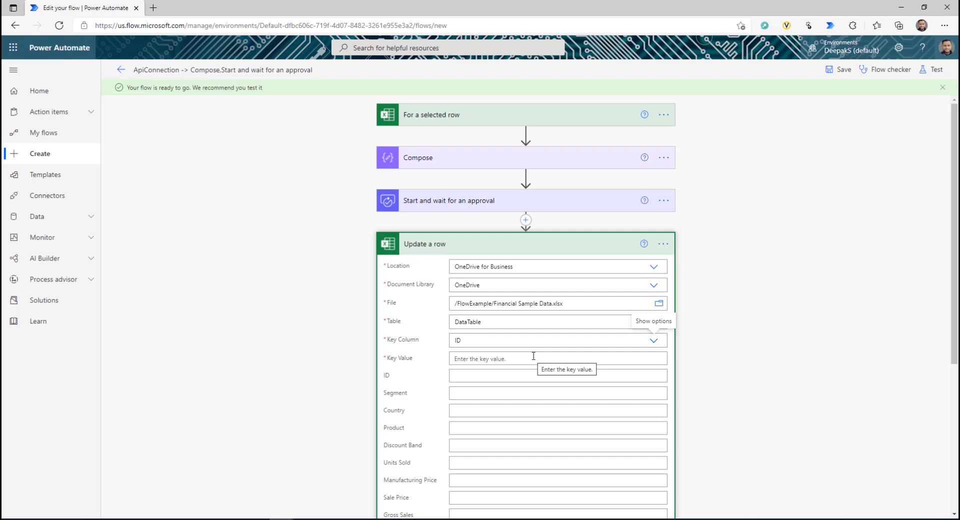
{"action": "scroll", "coordinate": [624, 355], "scroll_direction": "down", "scroll_amount": 1}
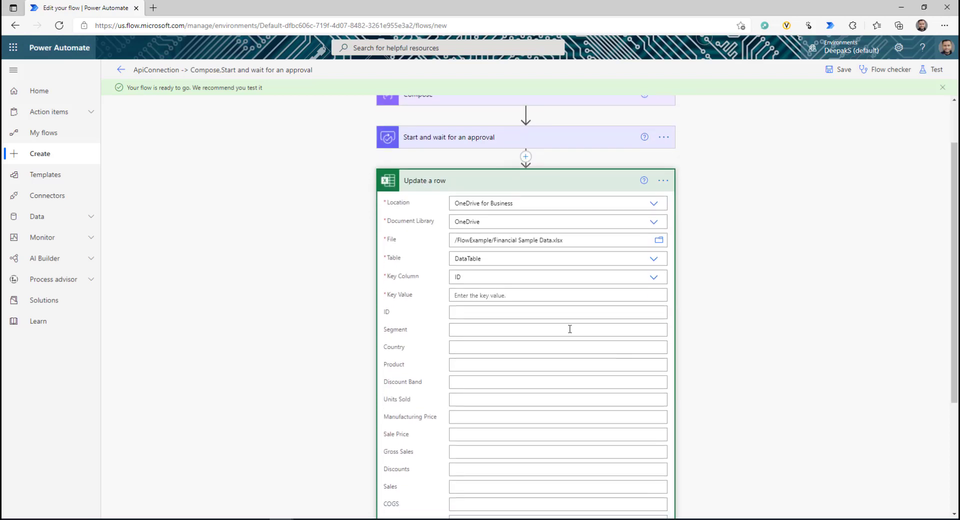
{"action": "left_click", "coordinate": [543, 300]}
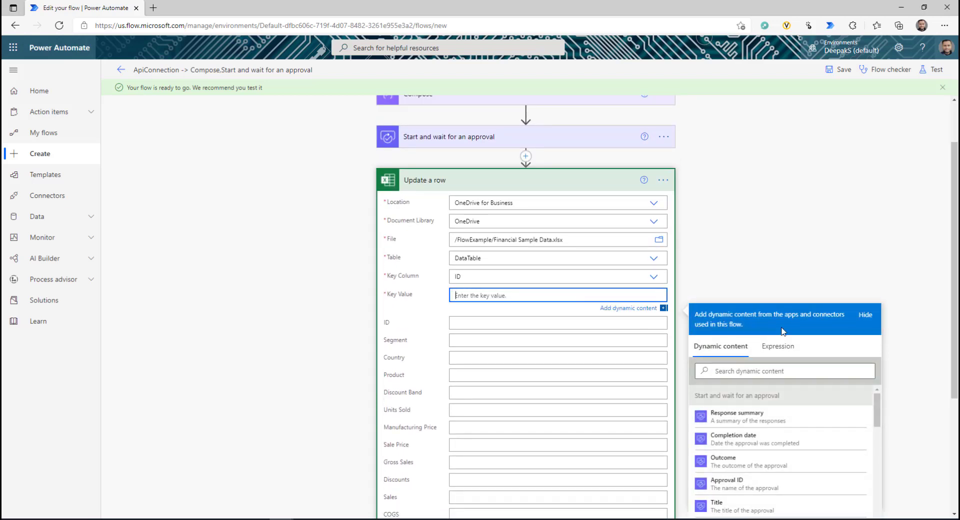
{"action": "scroll", "coordinate": [933, 348], "scroll_direction": "down", "scroll_amount": 3}
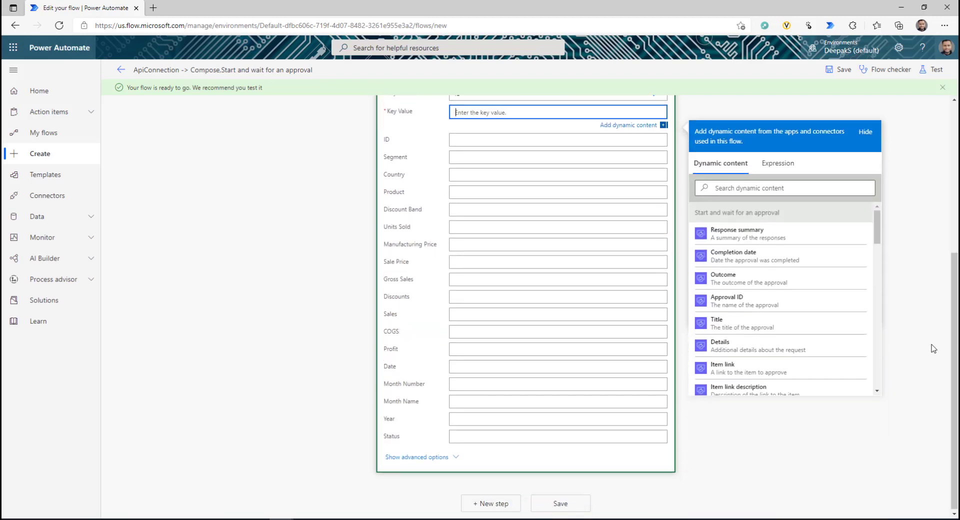
{"action": "scroll", "coordinate": [729, 302], "scroll_direction": "down", "scroll_amount": 10}
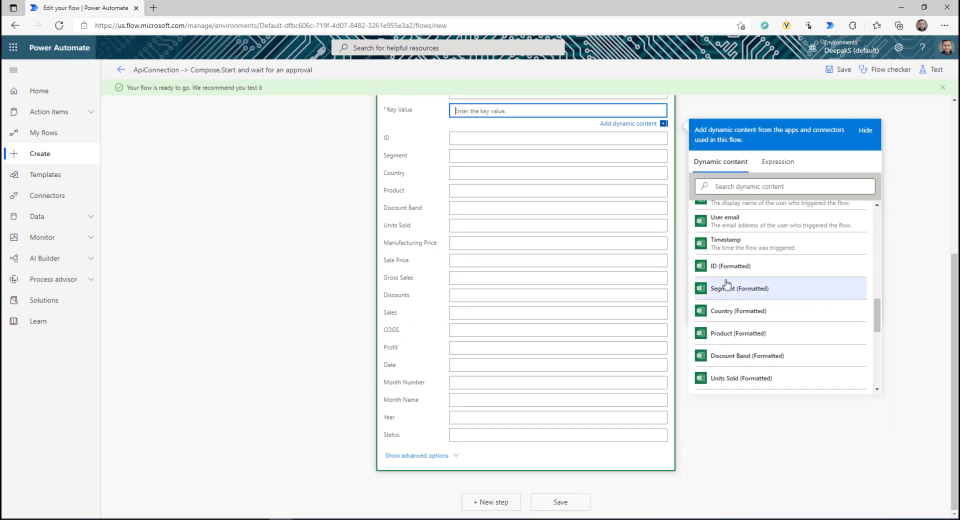
{"action": "left_click", "coordinate": [732, 266]}
- Fill the Status column of the Update a row action with dynamic content
{"action": "left_click", "coordinate": [901, 365]}
{"action": "left_click", "coordinate": [489, 435]}
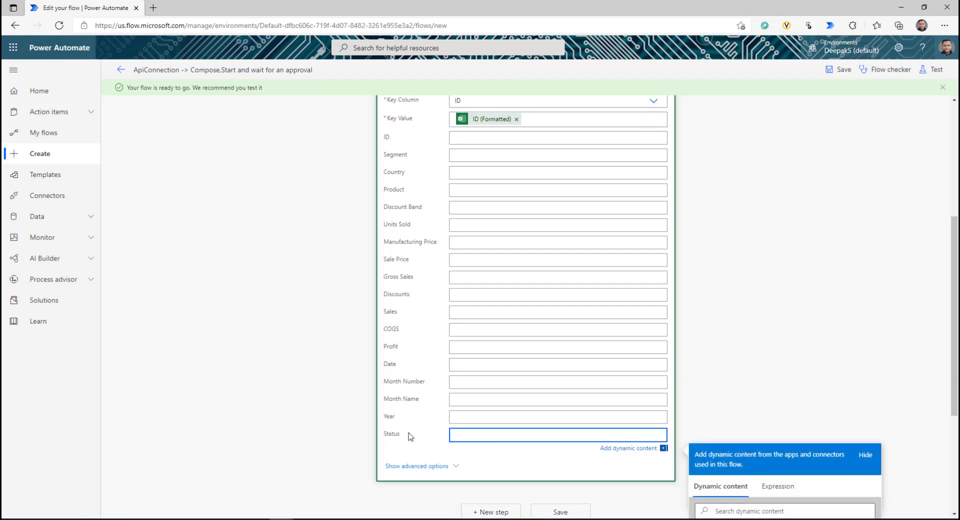
{"action": "scroll", "coordinate": [846, 382], "scroll_direction": "down", "scroll_amount": 4}
{"action": "left_click", "coordinate": [717, 415]}
- Save the flow and rename it as ApprovalFlow
{"action": "scroll", "coordinate": [454, 373], "scroll_direction": "up", "scroll_amount": 6}
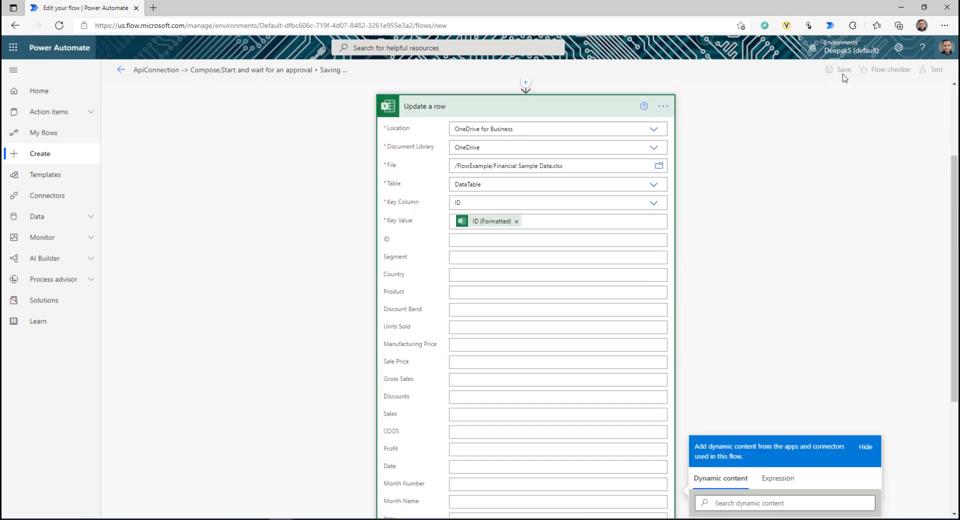
{"action": "left_click", "coordinate": [273, 70]}
{"action": "type", "text": "ApprovalFlow"}
- Open the OneDrive FlowExample folder in a new browser tab
{"action": "key", "text": "ctrl+t"}
{"action": "left_click", "coordinate": [176, 25]}
{"action": "type", "text": "https://deepakdemo-my.sharepoint.com/personal/deepak_deepakdemo_onmicrosoft_com/_layouts/15/onedrive.aspx?id=%2Fpersonal%2Fdeepak%5Fdeepakdemo%5Fonmicrosoft%5Fcom%2FDocuments%2FFlowExample"}
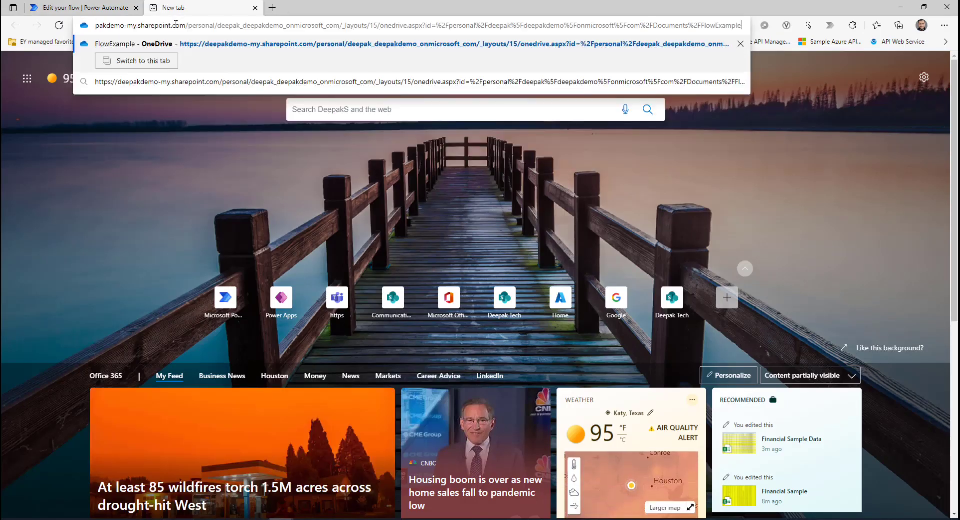
{"action": "key", "text": "Return"}
- Open Financial Sample Data.xlsx in desktop Excel and show the Flow add-in with the flows for this file
{"action": "left_click", "coordinate": [228, 172]}
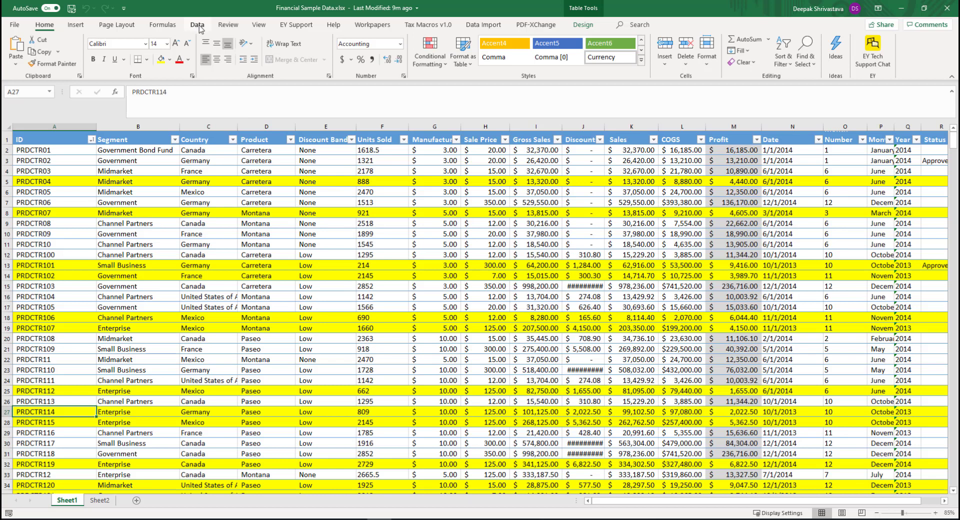
{"action": "left_click", "coordinate": [199, 26]}
{"action": "left_click", "coordinate": [813, 47]}
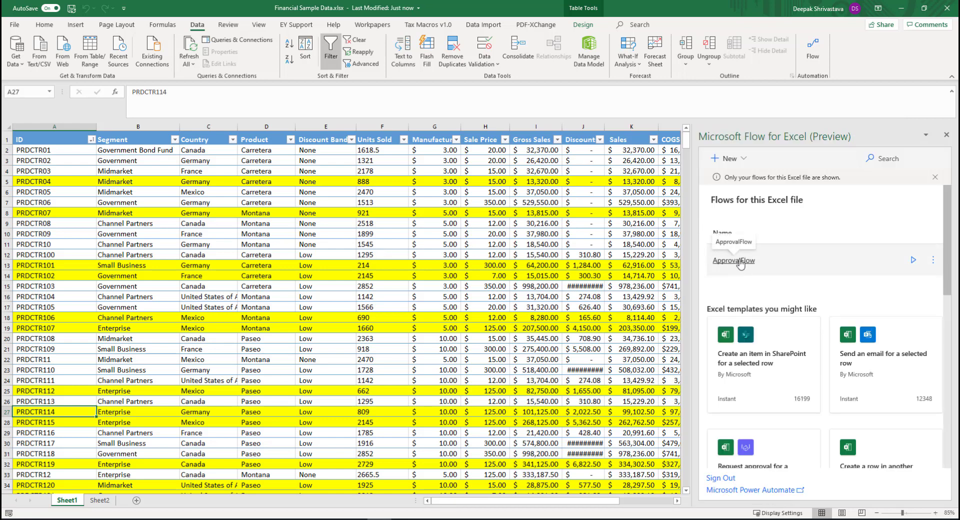
- Select the PRDCTR101 row in the table and start a run of ApprovalFlow from the Flow add-in
{"action": "left_click", "coordinate": [59, 267]}
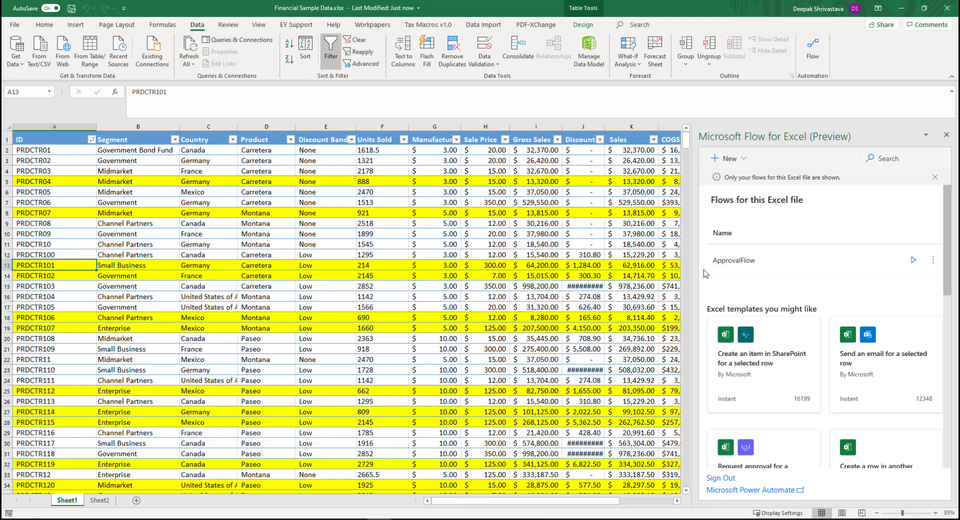
{"action": "left_click", "coordinate": [735, 269]}
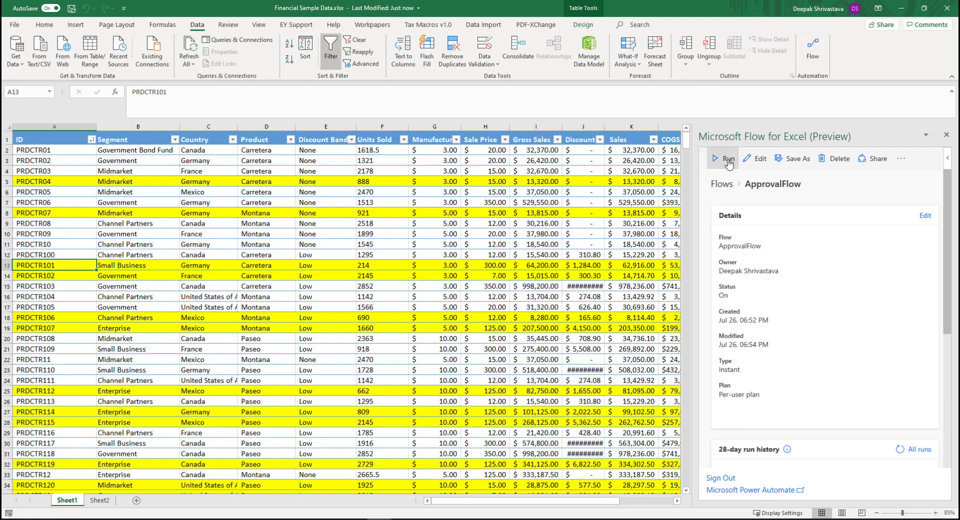
{"action": "left_click", "coordinate": [144, 138]}
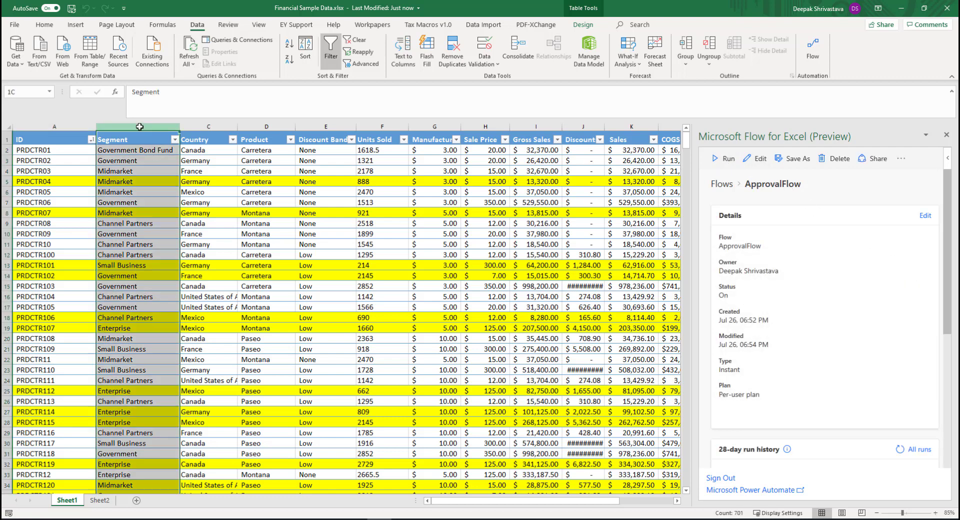
{"action": "left_click", "coordinate": [43, 266]}
{"action": "left_click", "coordinate": [726, 159]}
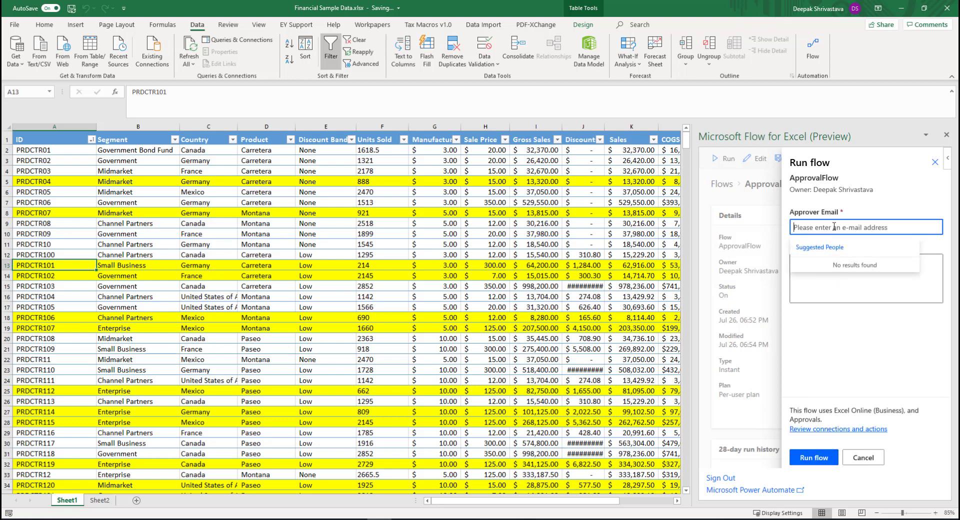
- Fill in the approver's e-mail and the message "Please Review", run the flow and close the run confirmation
{"action": "type", "text": "deepak"}
{"action": "left_click", "coordinate": [850, 275]}
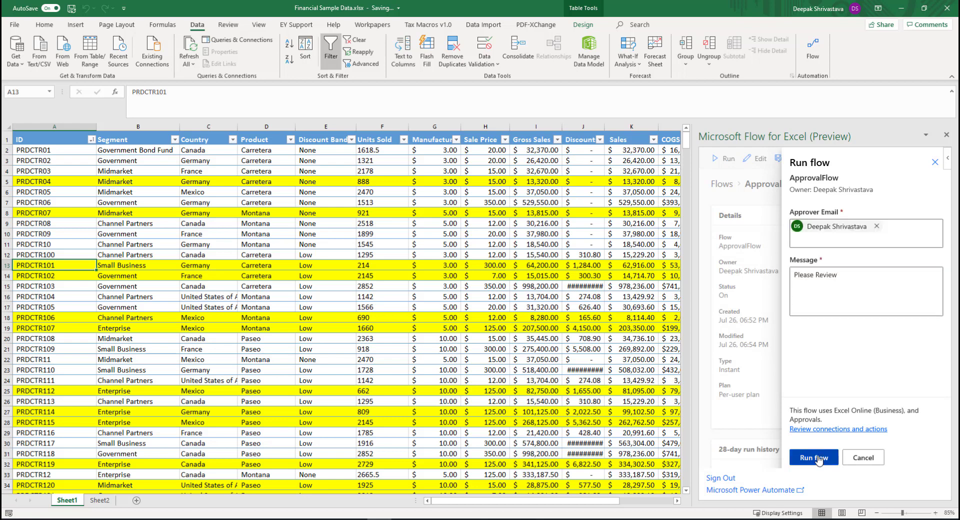
{"action": "left_click", "coordinate": [814, 457]}
{"action": "left_click", "coordinate": [815, 456]}
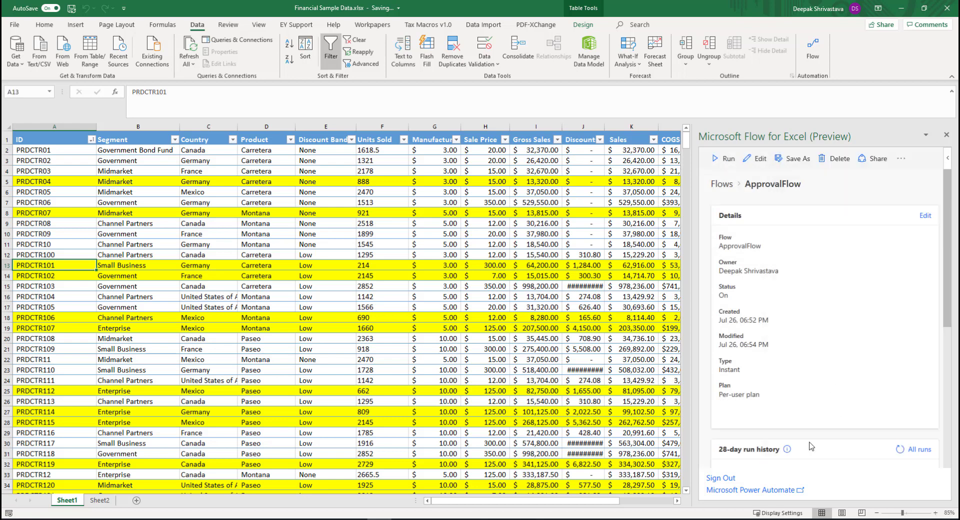
- Examine the ApprovalFlow run in Power Automate, including the trigger's output body and the Compose action's inputs and outputs
{"action": "left_click", "coordinate": [901, 8]}
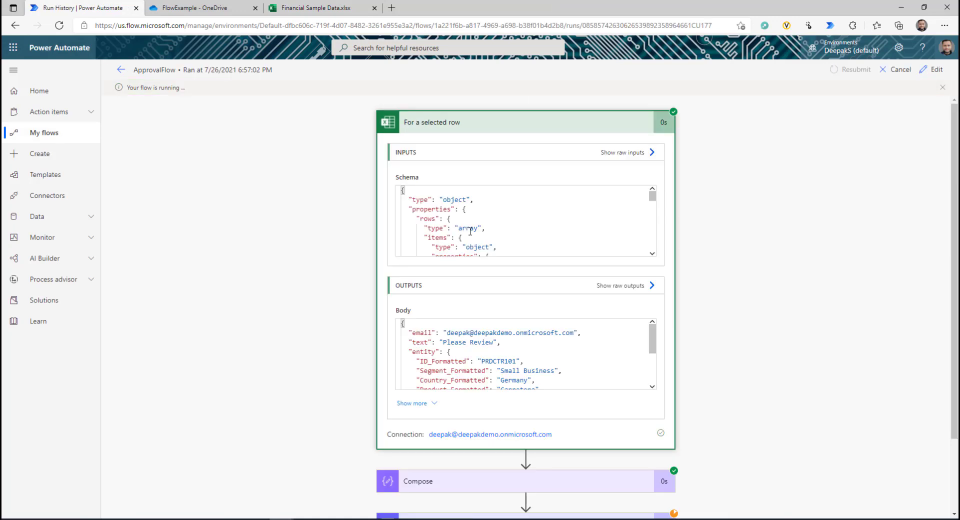
{"action": "scroll", "coordinate": [470, 231], "scroll_direction": "down", "scroll_amount": 5}
{"action": "scroll", "coordinate": [470, 231], "scroll_direction": "up", "scroll_amount": 5}
{"action": "scroll", "coordinate": [775, 295], "scroll_direction": "down", "scroll_amount": 2}
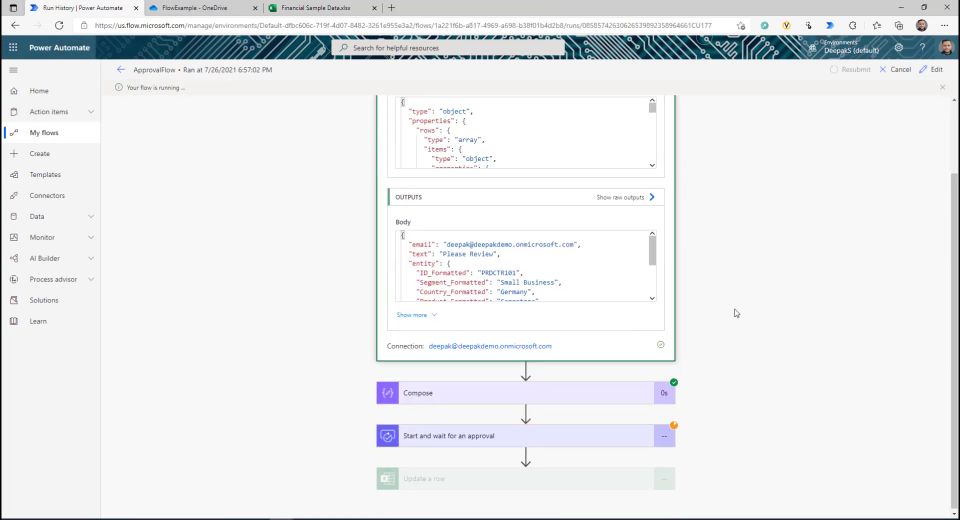
{"action": "scroll", "coordinate": [507, 273], "scroll_direction": "down", "scroll_amount": 3}
{"action": "scroll", "coordinate": [510, 279], "scroll_direction": "up", "scroll_amount": 3}
{"action": "scroll", "coordinate": [504, 274], "scroll_direction": "down", "scroll_amount": 3}
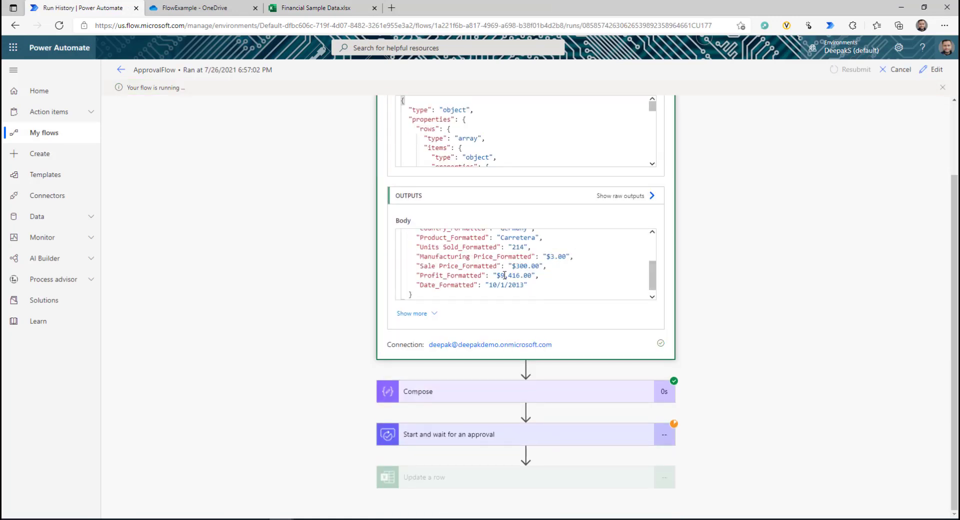
{"action": "left_click", "coordinate": [483, 387]}
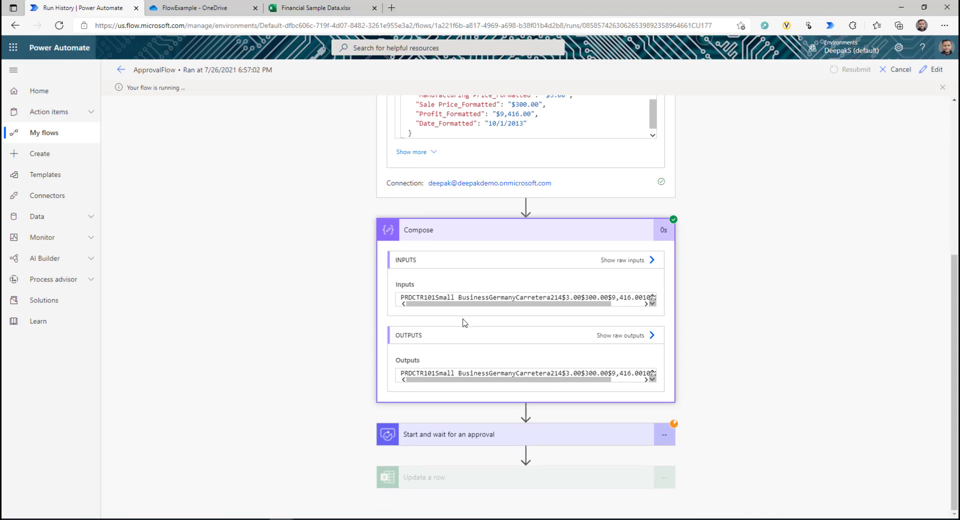
{"action": "left_click_drag", "start_coordinate": [460, 307], "coordinate": [514, 285]}
{"action": "left_click", "coordinate": [491, 233]}
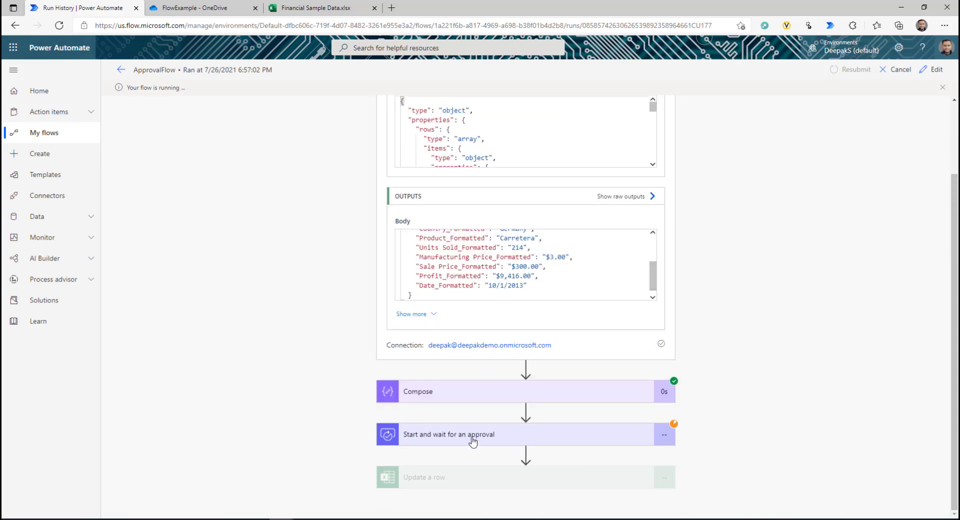
- Open Microsoft Teams in a new browser tab and review the title and message of the newest approval request
{"action": "left_click", "coordinate": [393, 6]}
{"action": "type", "text": "te"}
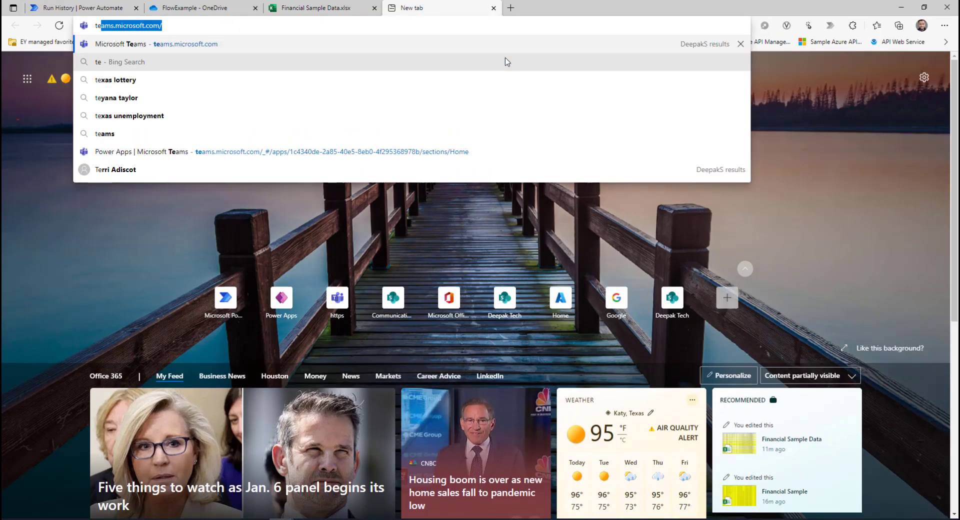
{"action": "key", "text": "Return"}
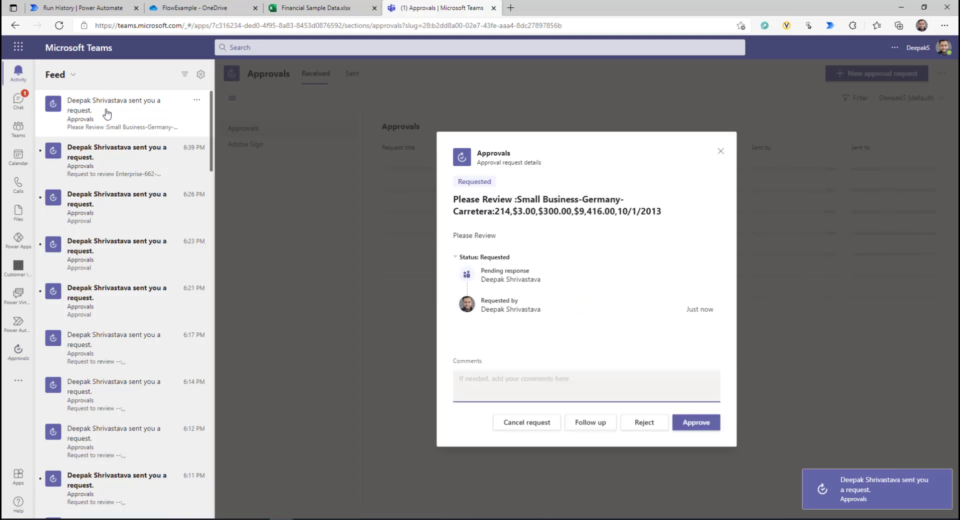
{"action": "left_click_drag", "start_coordinate": [522, 200], "coordinate": [660, 212]}
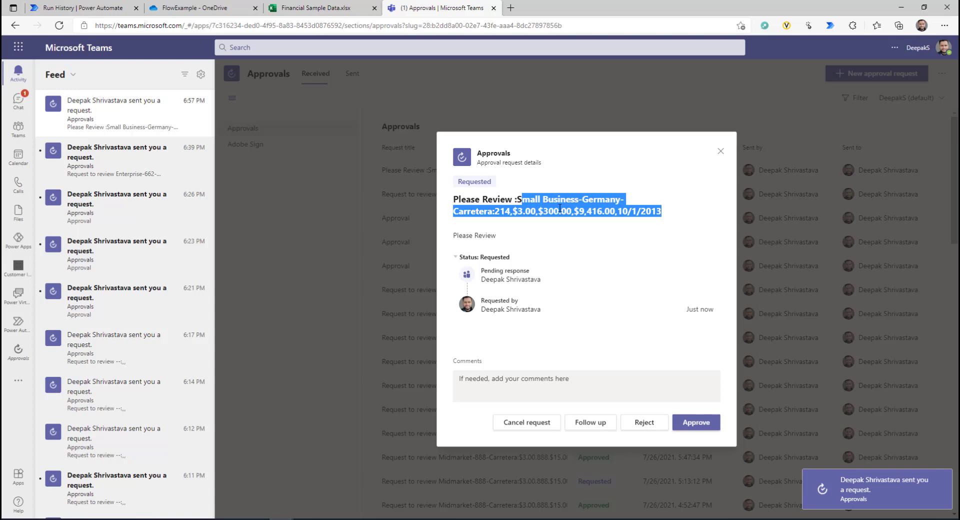
{"action": "left_click_drag", "start_coordinate": [510, 242], "coordinate": [447, 239]}
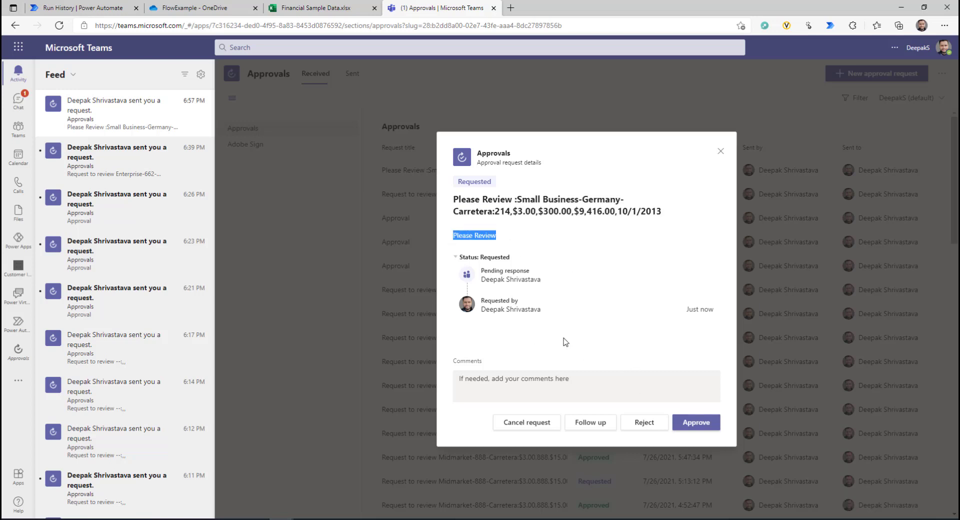
- Show the received approvals under the action items in Power Automate
{"action": "left_click", "coordinate": [78, 8]}
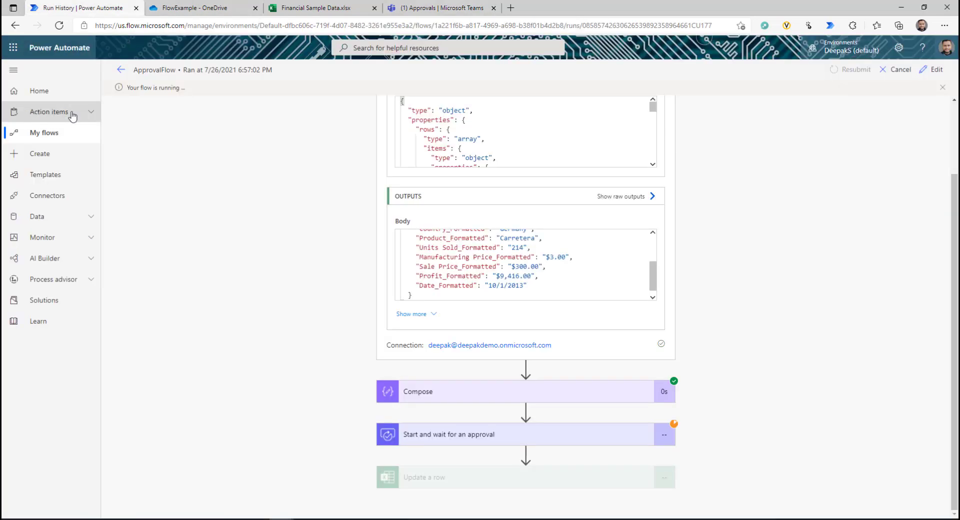
{"action": "left_click", "coordinate": [91, 116]}
{"action": "left_click", "coordinate": [34, 133]}
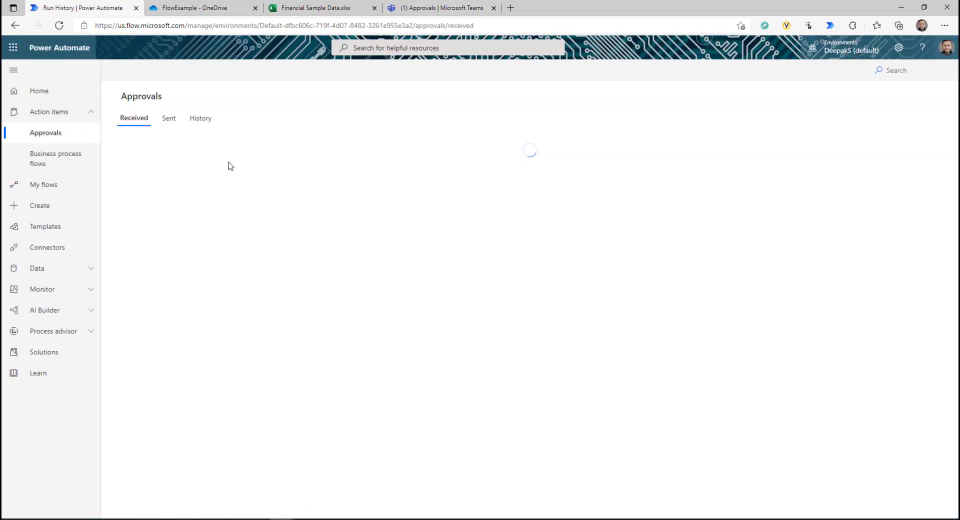
{"action": "left_click", "coordinate": [243, 188]}
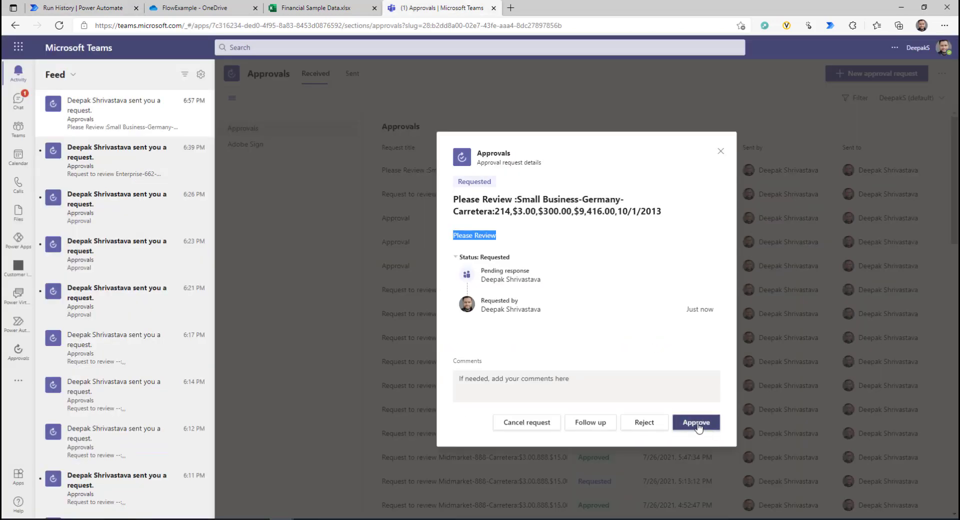
- Approve the Small Business-Germany-Carretera request in Teams and check the PRDCTR101 row's Status in desktop Excel with the Flow pane closed
{"action": "left_click", "coordinate": [698, 427]}
{"action": "left_click", "coordinate": [316, 7]}
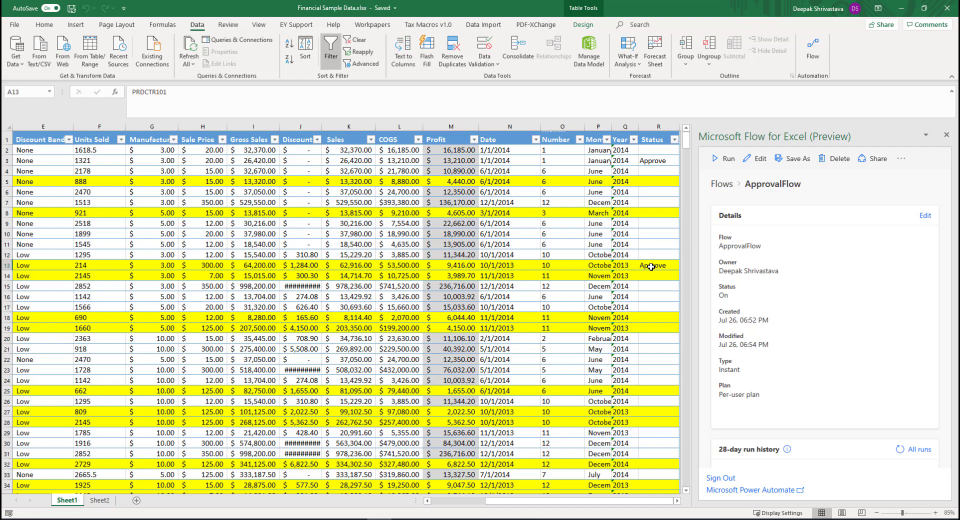
{"action": "scroll", "coordinate": [650, 267], "scroll_direction": "left", "scroll_amount": 3}
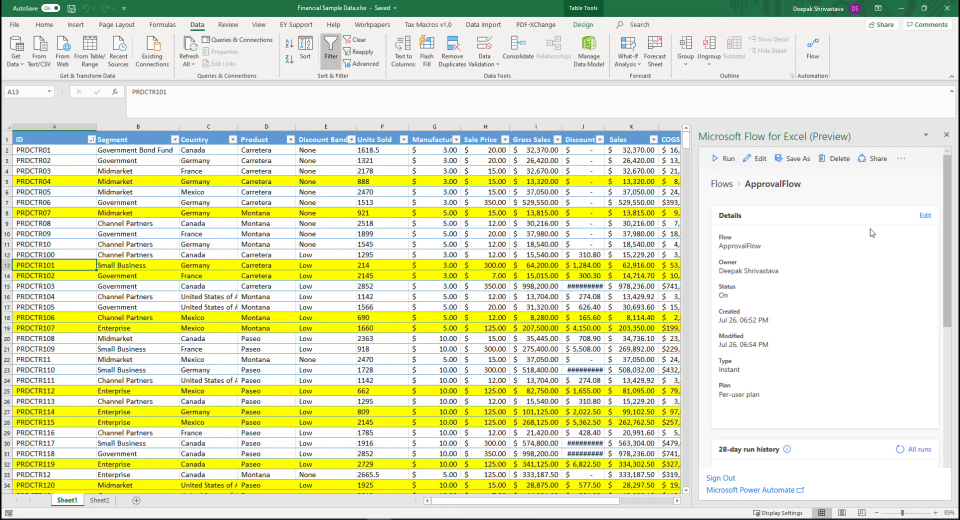
{"action": "left_click", "coordinate": [946, 136]}
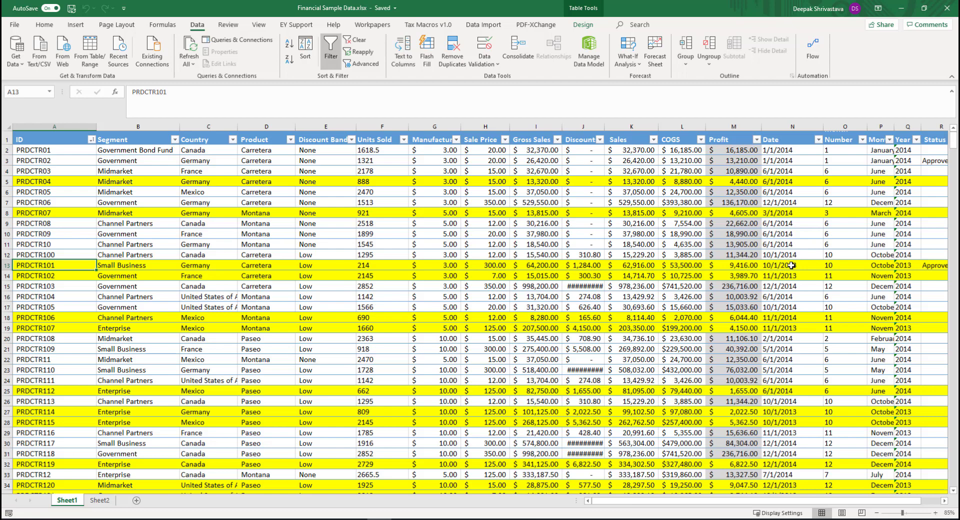
- Switch to the workbook in Excel for the web, reload it and view the installed Office add-ins
{"action": "key", "text": "alt+Tab"}
{"action": "key", "text": "F5"}
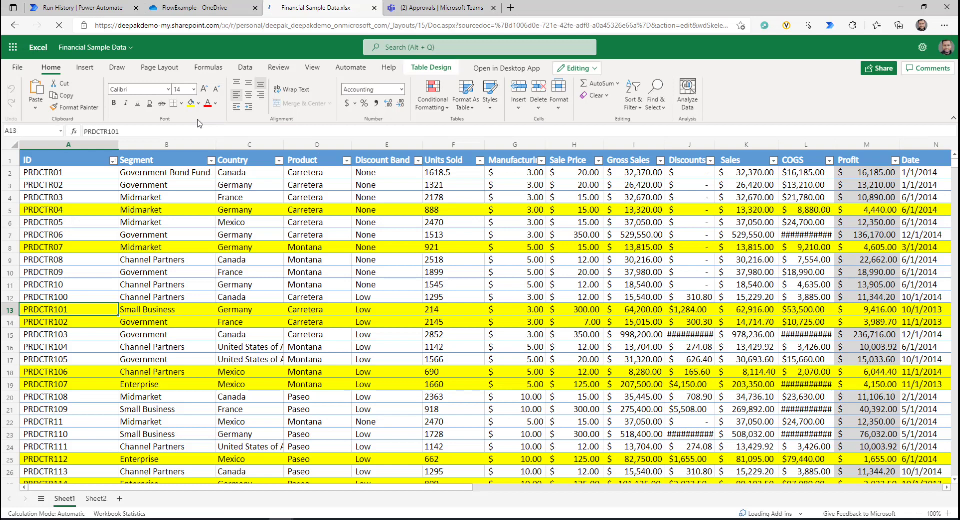
{"action": "left_click", "coordinate": [90, 71]}
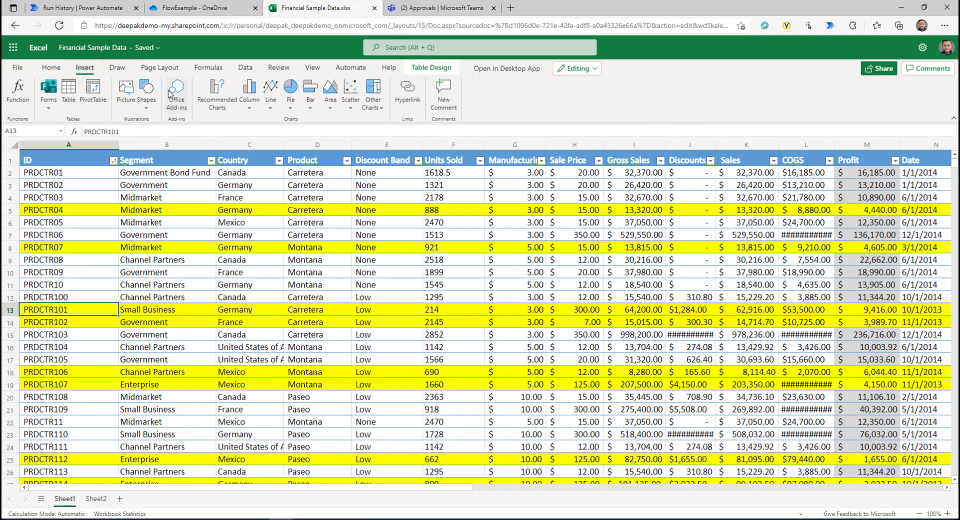
{"action": "left_click", "coordinate": [177, 101]}
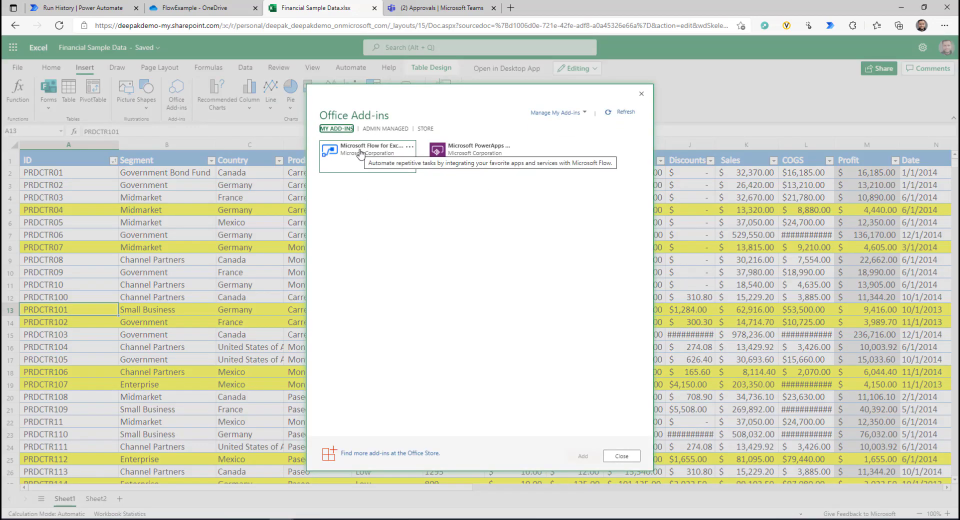
{"action": "left_click", "coordinate": [641, 94]}
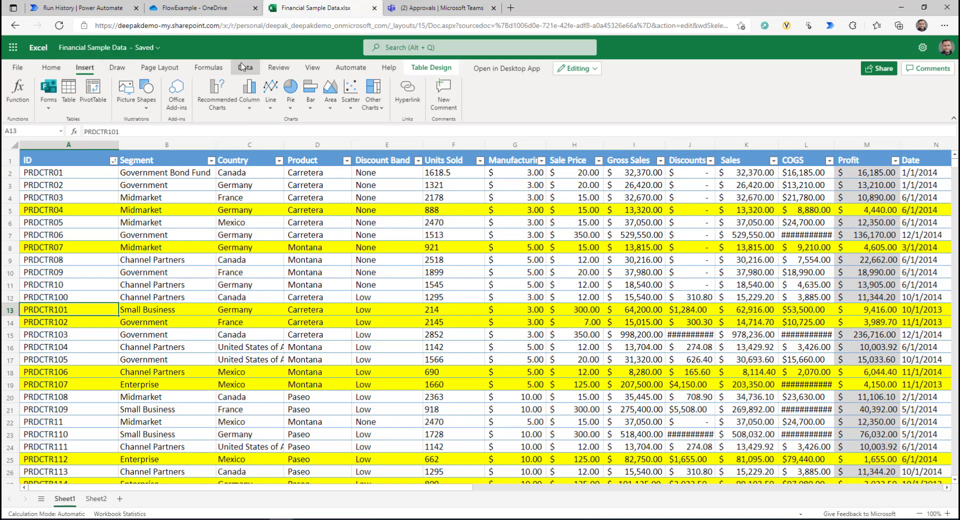
- Open the Flow add-in in Excel for the web and run ApprovalFlow on the PRDCTR106 row with the message "Please Approve"
{"action": "left_click", "coordinate": [244, 68]}
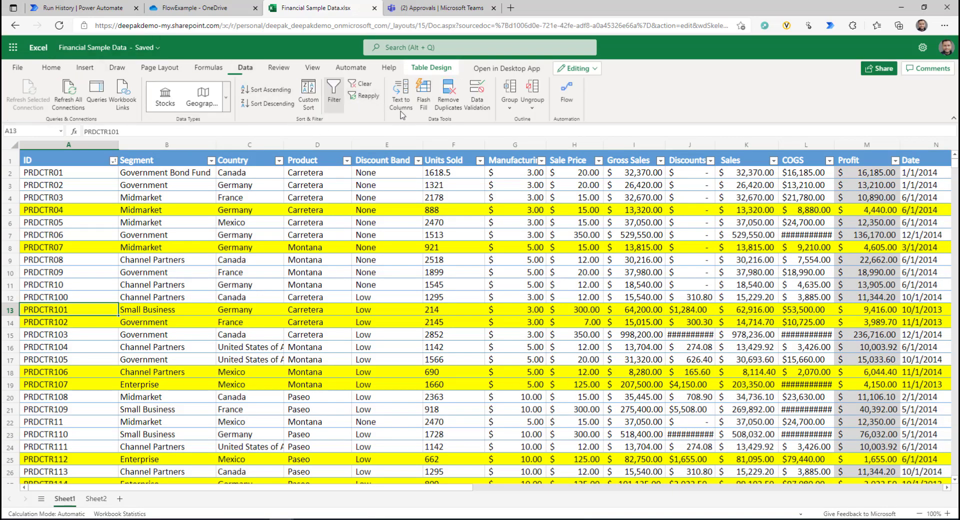
{"action": "left_click", "coordinate": [567, 98]}
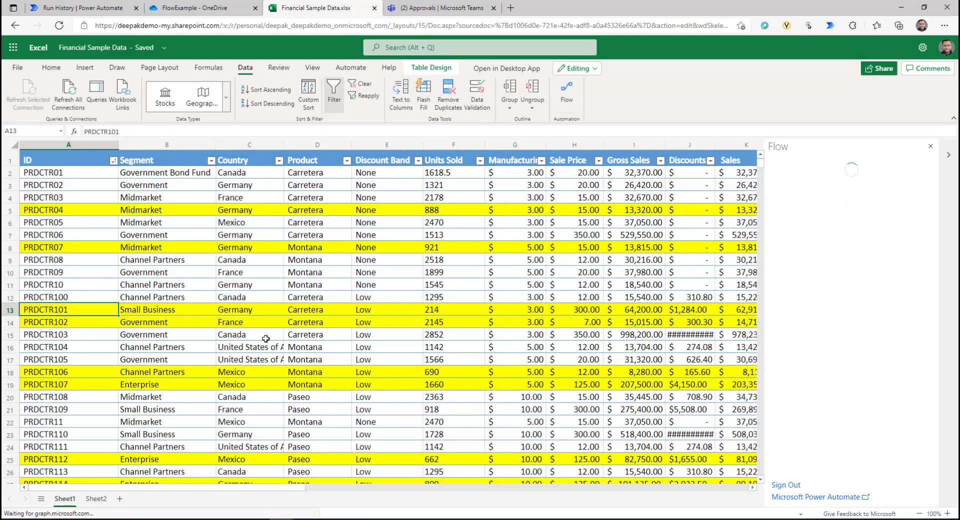
{"action": "left_click", "coordinate": [46, 375]}
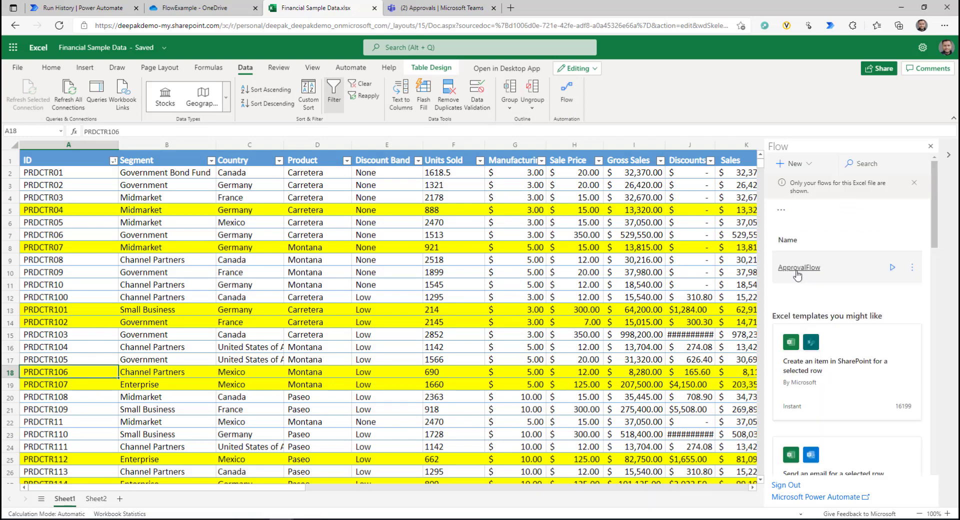
{"action": "left_click", "coordinate": [797, 269]}
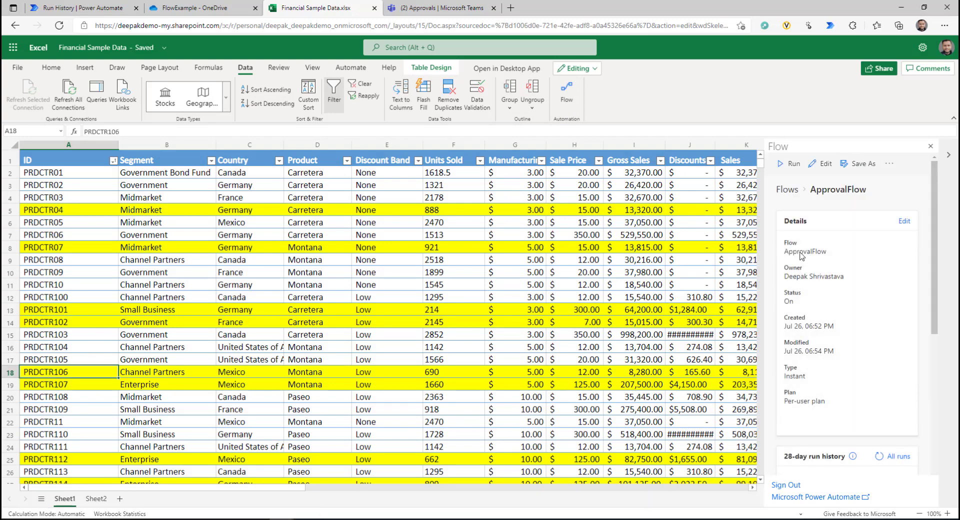
{"action": "left_click", "coordinate": [790, 163]}
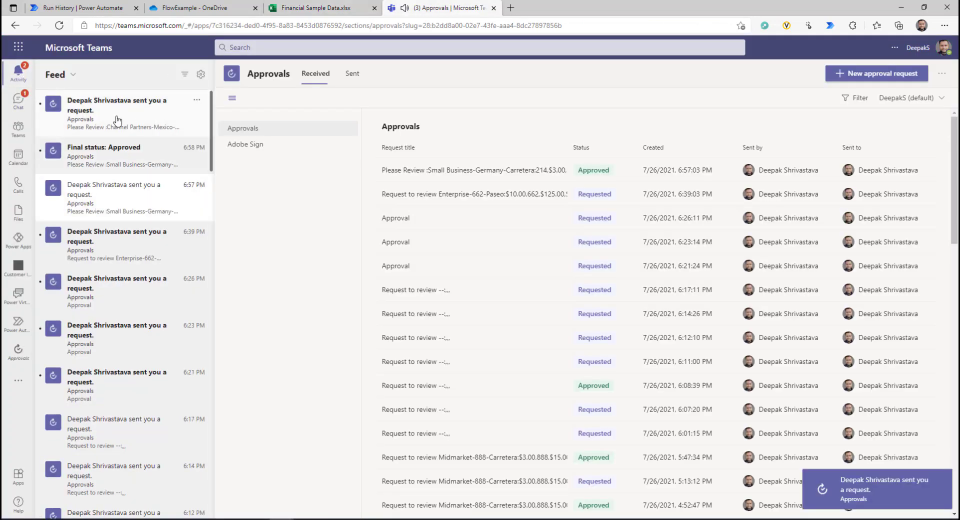
- Reject the Channel Partners-Mexico-Montana request in Teams and check the PRDCTR106 row's Status column in Excel for the web
{"action": "left_click", "coordinate": [120, 118]}
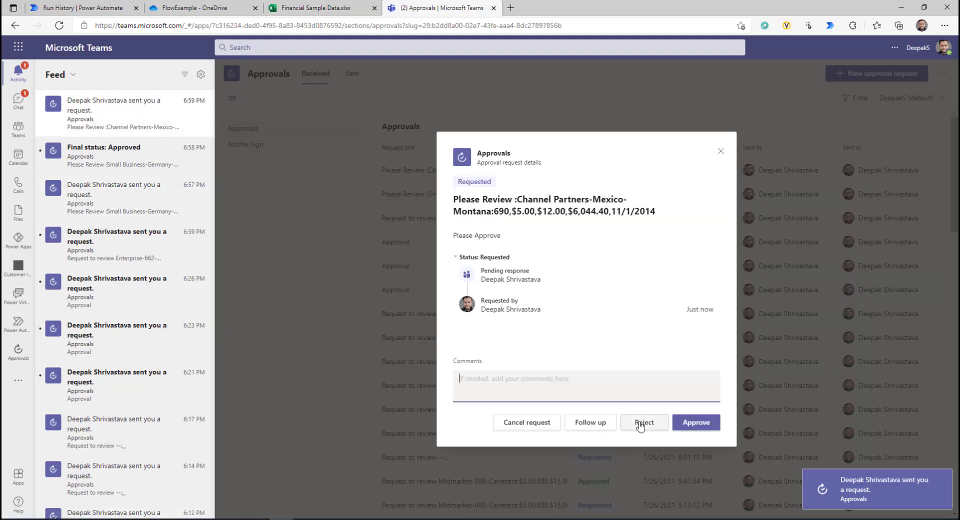
{"action": "left_click", "coordinate": [640, 424]}
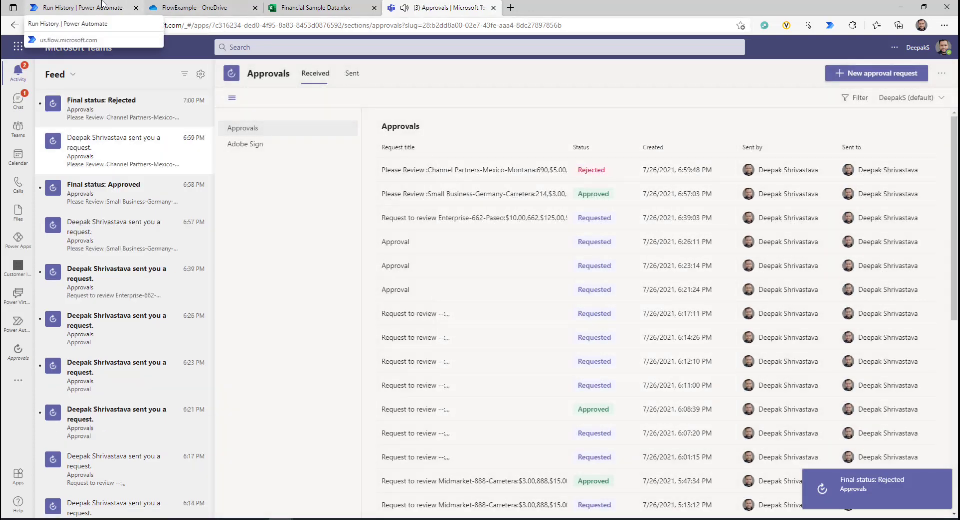
{"action": "left_click", "coordinate": [302, 6]}
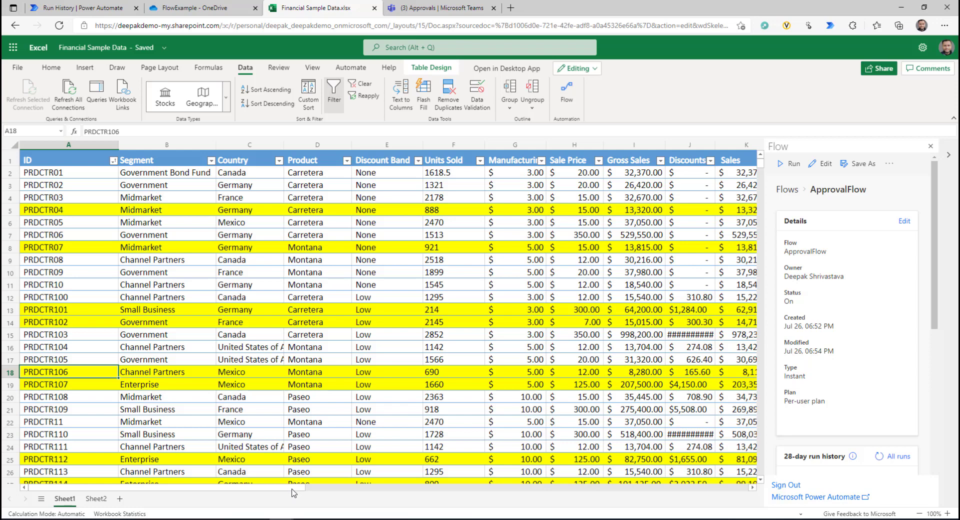
{"action": "left_click_drag", "start_coordinate": [293, 492], "coordinate": [499, 492]}
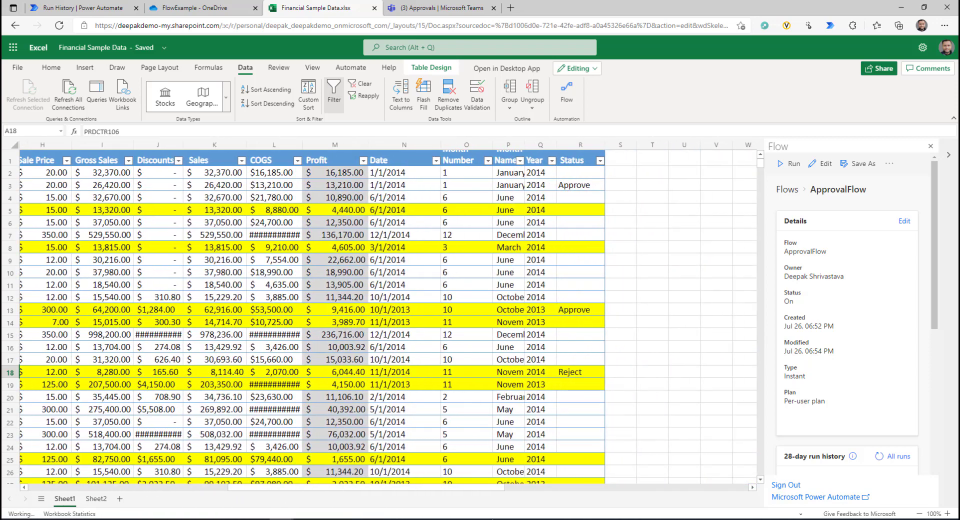
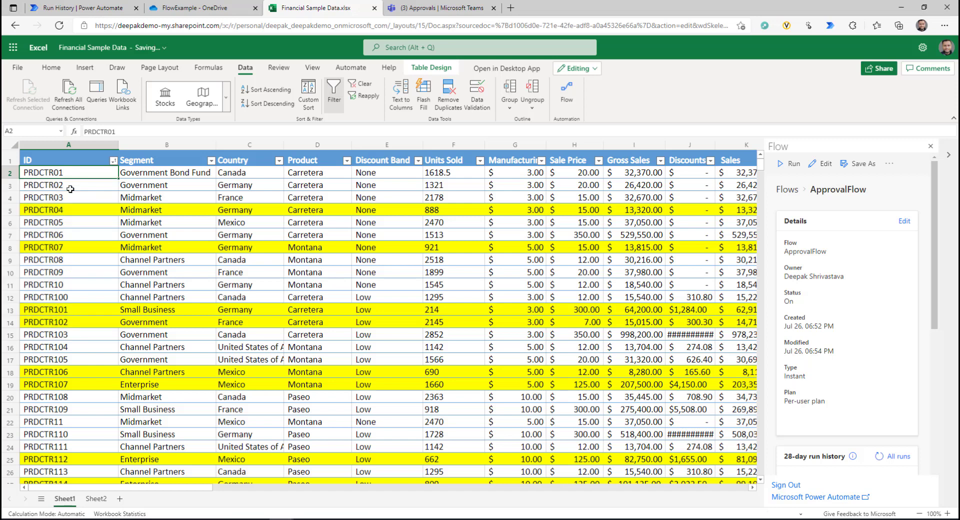
- Sort the table by the Profit column's cell color, with yellow on top
{"action": "left_click", "coordinate": [67, 189]}
{"action": "left_click", "coordinate": [64, 195]}
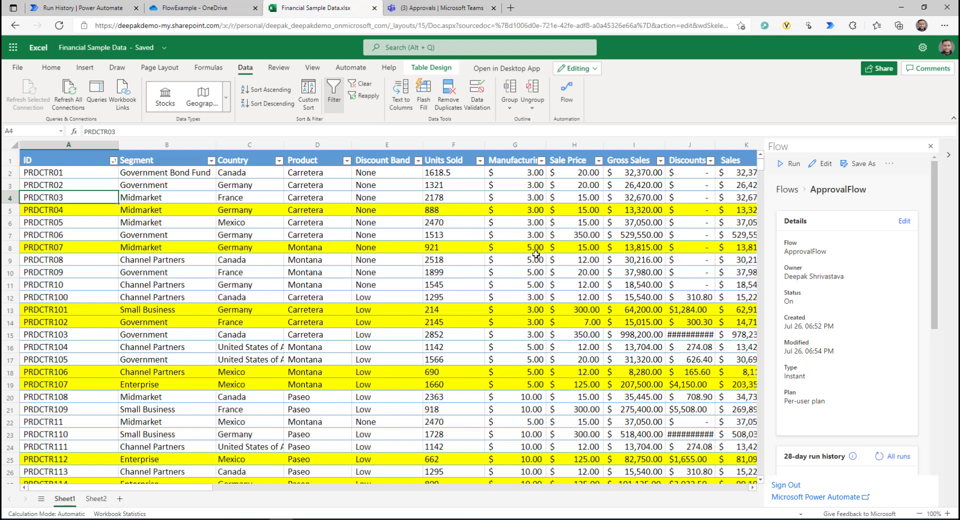
{"action": "scroll", "coordinate": [615, 338], "scroll_direction": "right", "scroll_amount": 5}
{"action": "left_click", "coordinate": [414, 160]}
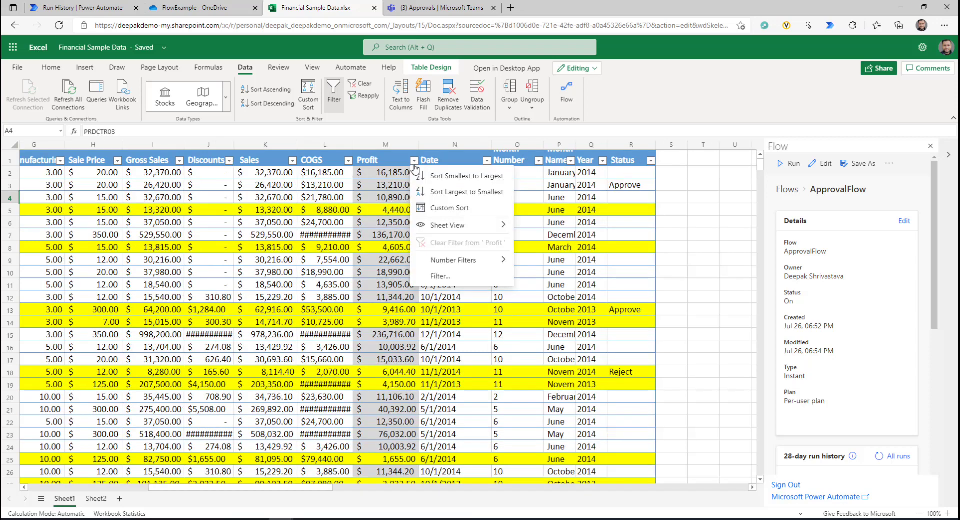
{"action": "left_click", "coordinate": [461, 218]}
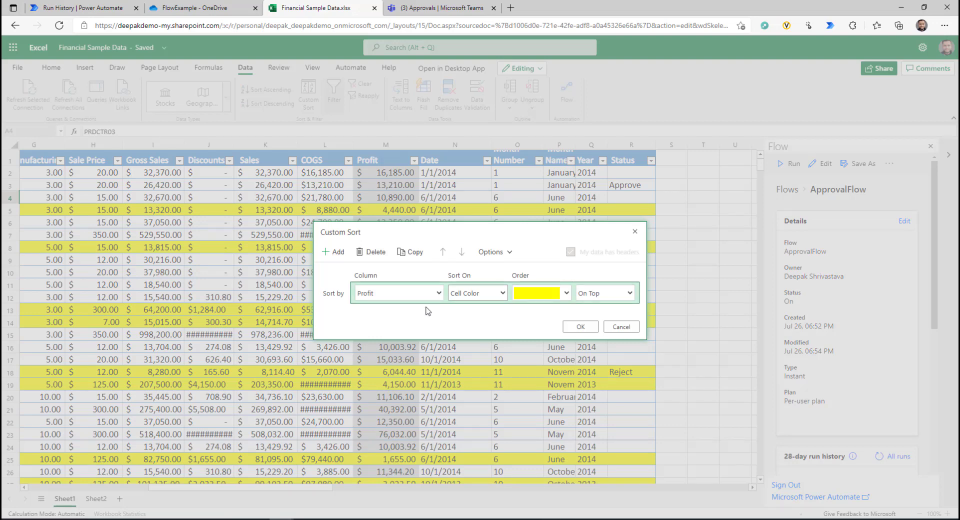
{"action": "left_click", "coordinate": [579, 326]}
- Select the ten rows from PRDCTR04 to PRDCTR119 and run ApprovalFlow on them with the approver's e-mail and the message "Please Review"
{"action": "left_click", "coordinate": [79, 173]}
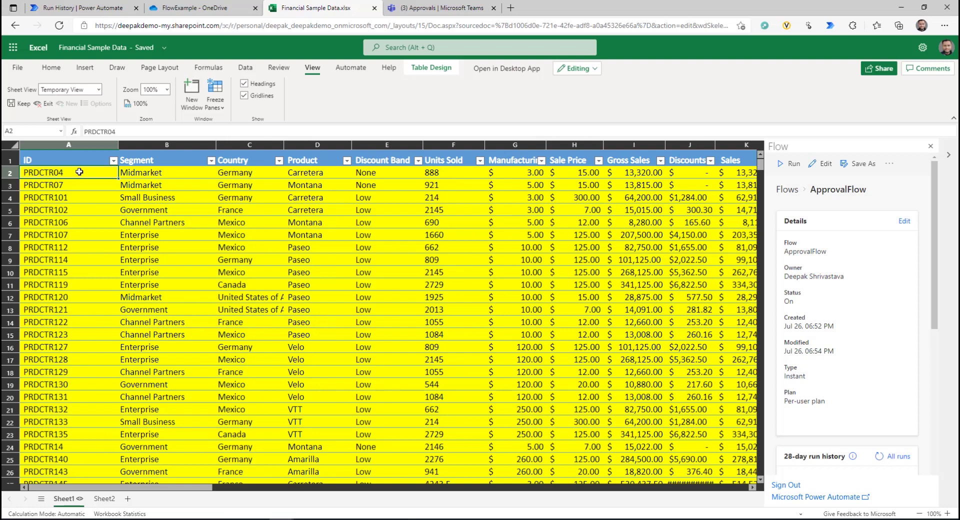
{"action": "key", "text": "shift+Down"}
{"action": "key", "text": "shift+Down"}
{"action": "key", "text": "shift+Down"}
{"action": "key", "text": "shift+Down"}
{"action": "key", "text": "shift+Down"}
{"action": "key", "text": "shift+Down"}
{"action": "key", "text": "shift+Down"}
{"action": "key", "text": "shift+Down"}
{"action": "key", "text": "shift+Down"}
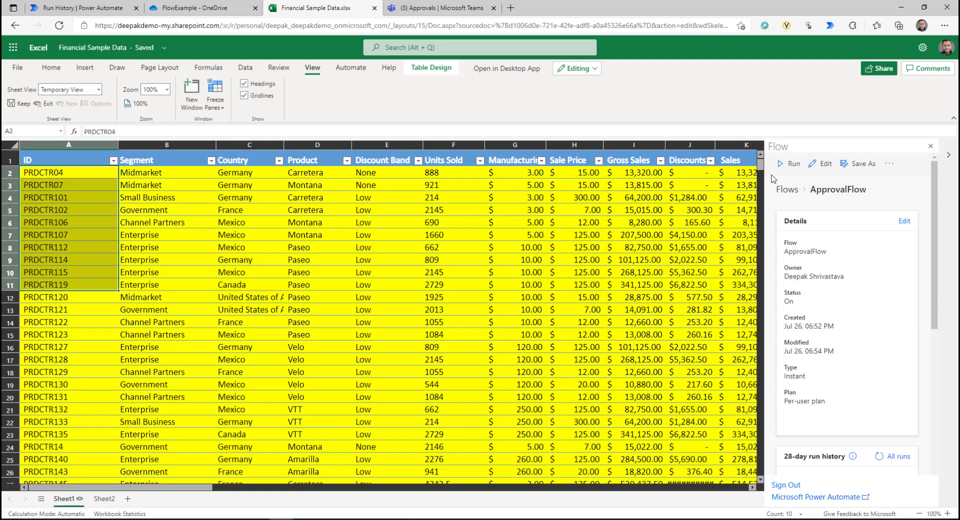
{"action": "left_click", "coordinate": [789, 164]}
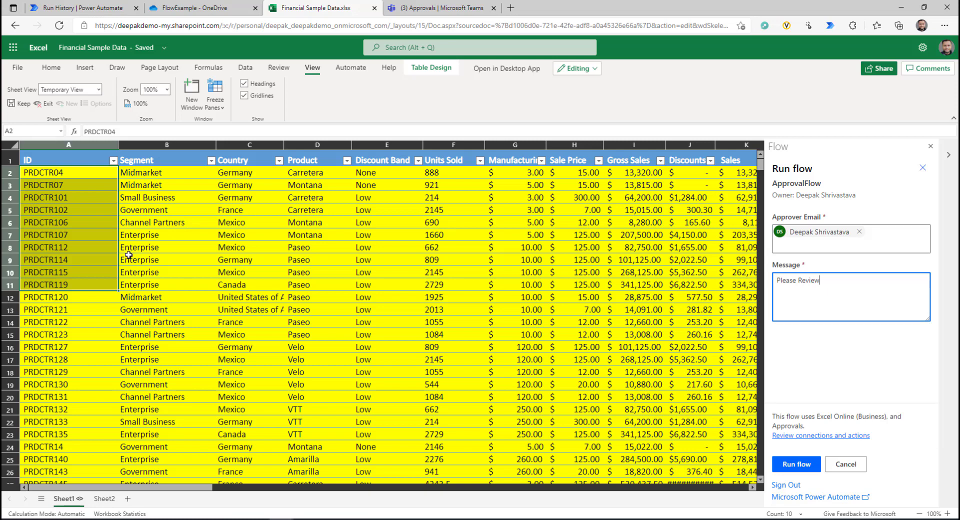
{"action": "left_click", "coordinate": [796, 463]}
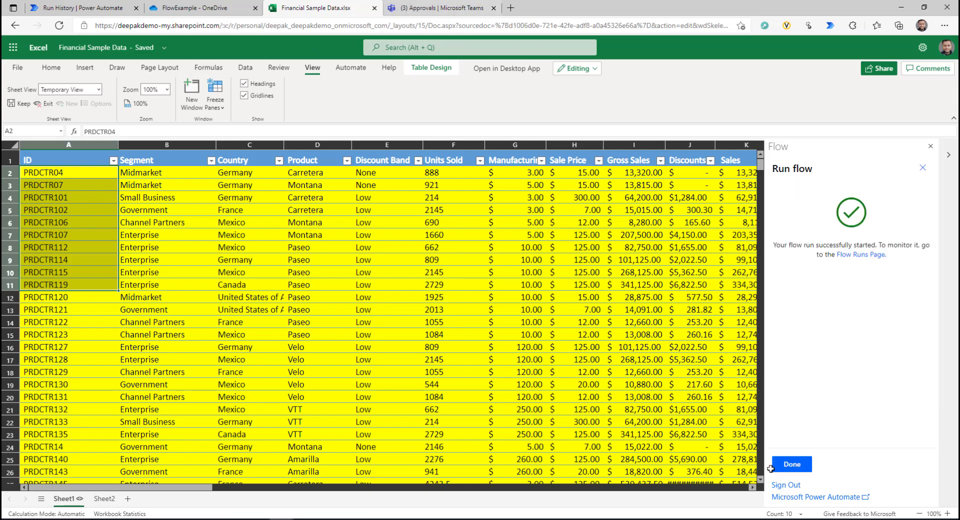
- Switch to Teams and view the new approval requests in the activity feed, starting with Channel Partners-Mexico-Montana
{"action": "left_click", "coordinate": [435, 8]}
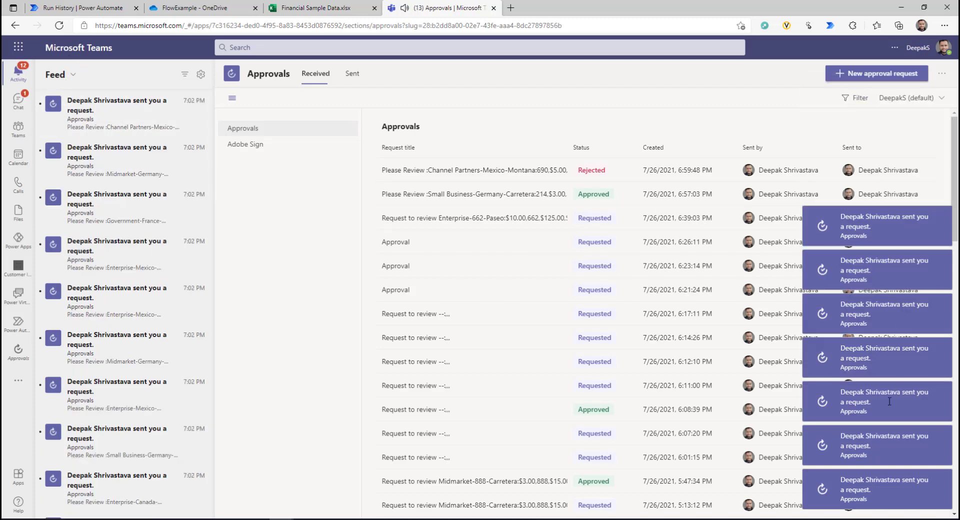
{"action": "left_click", "coordinate": [126, 104]}
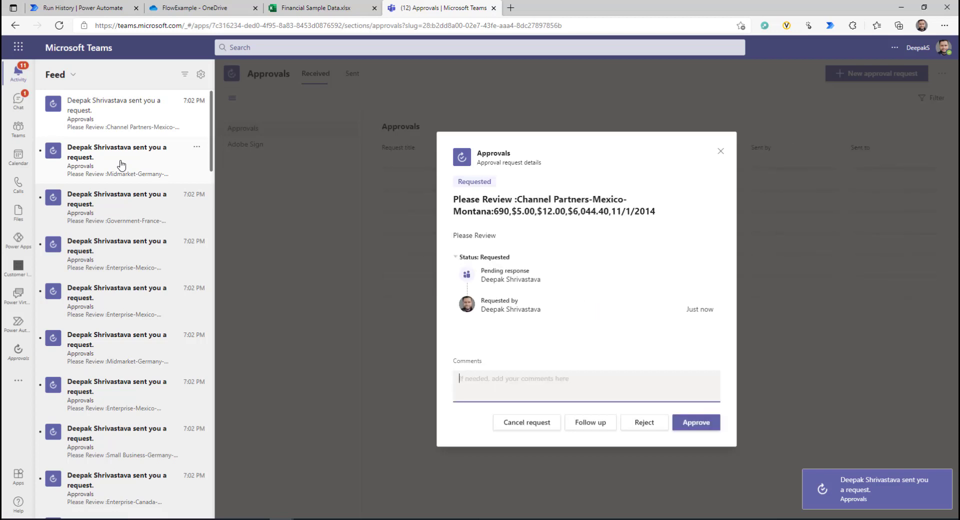
{"action": "left_click", "coordinate": [121, 164]}
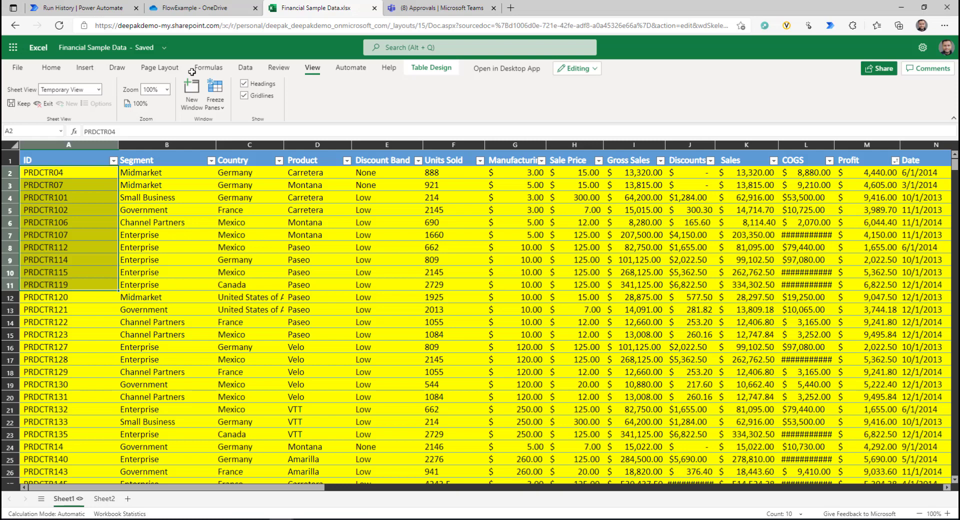
- Switch to Power Automate, add a file input named "File" to ApprovalFlow's For a selected row trigger and save the flow
{"action": "left_click", "coordinate": [114, 6]}
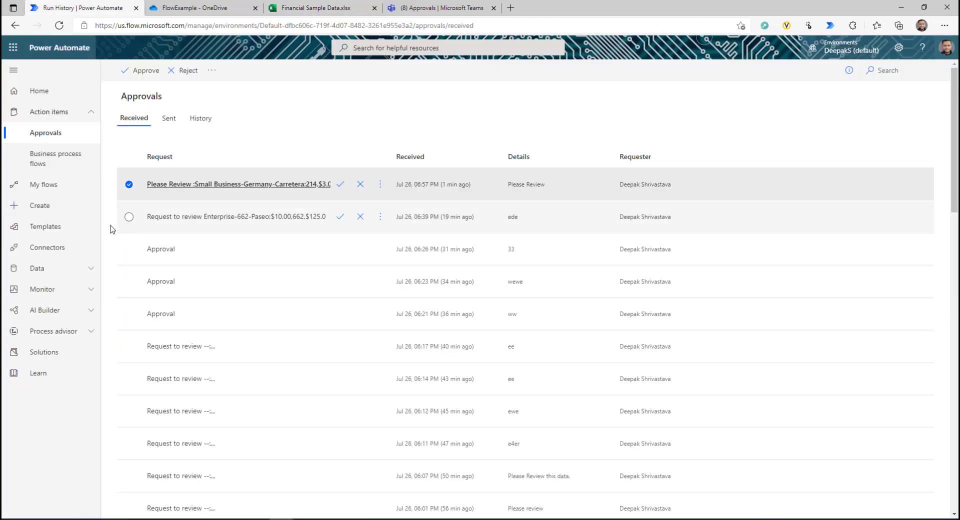
{"action": "left_click", "coordinate": [43, 184]}
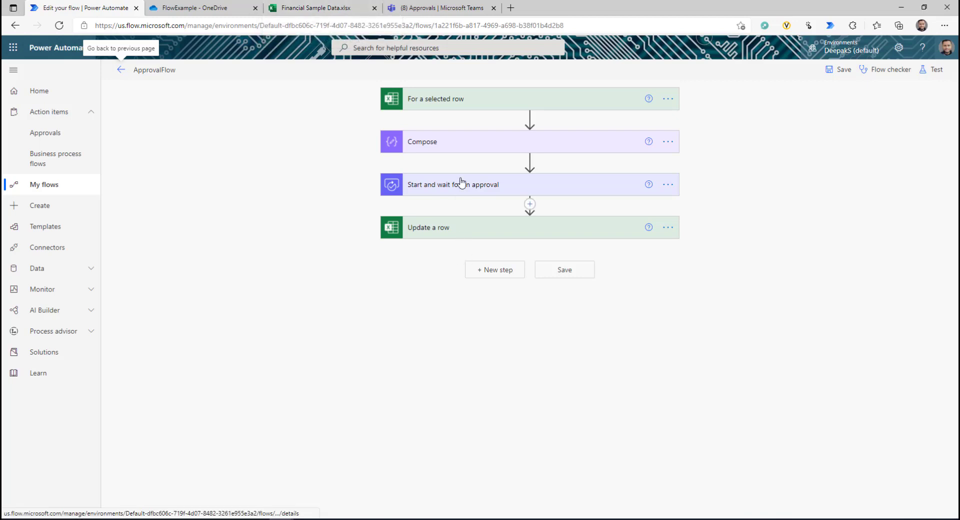
{"action": "left_click", "coordinate": [464, 100]}
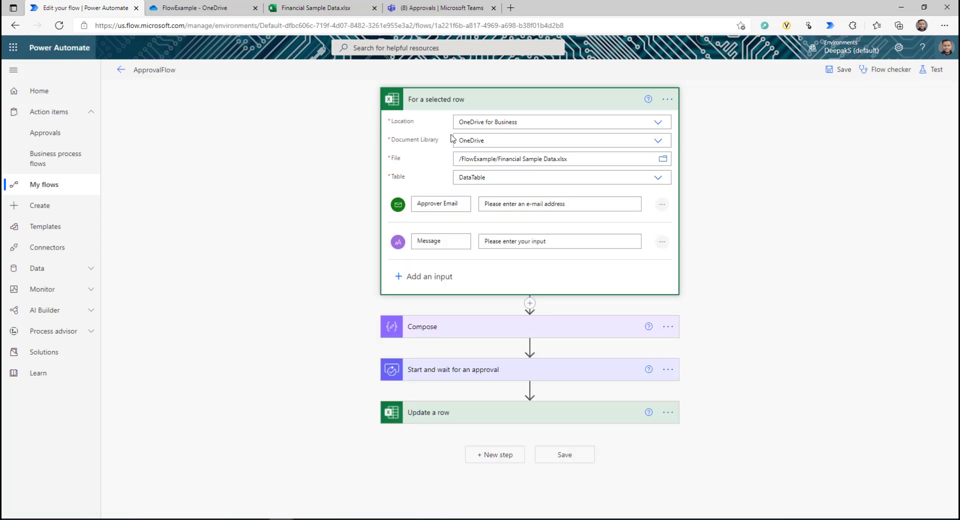
{"action": "left_click", "coordinate": [433, 277]}
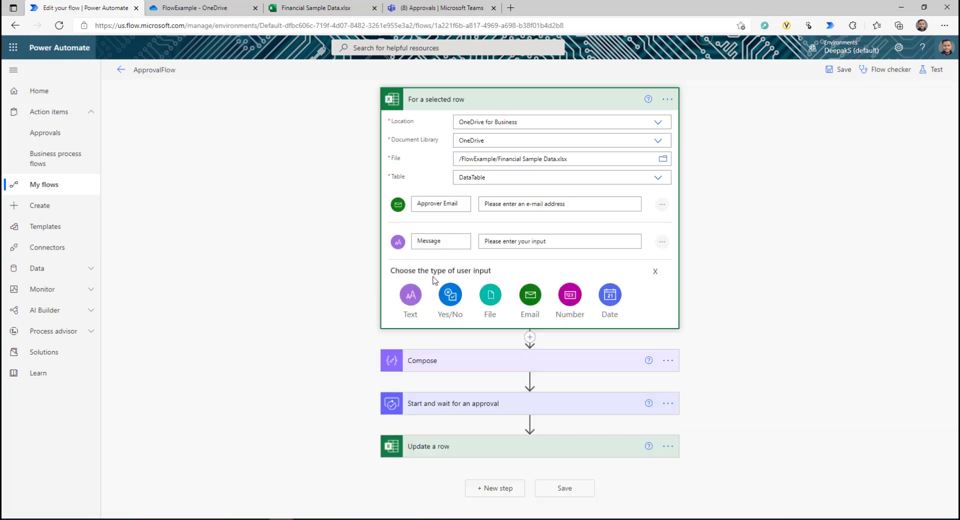
{"action": "left_click", "coordinate": [501, 300]}
{"action": "left_click_drag", "start_coordinate": [463, 278], "coordinate": [415, 280]}
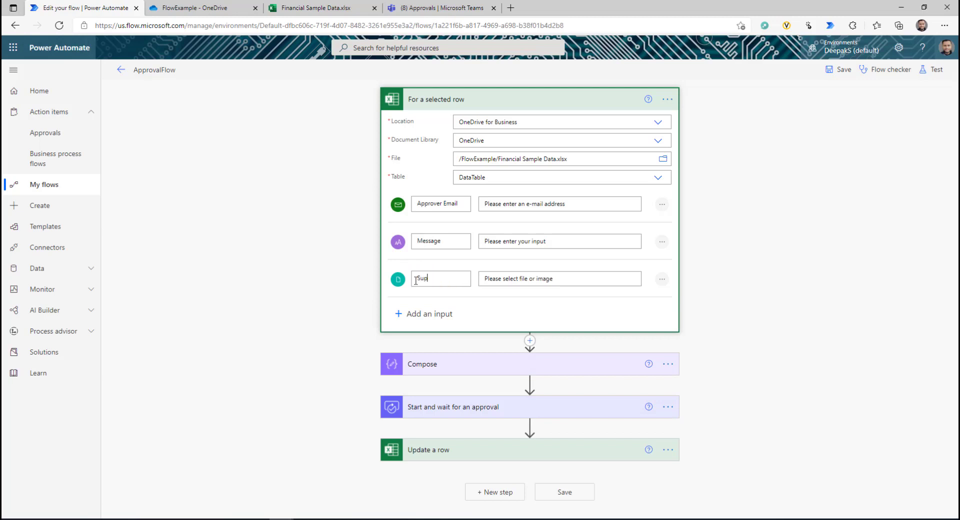
{"action": "key", "text": "BackSpace"}
{"action": "type", "text": "File"}
{"action": "left_click", "coordinate": [840, 69]}
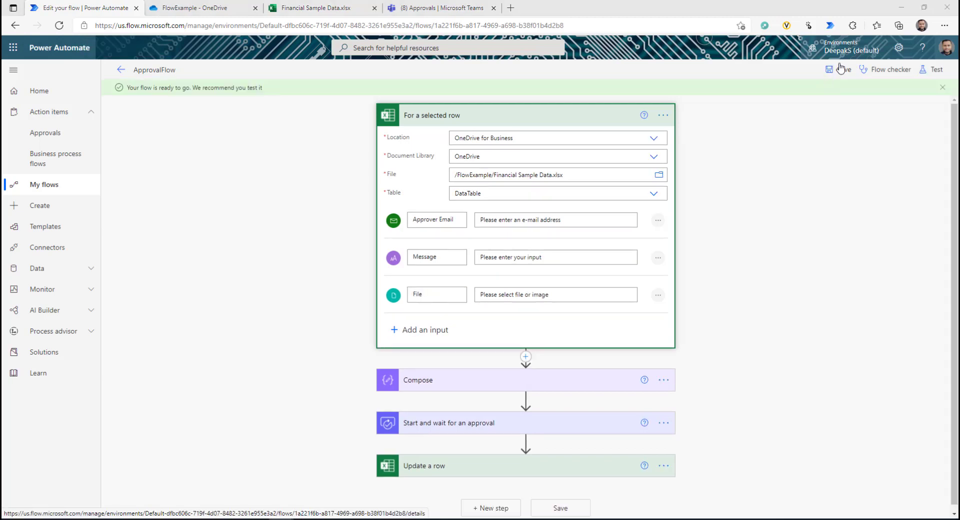
- In Excel for the web, run ApprovalFlow on the PRDCTR123 row with the approver's e-mail, message "Please review" and file Test.txt
{"action": "left_click", "coordinate": [279, 12]}
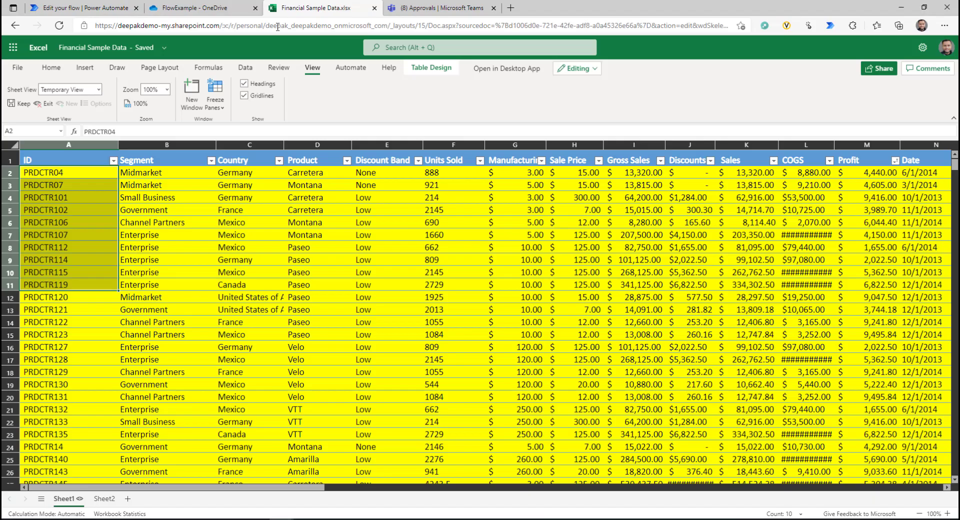
{"action": "left_click", "coordinate": [63, 333]}
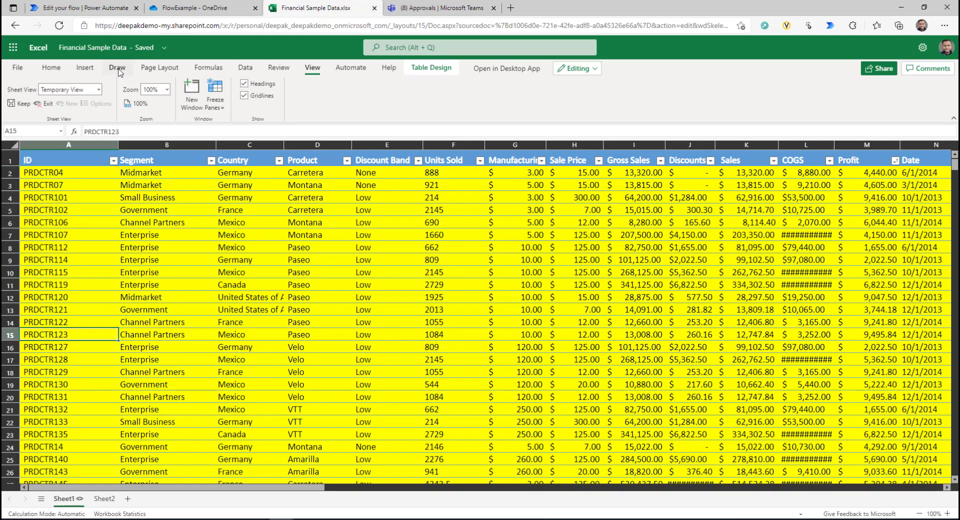
{"action": "left_click", "coordinate": [245, 67]}
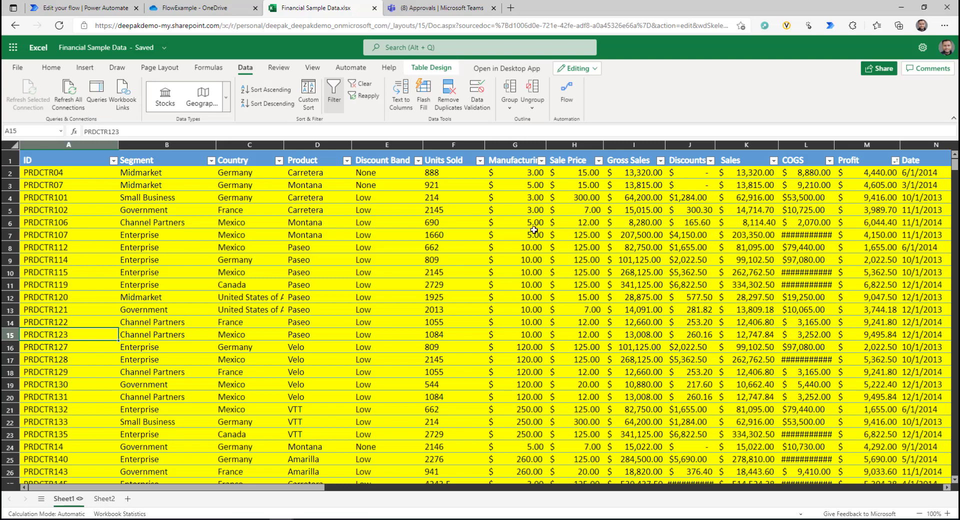
{"action": "left_click", "coordinate": [566, 95]}
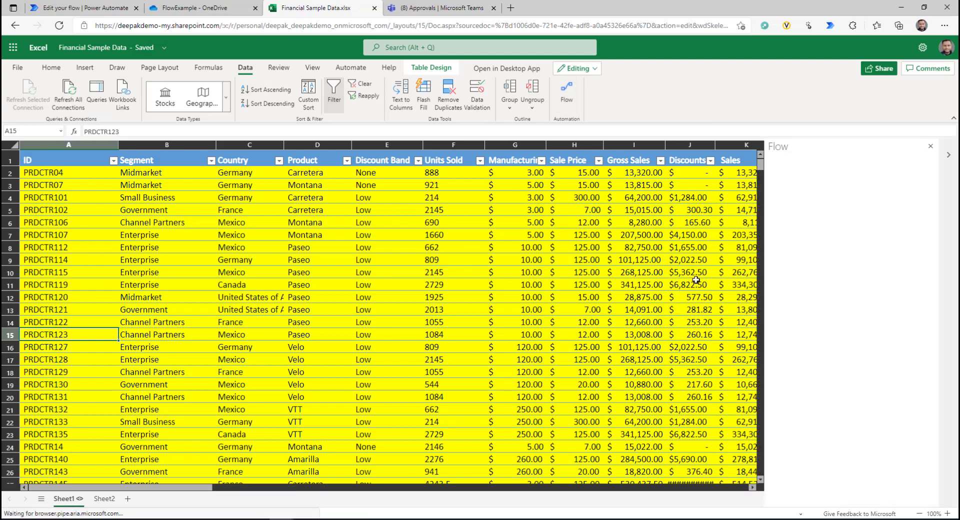
{"action": "left_click", "coordinate": [788, 164]}
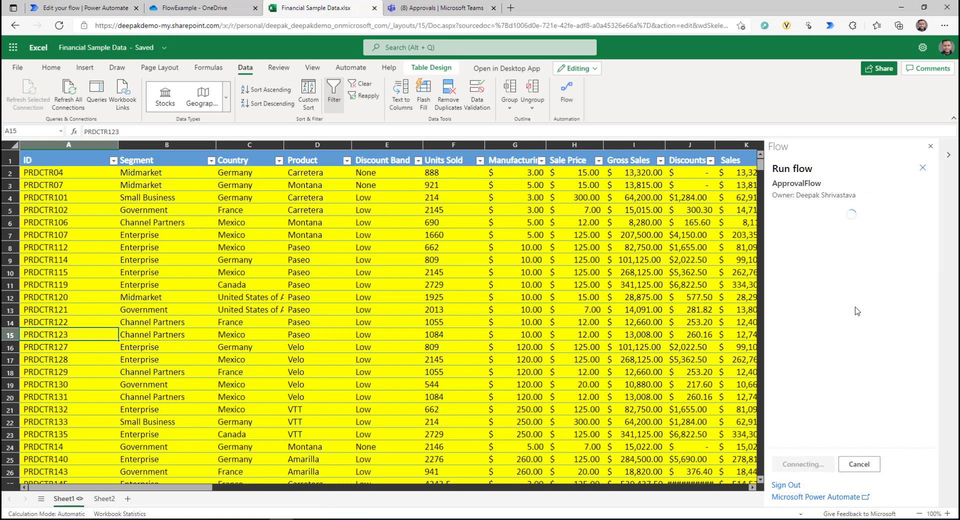
{"action": "type", "text": "Dee"}
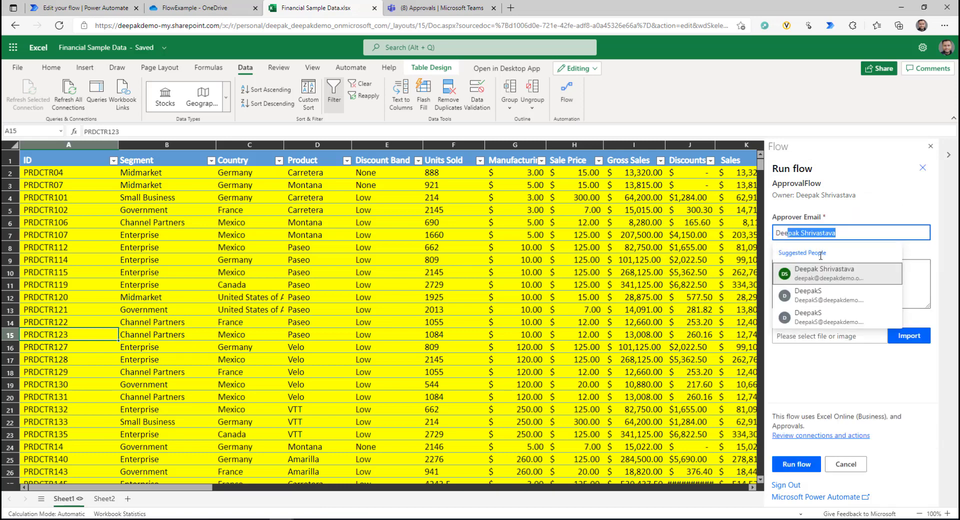
{"action": "left_click", "coordinate": [824, 273]}
{"action": "left_click", "coordinate": [791, 464]}
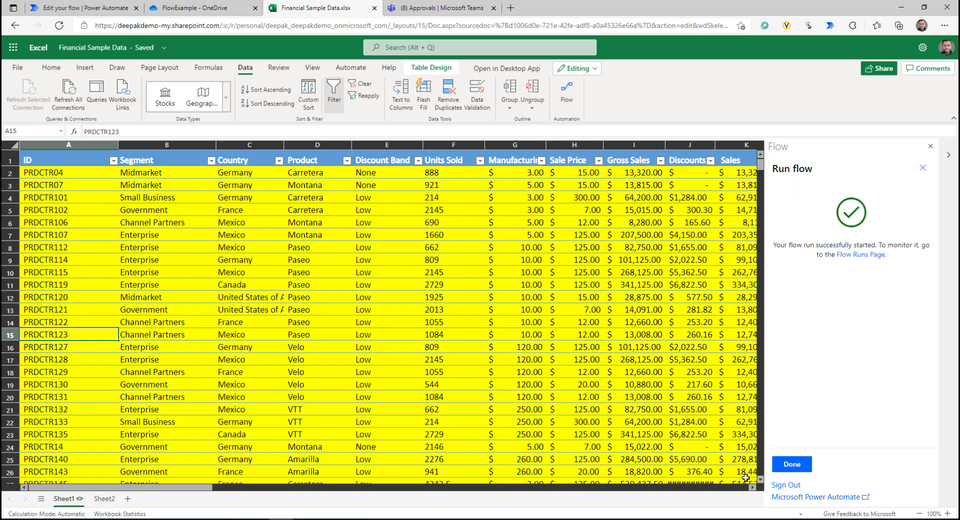
{"action": "left_click", "coordinate": [791, 463]}
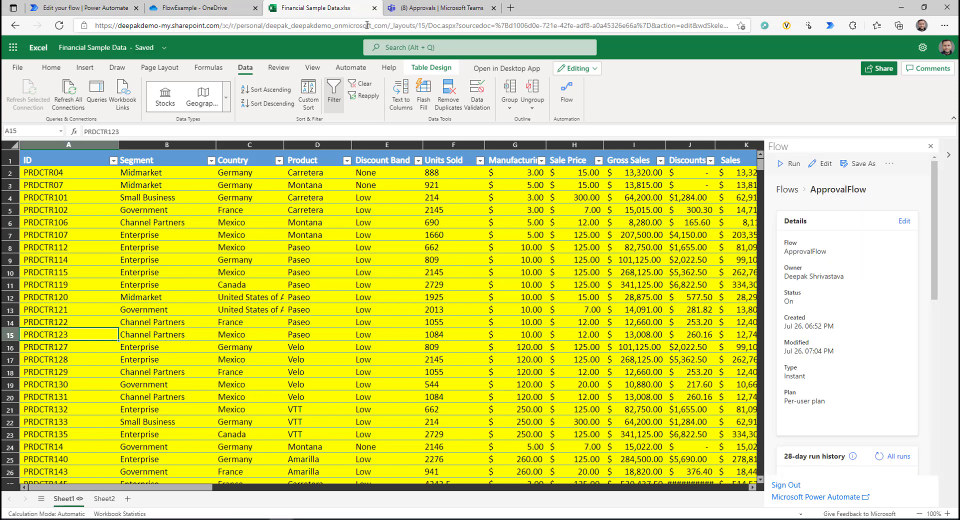
- Return to Power Automate, open ApprovalFlow's latest run and show the For a selected row trigger's outputs
{"action": "left_click", "coordinate": [86, 5]}
{"action": "left_click", "coordinate": [131, 68]}
{"action": "left_click", "coordinate": [208, 382]}
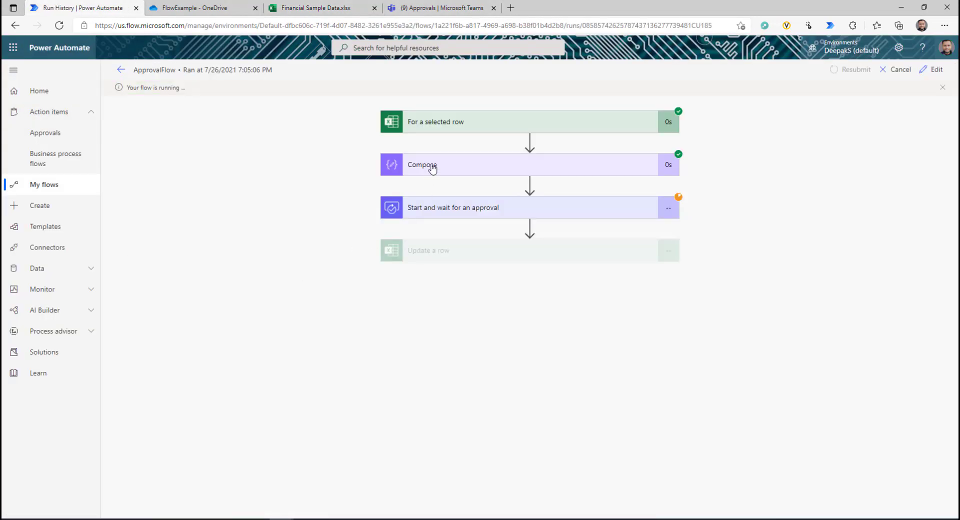
{"action": "left_click", "coordinate": [445, 127]}
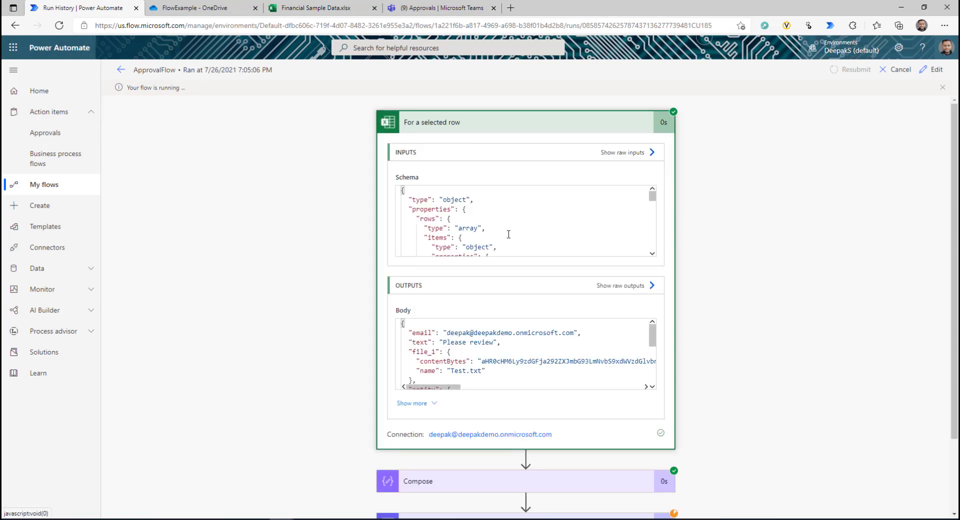
{"action": "scroll", "coordinate": [784, 248], "scroll_direction": "down", "scroll_amount": 2}
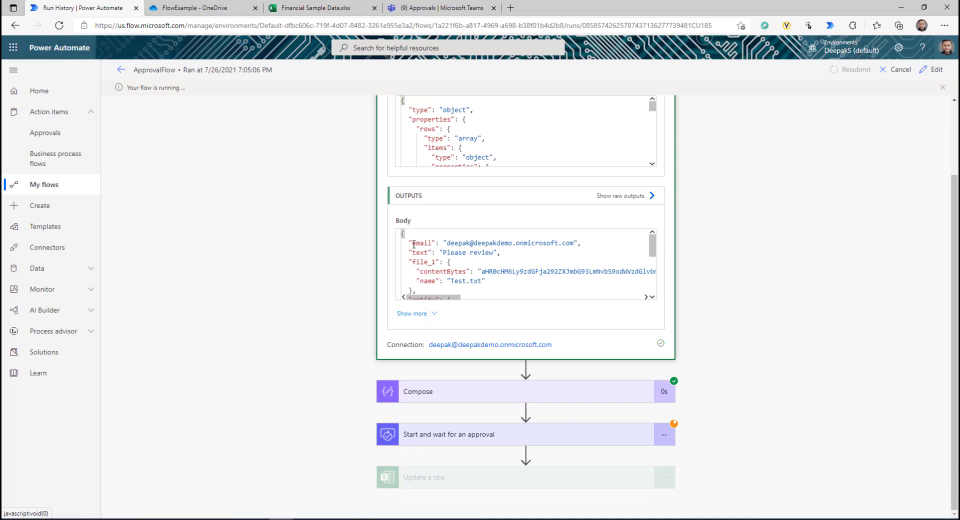
- Examine the email, text and file_1 entries, including the file's content and name, in the trigger's output body
{"action": "left_click_drag", "start_coordinate": [409, 243], "coordinate": [583, 243]}
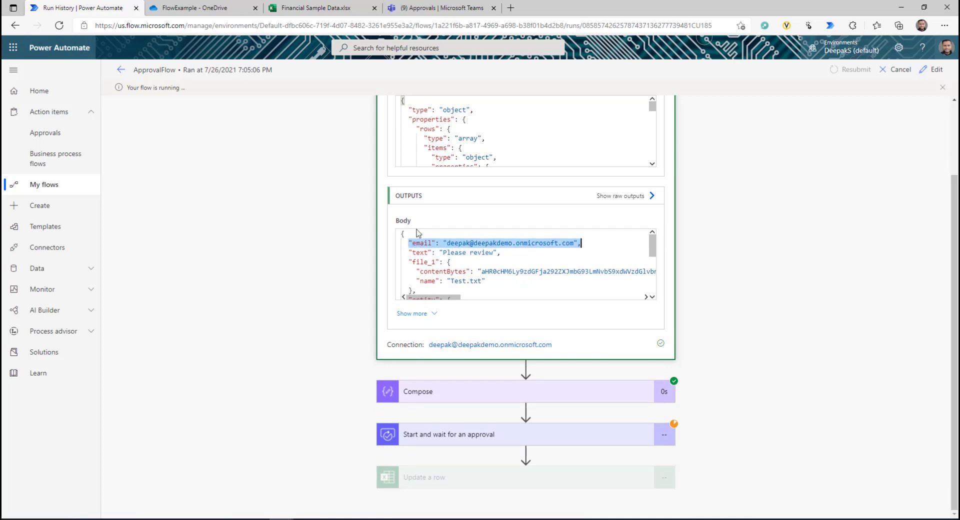
{"action": "left_click_drag", "start_coordinate": [413, 253], "coordinate": [500, 254]}
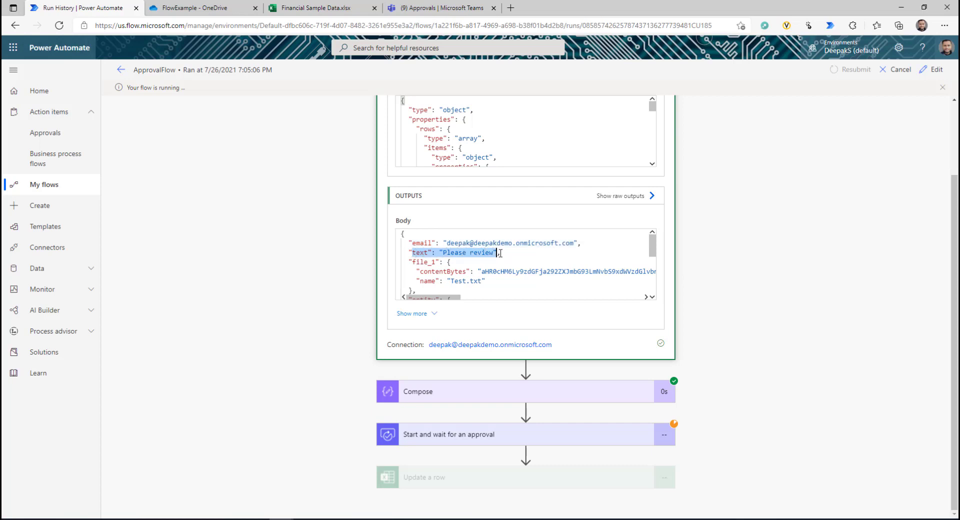
{"action": "double_click", "coordinate": [456, 252]}
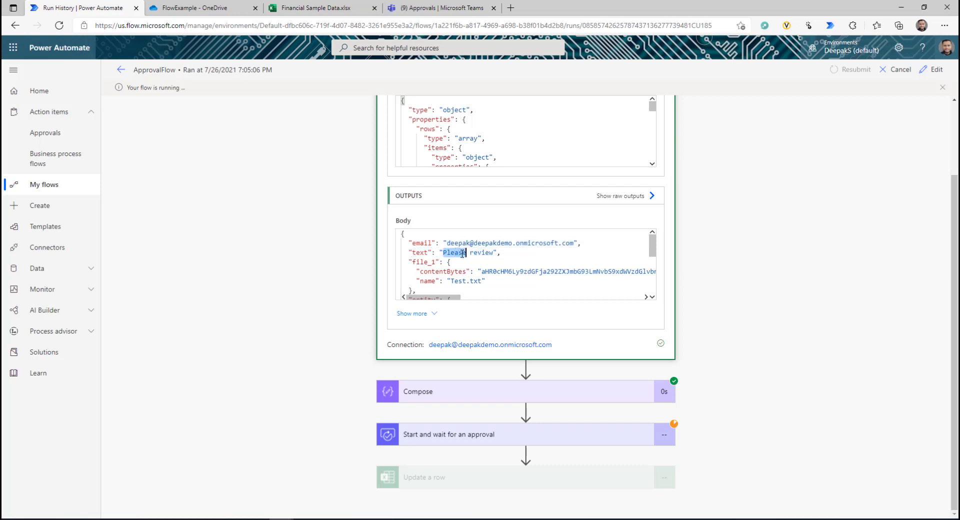
{"action": "left_click_drag", "start_coordinate": [411, 262], "coordinate": [493, 286]}
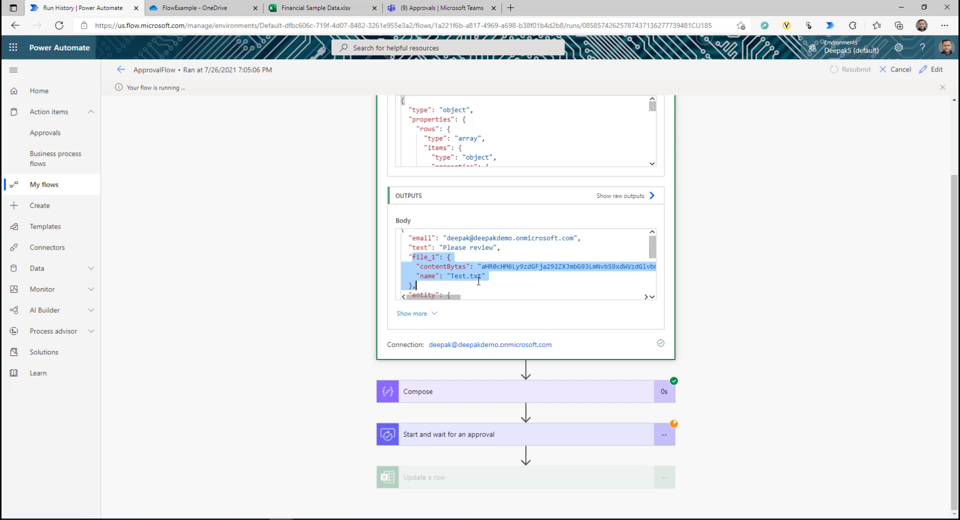
{"action": "scroll", "coordinate": [472, 278], "scroll_direction": "up", "scroll_amount": 1}
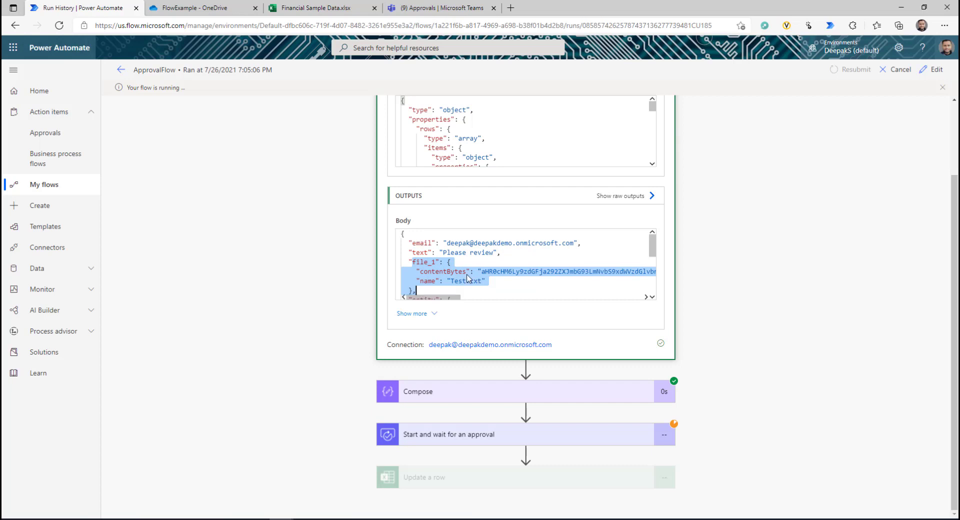
{"action": "double_click", "coordinate": [427, 283]}
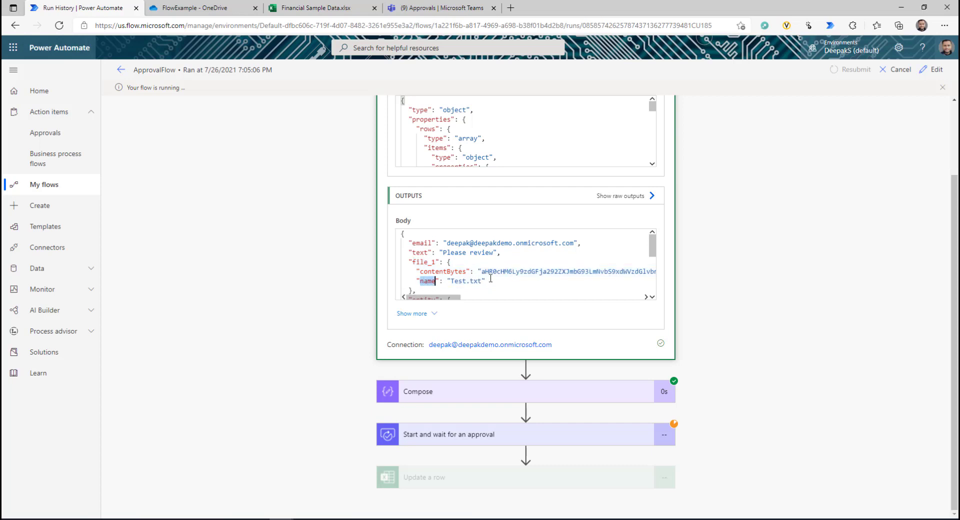
{"action": "left_click_drag", "start_coordinate": [493, 285], "coordinate": [455, 282]}
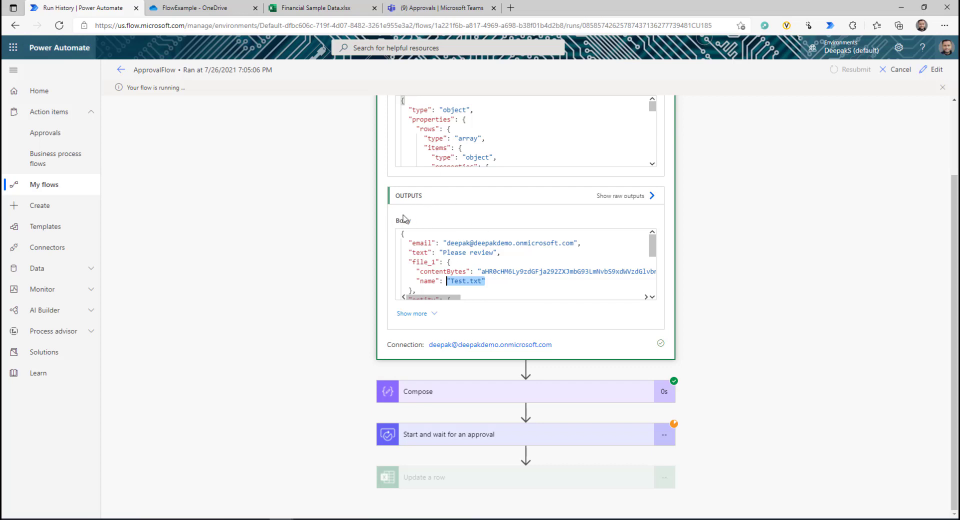
{"action": "left_click_drag", "start_coordinate": [412, 263], "coordinate": [433, 283]}
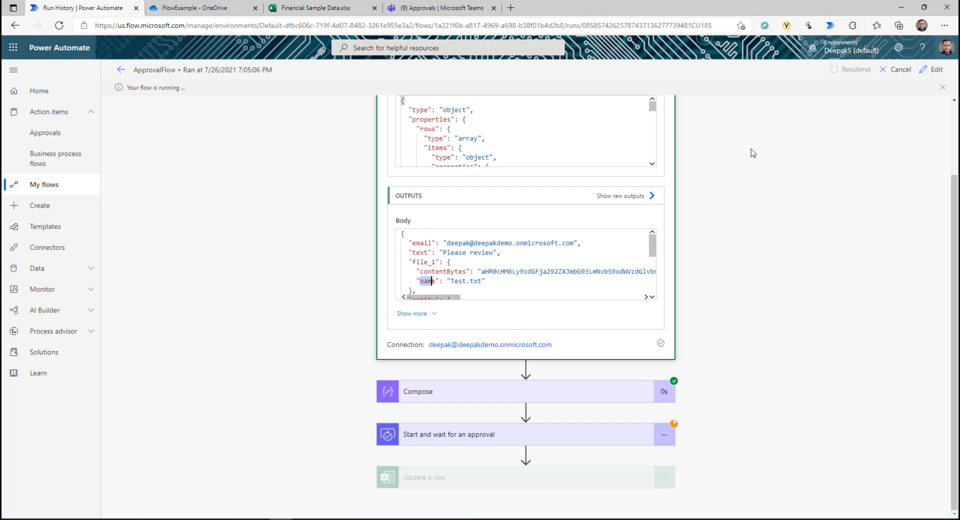
- Open ApprovalFlow for editing and show the advanced options of the Start and wait for an approval action
{"action": "left_click", "coordinate": [932, 70]}
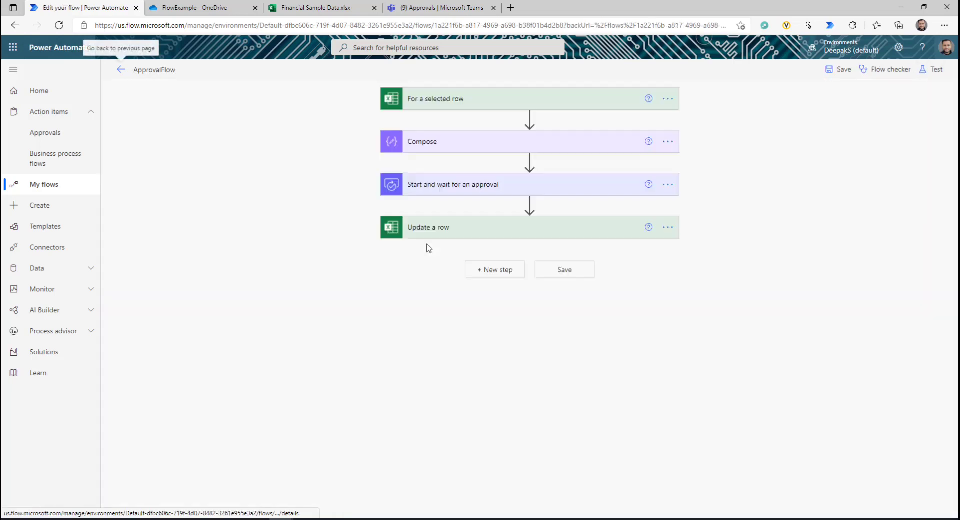
{"action": "left_click", "coordinate": [450, 186]}
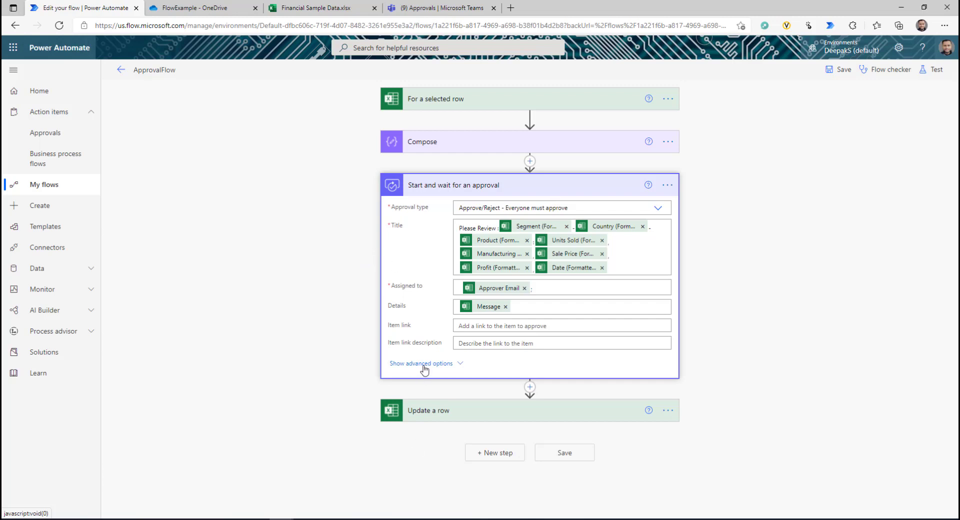
{"action": "left_click", "coordinate": [452, 370]}
{"action": "scroll", "coordinate": [442, 368], "scroll_direction": "down", "scroll_amount": 2}
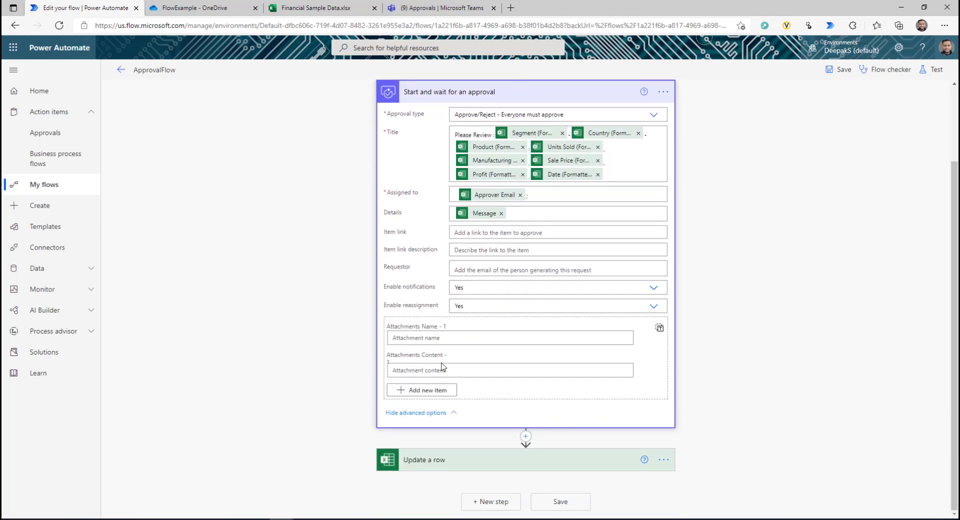
- Set the approval action's first attachment name to the expression triggerBody()?['file_1']?['name']
{"action": "left_click", "coordinate": [438, 338]}
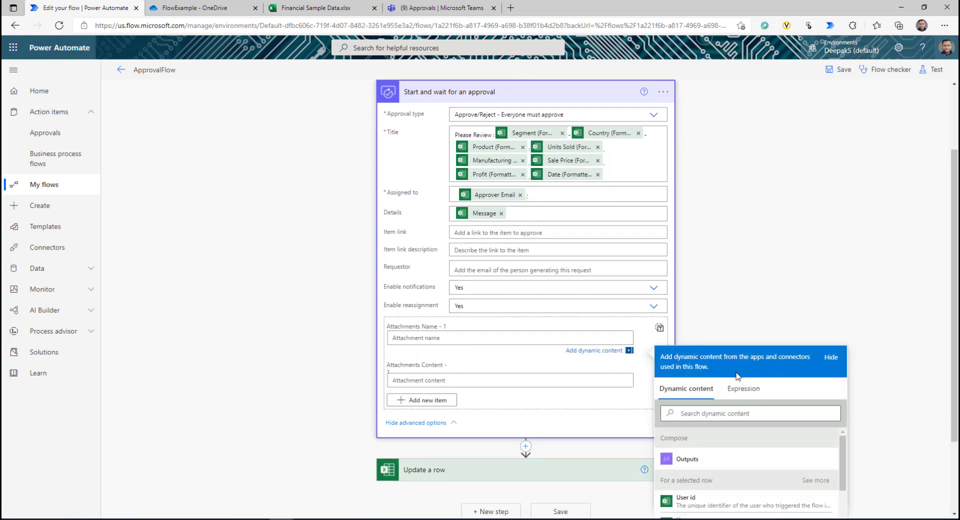
{"action": "left_click", "coordinate": [743, 389]}
{"action": "type", "text": "triggerBody()?['file_1']?['name']"}
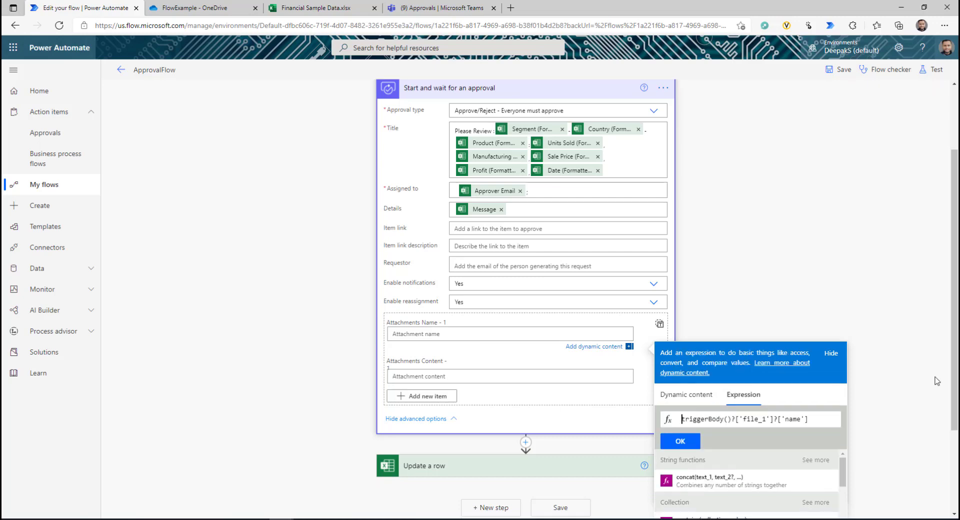
{"action": "scroll", "coordinate": [740, 318], "scroll_direction": "down", "scroll_amount": 2}
{"action": "double_click", "coordinate": [713, 294]}
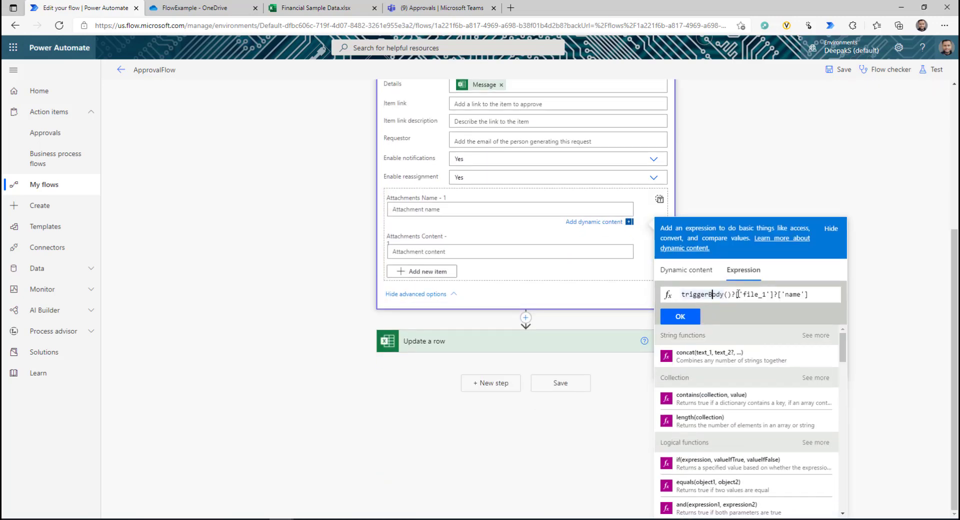
{"action": "left_click", "coordinate": [737, 294]}
{"action": "scroll", "coordinate": [568, 274], "scroll_direction": "up", "scroll_amount": 4}
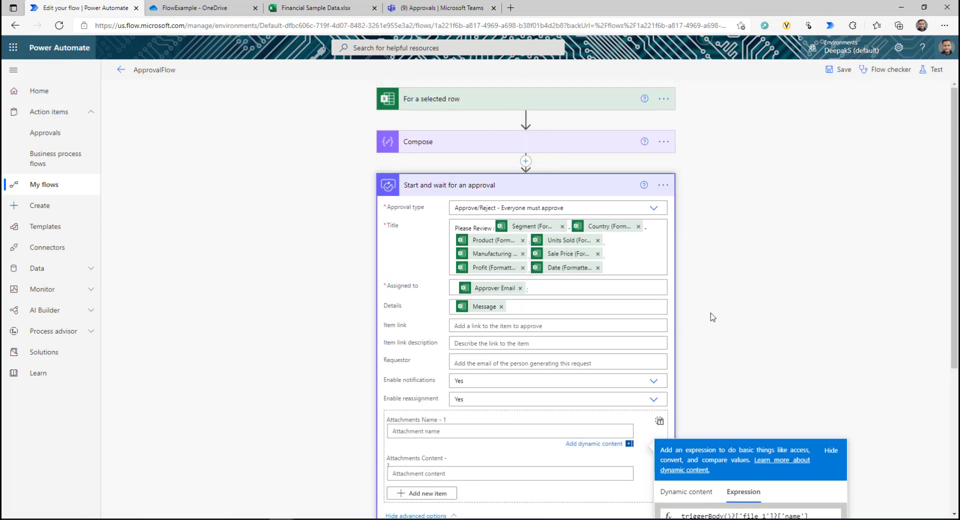
{"action": "scroll", "coordinate": [712, 317], "scroll_direction": "down", "scroll_amount": 4}
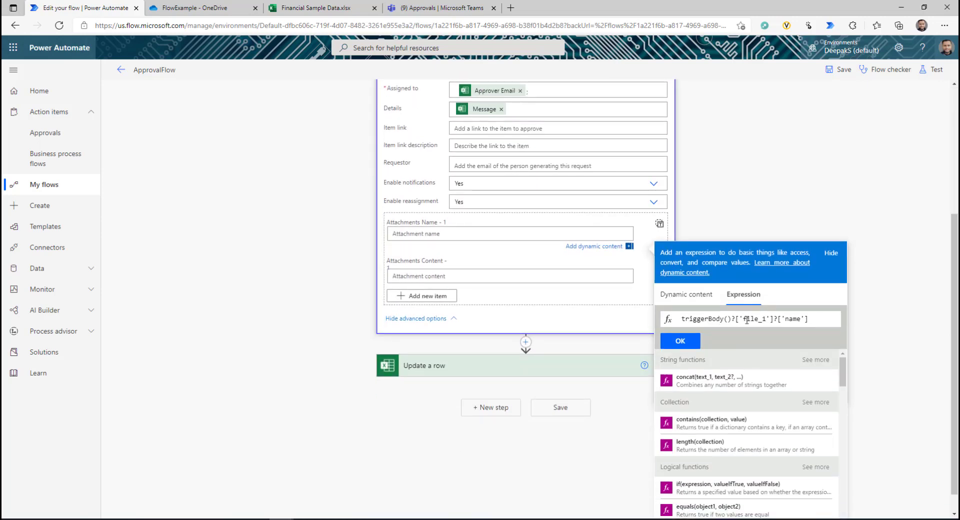
{"action": "left_click_drag", "start_coordinate": [744, 318], "coordinate": [794, 319]}
{"action": "left_click_drag", "start_coordinate": [817, 320], "coordinate": [675, 318]}
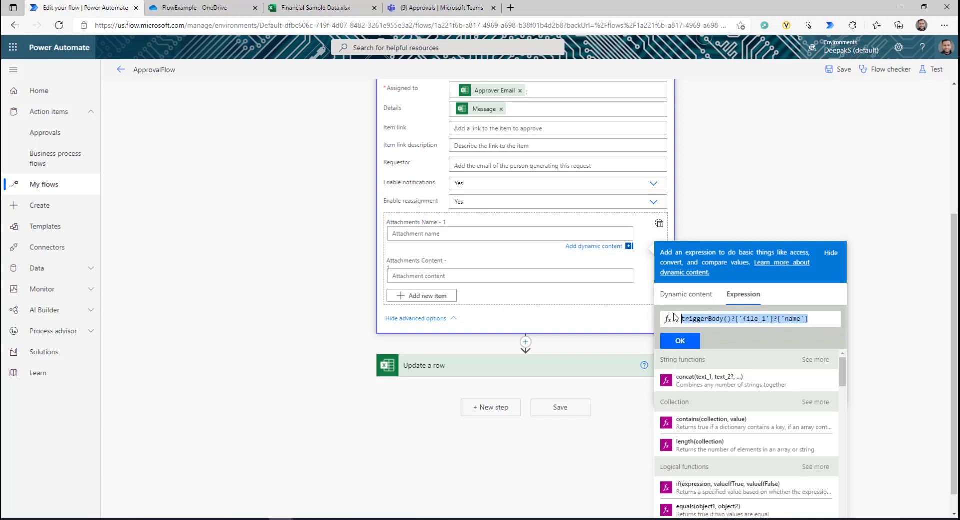
{"action": "left_click", "coordinate": [680, 341]}
- Set the first attachment's content to the trigger's File dynamic value and save the flow
{"action": "left_click", "coordinate": [451, 277]}
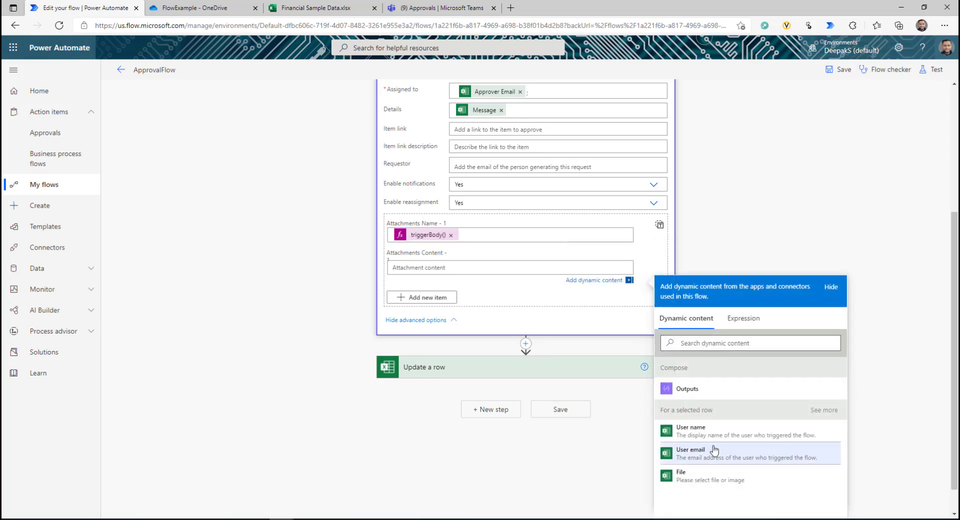
{"action": "left_click", "coordinate": [705, 479]}
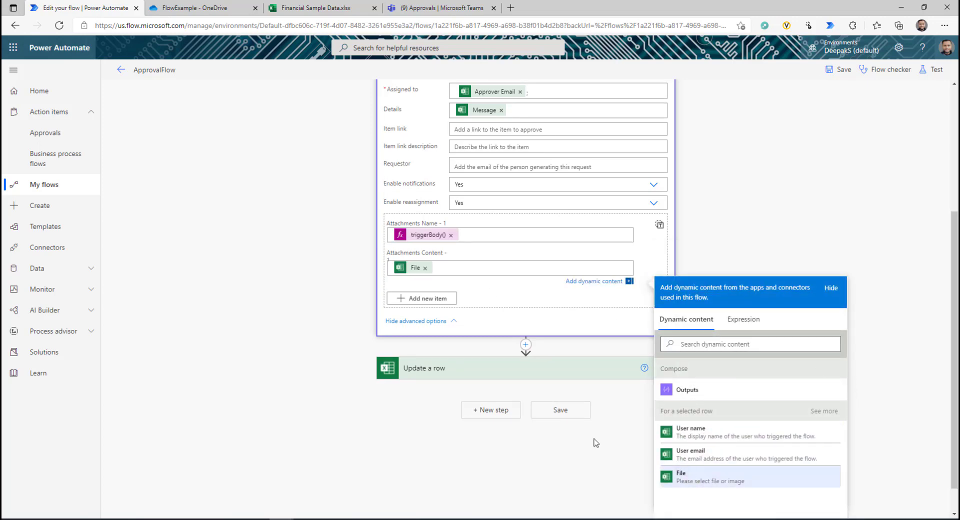
{"action": "left_click", "coordinate": [839, 70]}
- In Excel for the web, run ApprovalFlow on the PRDCTR128 row with the approver's e-mail, message "Please Review" and file html.txt
{"action": "left_click", "coordinate": [270, 4]}
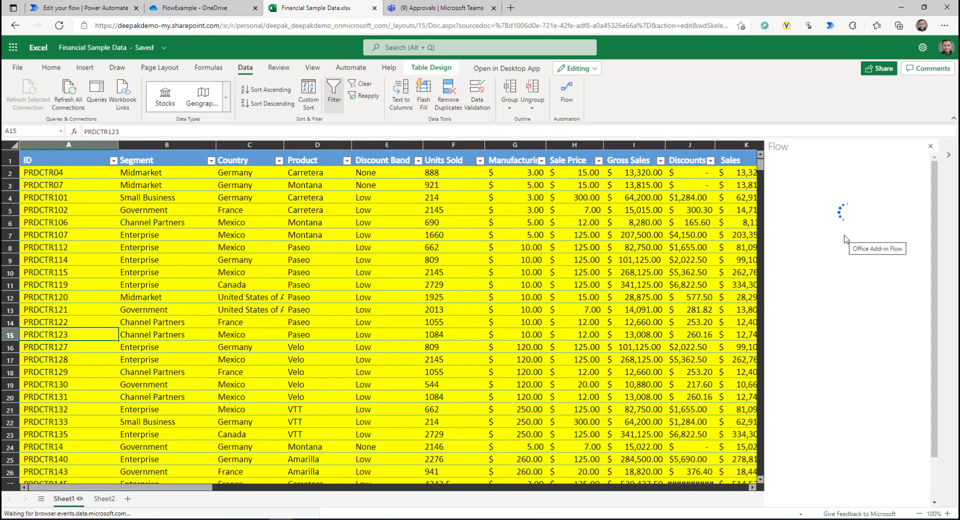
{"action": "key", "text": "Down"}
{"action": "key", "text": "Down"}
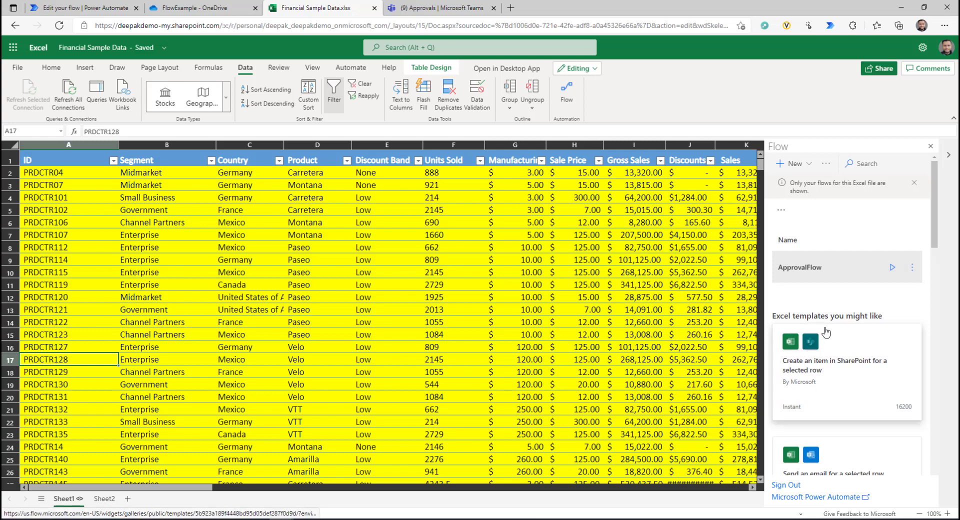
{"action": "left_click", "coordinate": [891, 267]}
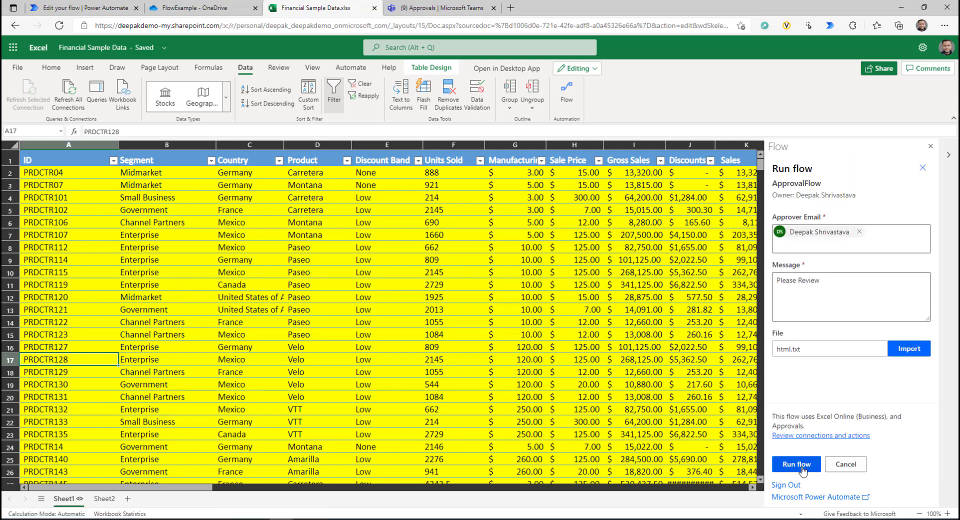
{"action": "left_click", "coordinate": [800, 465]}
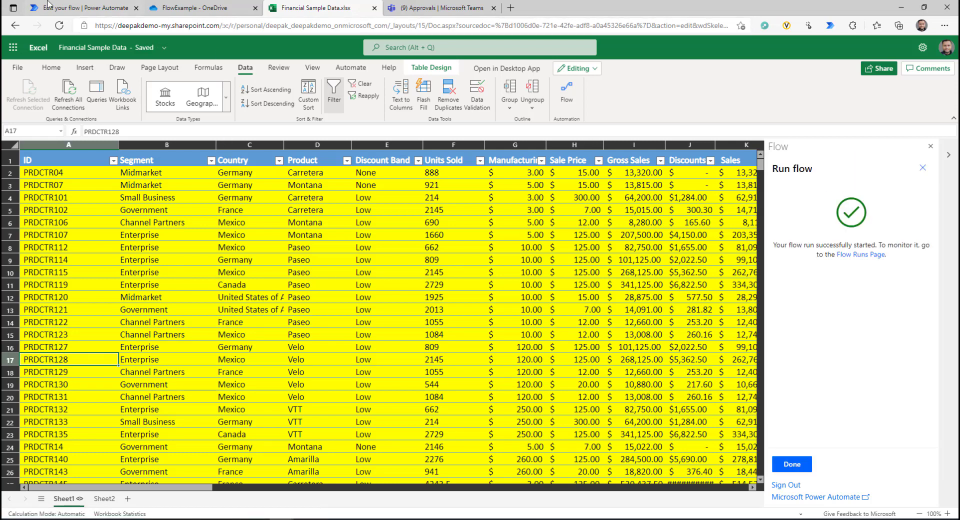
- Switch to Power Automate, open the newest received approval request, then download its html.txt attachment and check the file's content
{"action": "left_click", "coordinate": [96, 6]}
{"action": "left_click", "coordinate": [45, 133]}
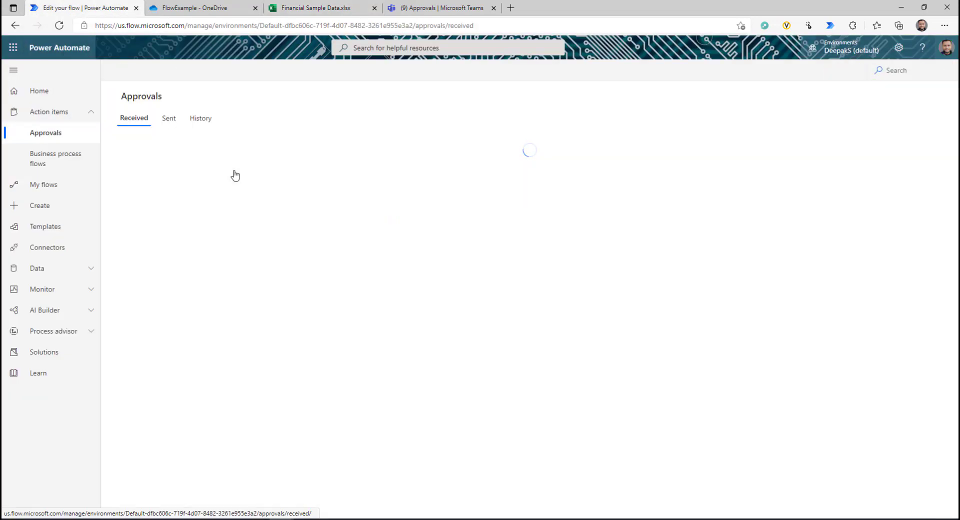
{"action": "left_click_drag", "start_coordinate": [440, 185], "coordinate": [469, 185]}
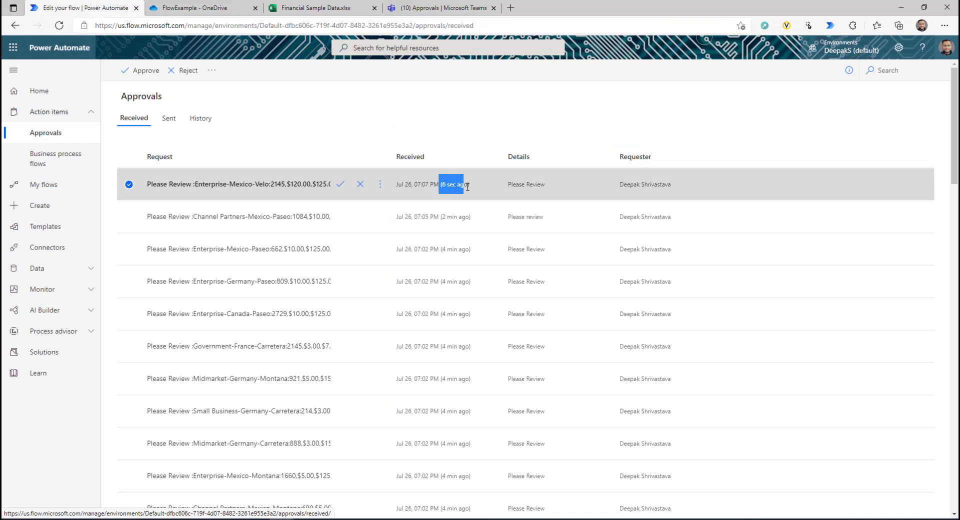
{"action": "left_click", "coordinate": [243, 190]}
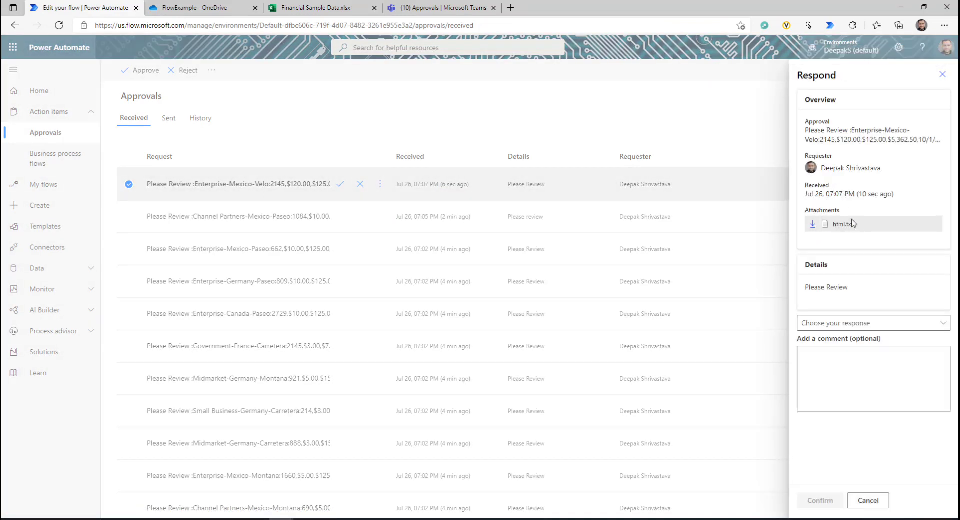
{"action": "left_click", "coordinate": [812, 226]}
{"action": "scroll", "coordinate": [328, 254], "scroll_direction": "down", "scroll_amount": 6}
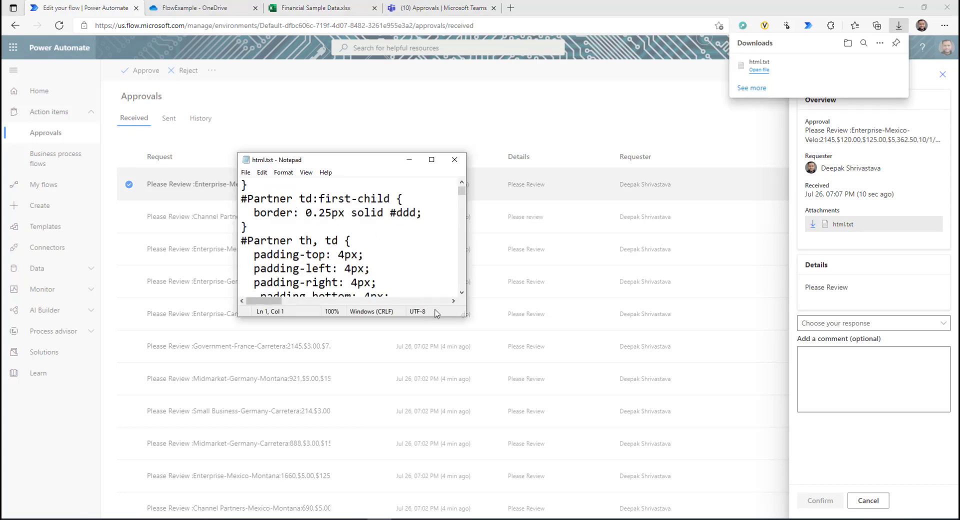
{"action": "left_click", "coordinate": [454, 160]}
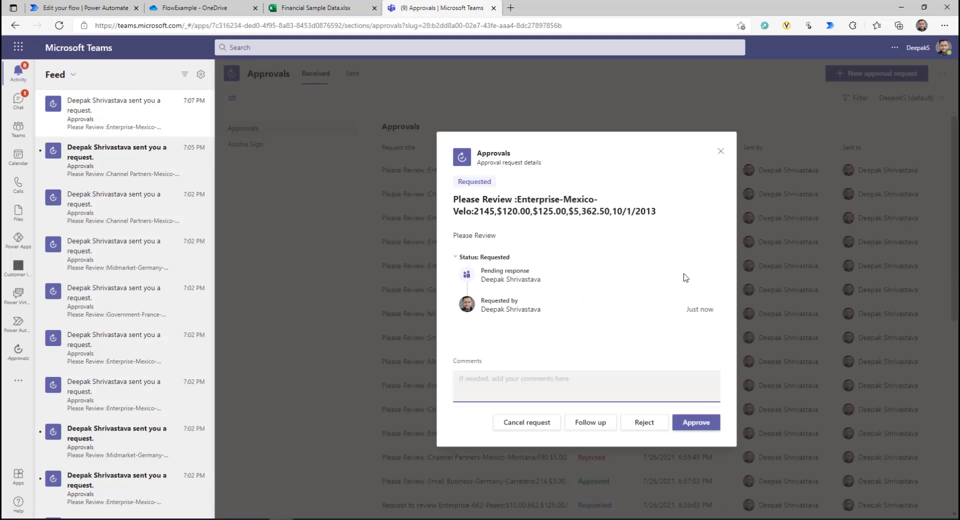
- In Microsoft Teams, review the newest Enterprise-Mexico-Velo approval request's details and return to the Excel workbook
{"action": "left_click", "coordinate": [720, 152]}
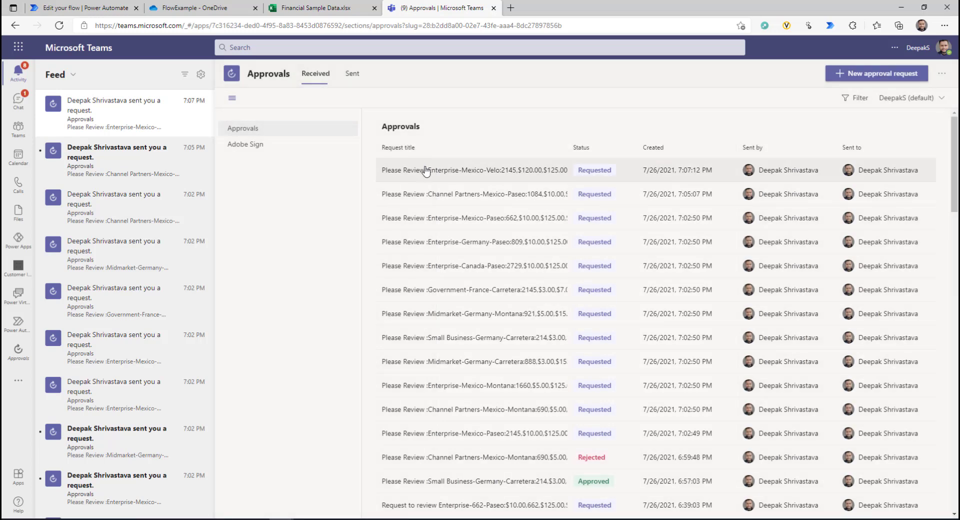
{"action": "left_click", "coordinate": [428, 171]}
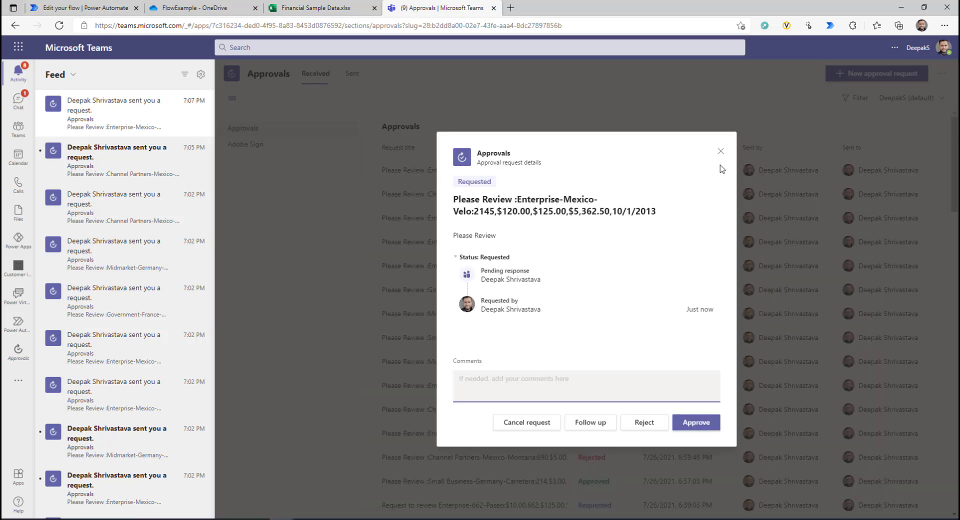
{"action": "key", "text": "ctrl+shift+Tab"}
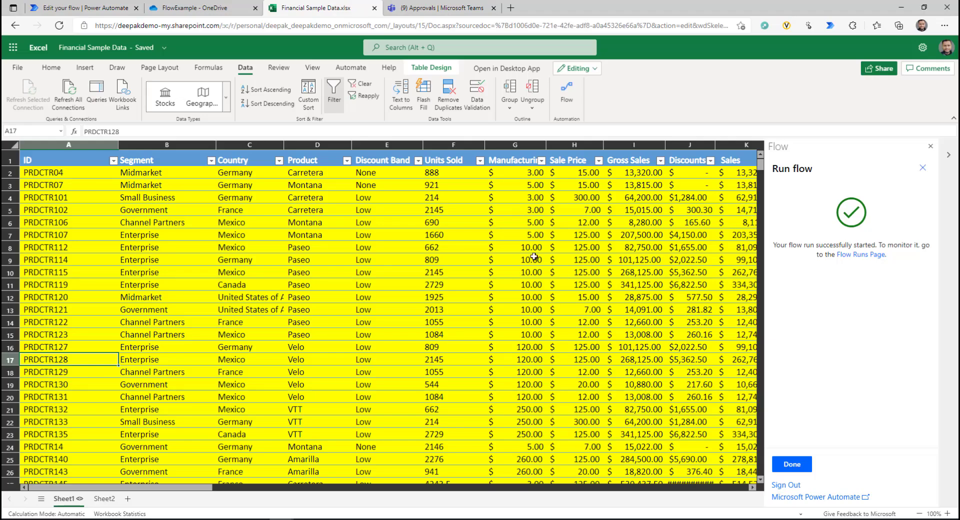